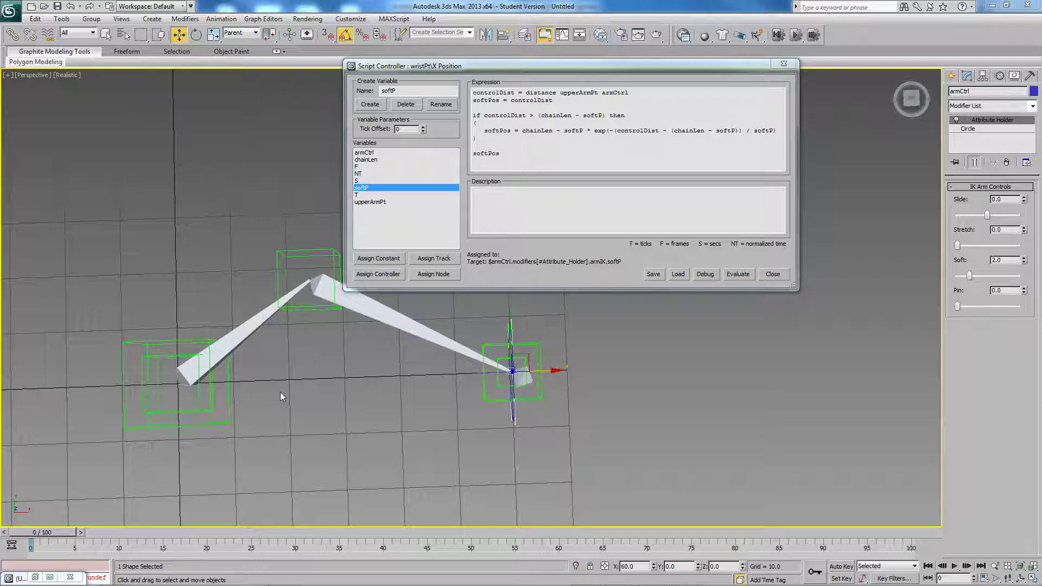
Move the Script Controller window away from the arm rig so the bones and control are unobstructed.
middle_drag(280, 393, 279, 417)
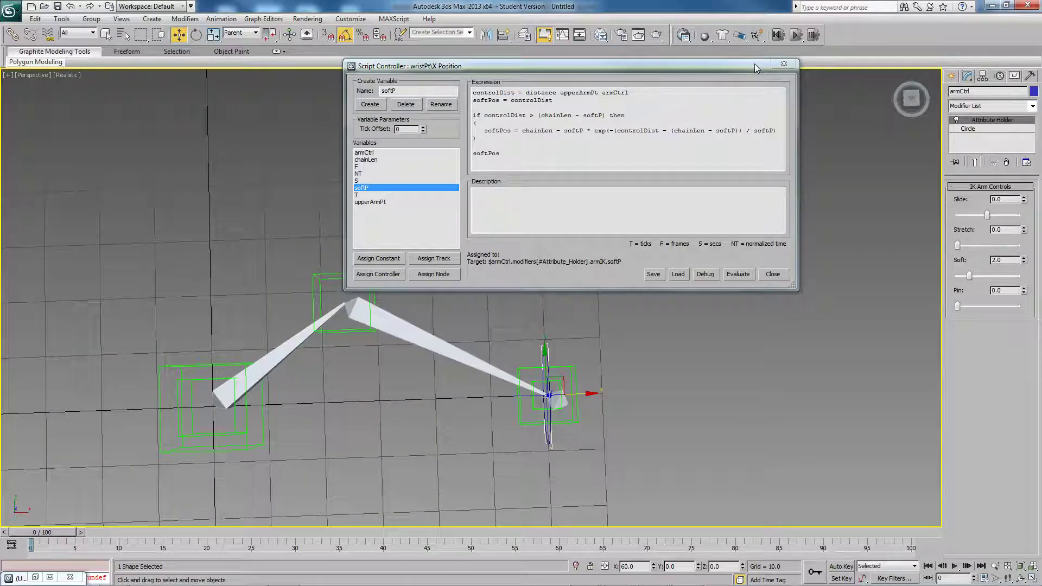
drag(755, 63, 429, 27)
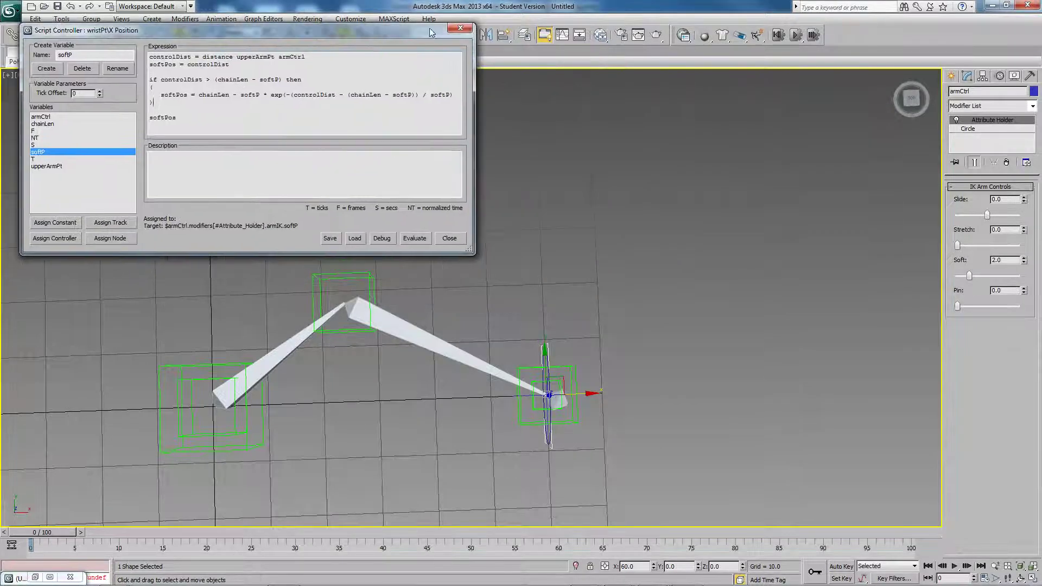
middle_drag(376, 389, 436, 389)
Scale the root point helper uniformly down to about 65% to test how the arm rig responds.
click(321, 420)
scroll(321, 420, down, 3)
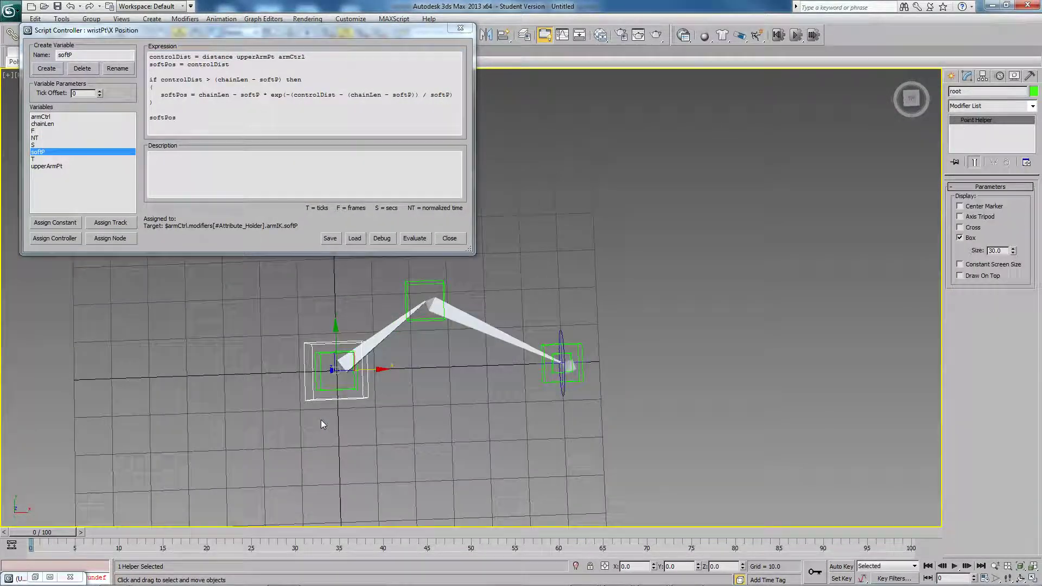
key(r)
drag(328, 386, 282, 369)
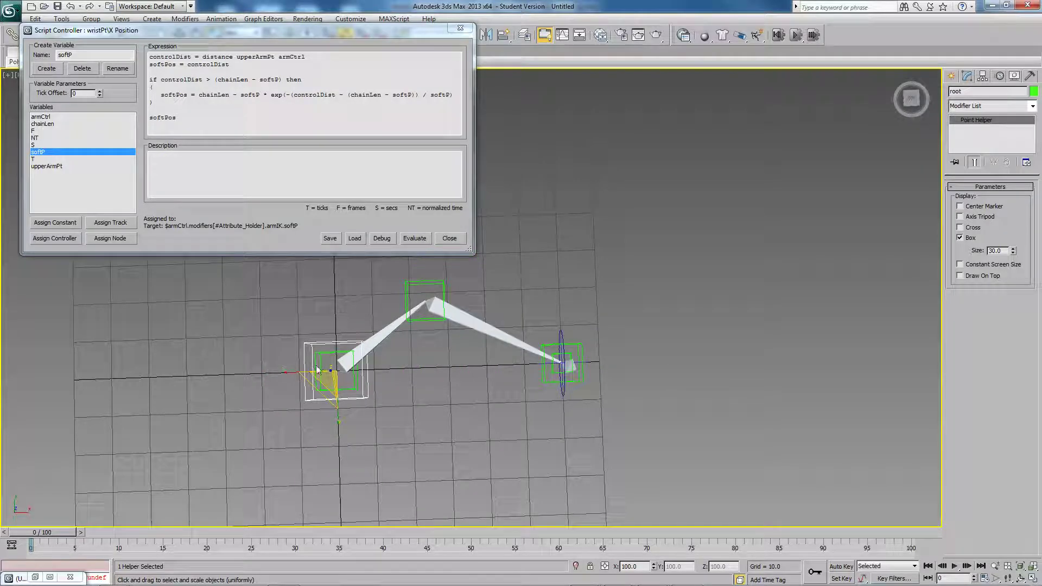
key(r)
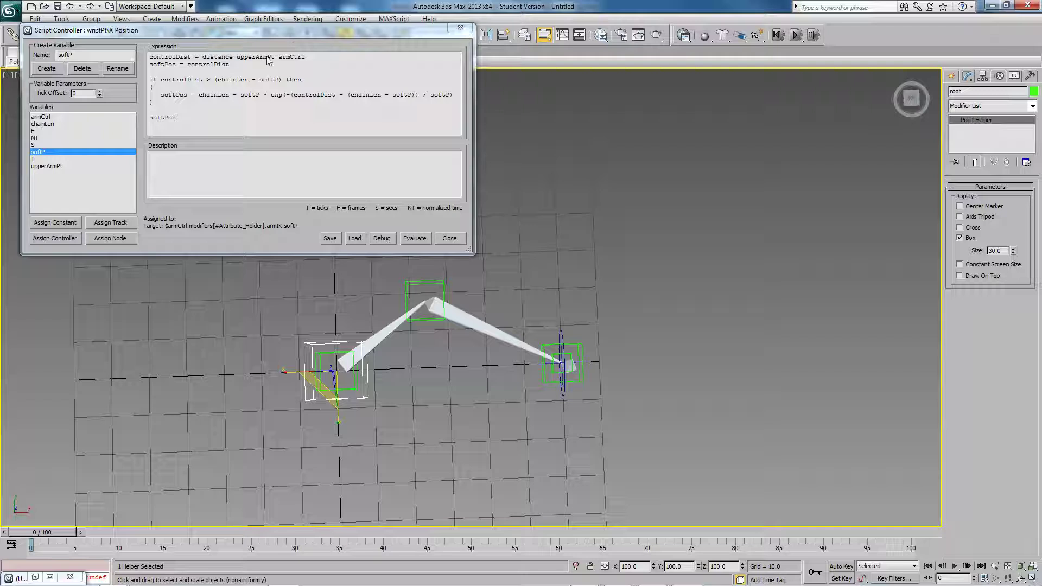
click(329, 378)
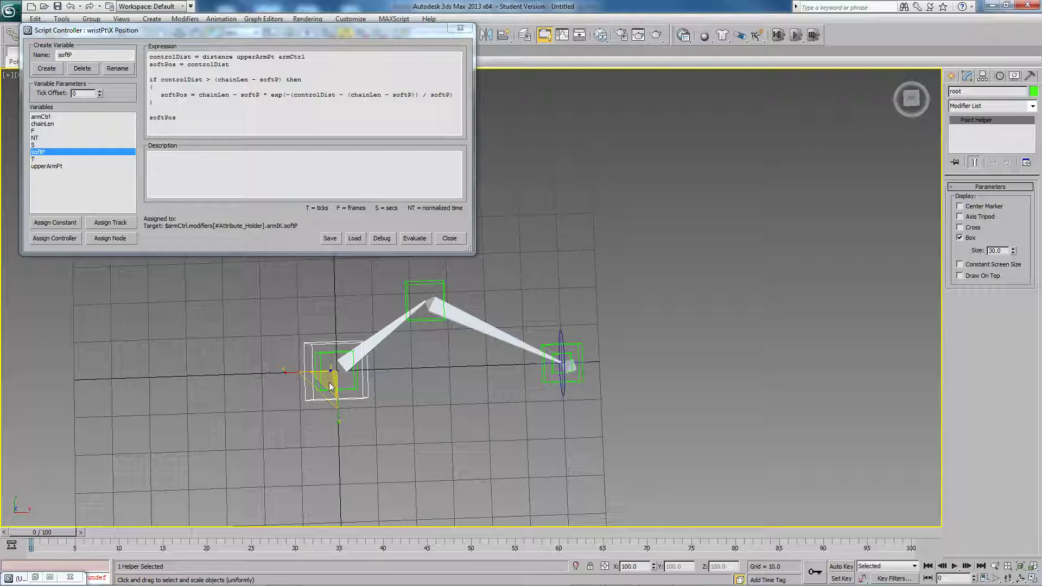
mouse_move(331, 386)
mouse_down()
mouse_move(317, 409)
mouse_move(337, 403)
mouse_up()
scroll(363, 357, up, 3)
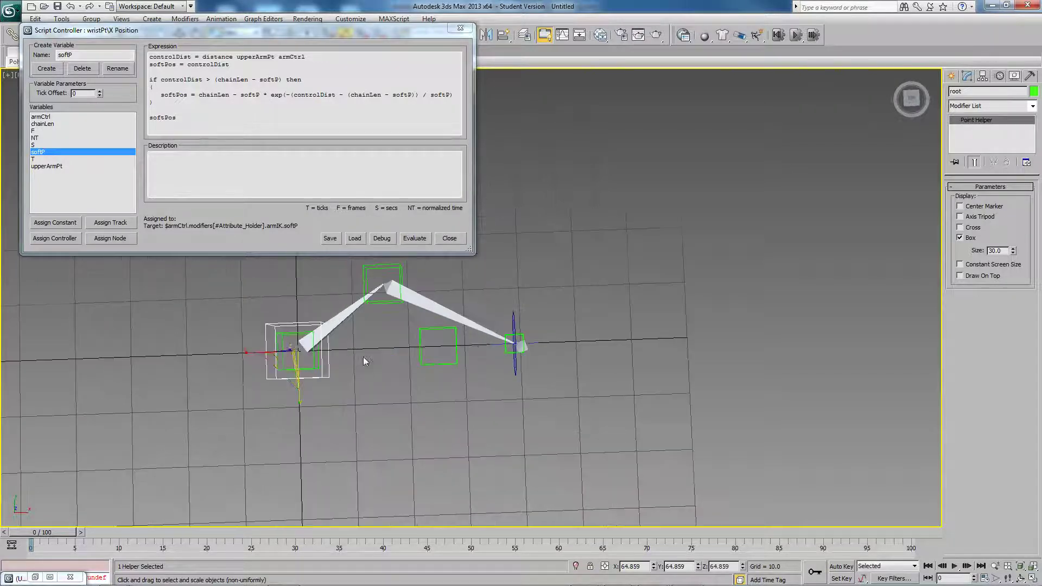
Select the armCtrl circle and check its X position in the World coordinate system.
click(515, 318)
key(w)
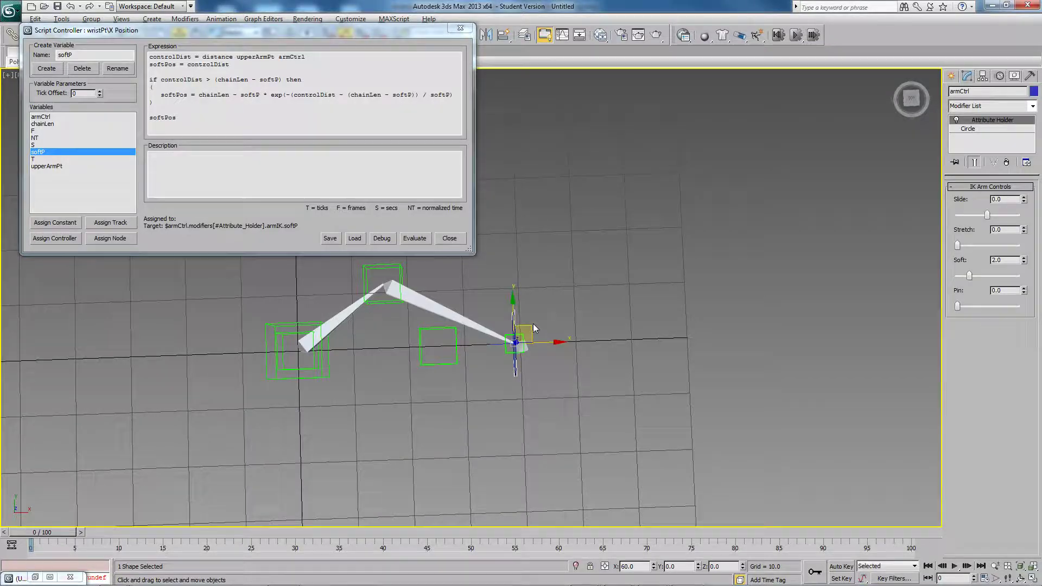
alt+middle_drag(534, 323, 559, 299)
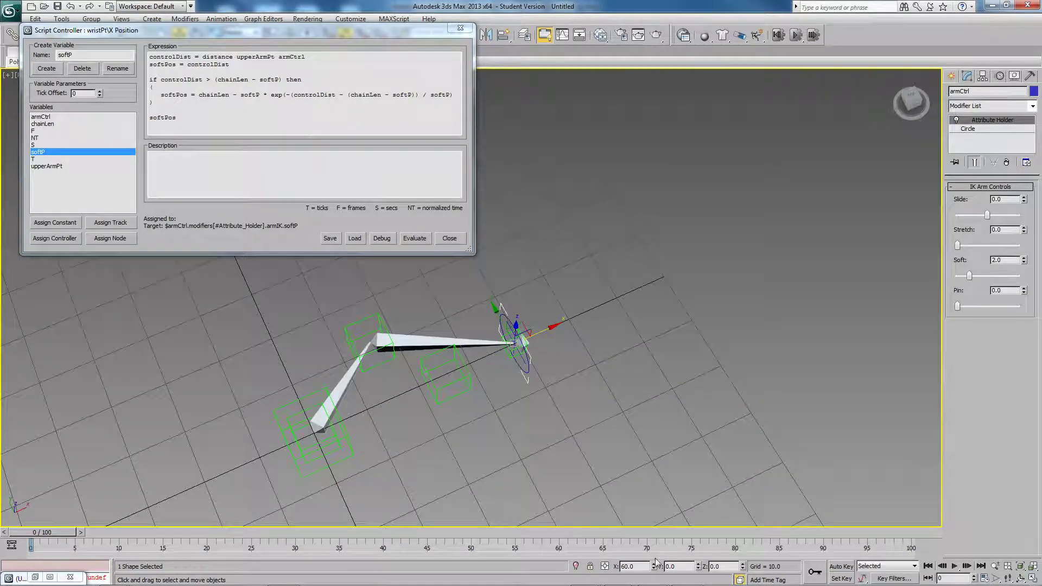
drag(399, 35, 399, 54)
right_click(535, 309)
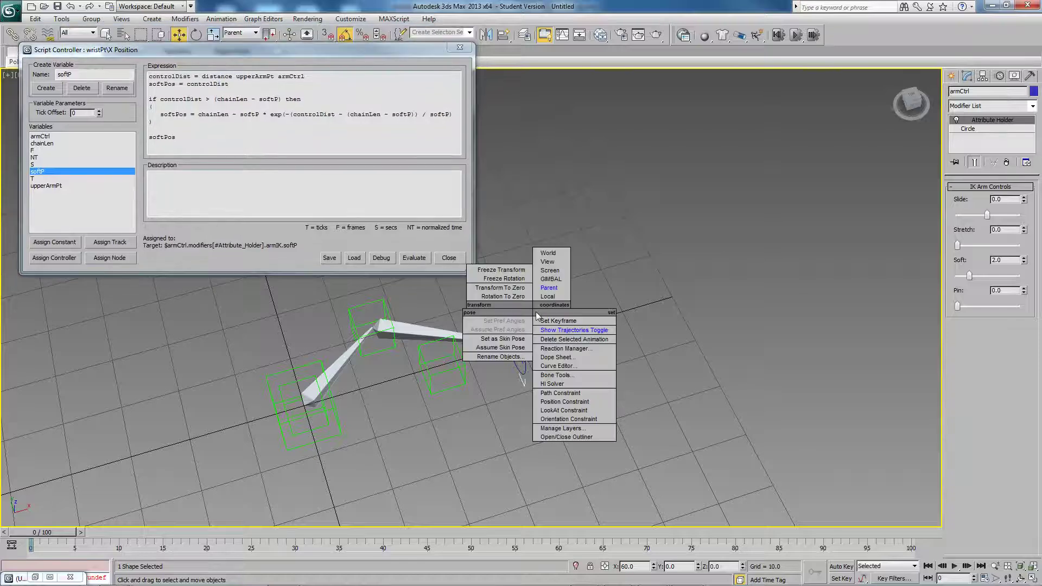
click(548, 253)
alt+middle_drag(556, 361, 636, 550)
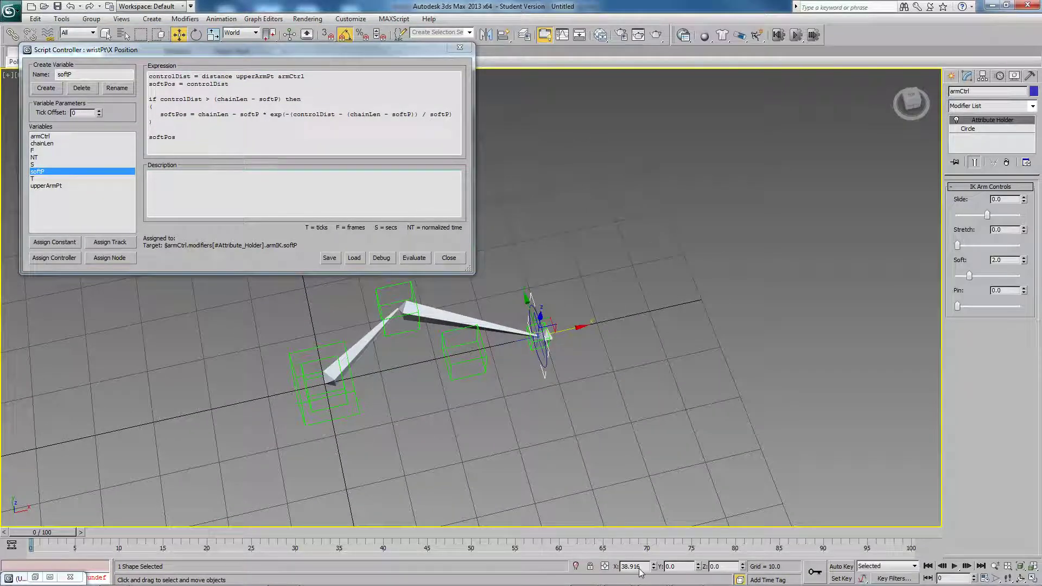
Compare the wristPt helper's X position in Parent coordinates with armCtrl's X position in World coordinates.
click(487, 362)
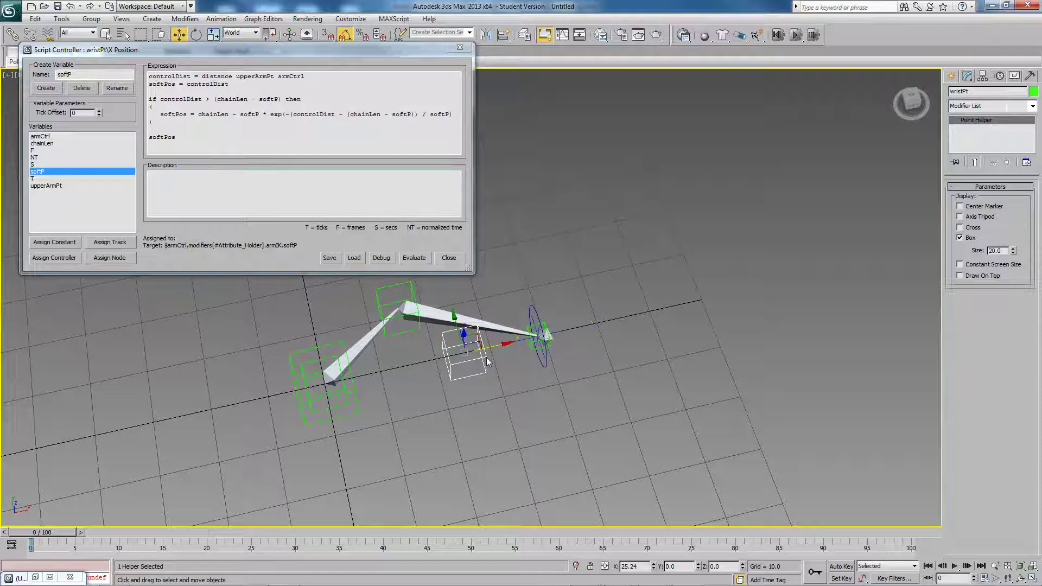
right_click(487, 362)
click(503, 337)
alt+middle_drag(537, 363, 524, 374)
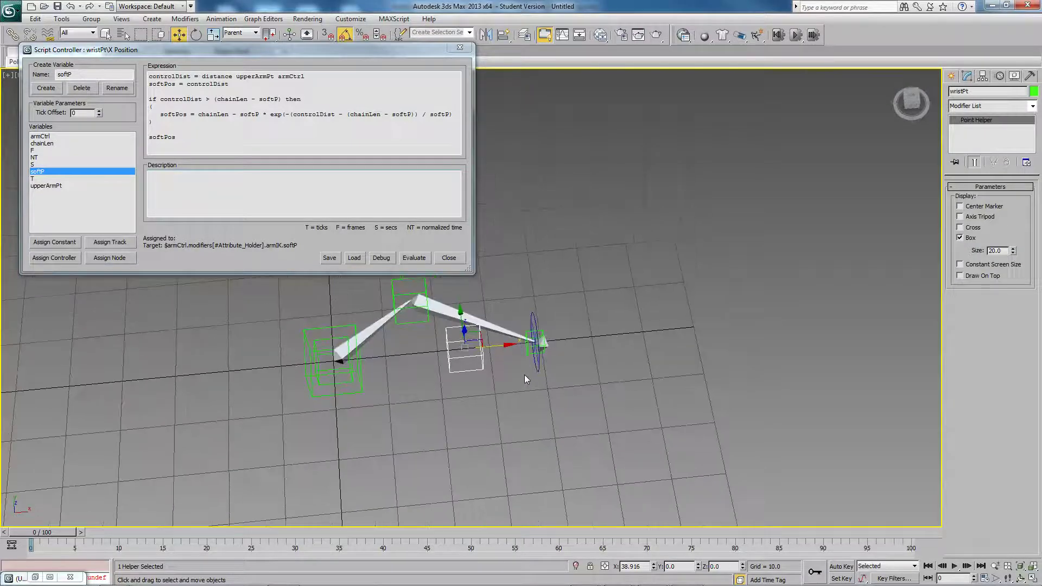
click(533, 319)
right_click(534, 318)
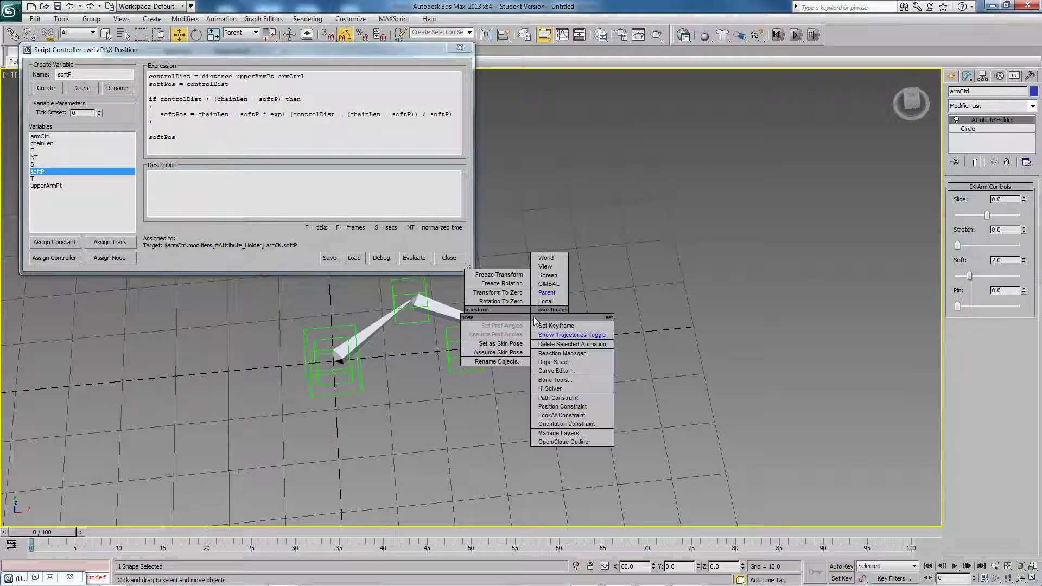
click(546, 258)
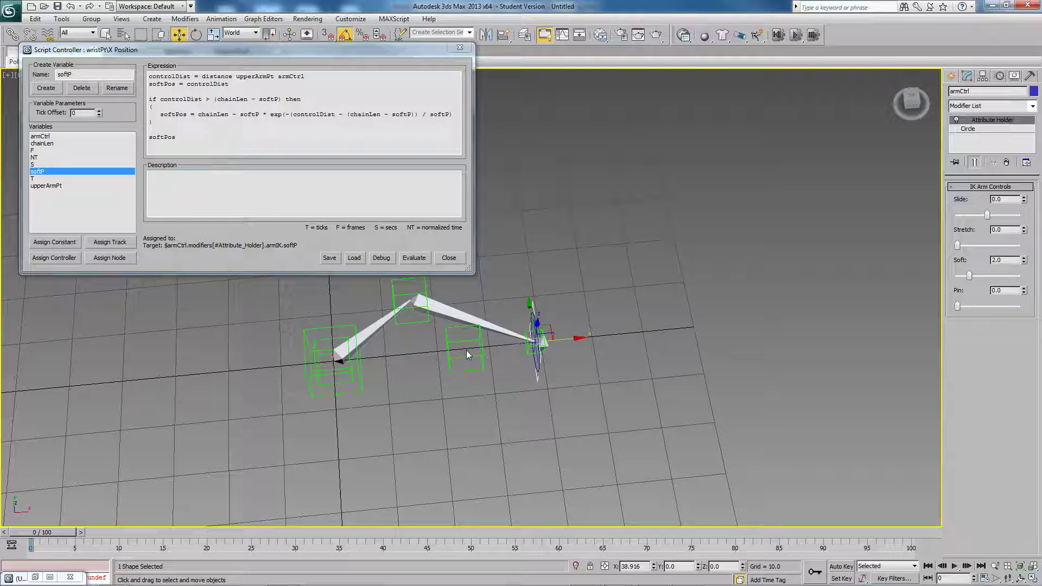
Set the root helper's uniform scale back to 100.
click(363, 368)
key(r)
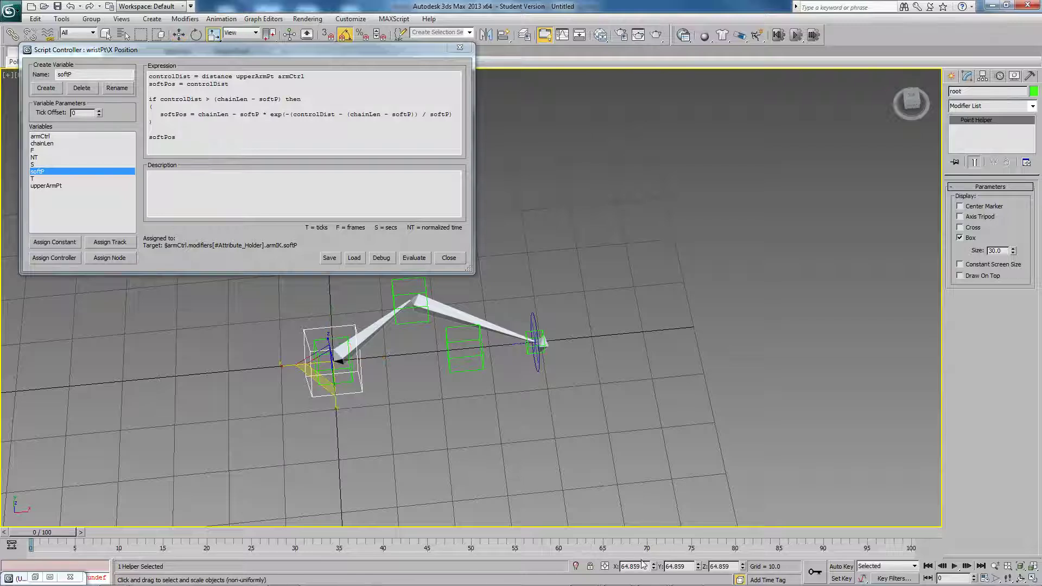
click(216, 36)
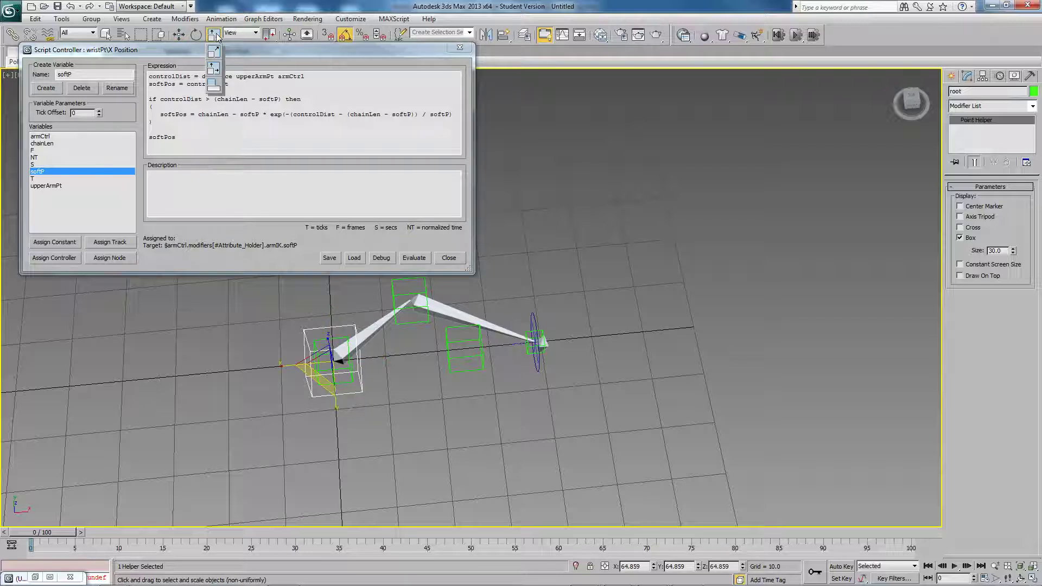
drag(216, 36, 213, 51)
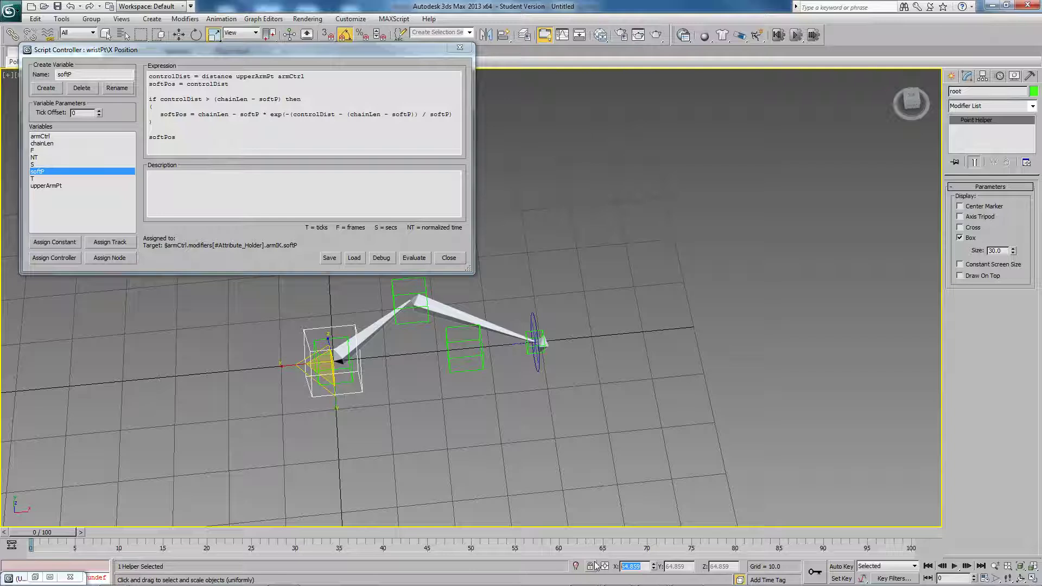
text(100)
key(Return)
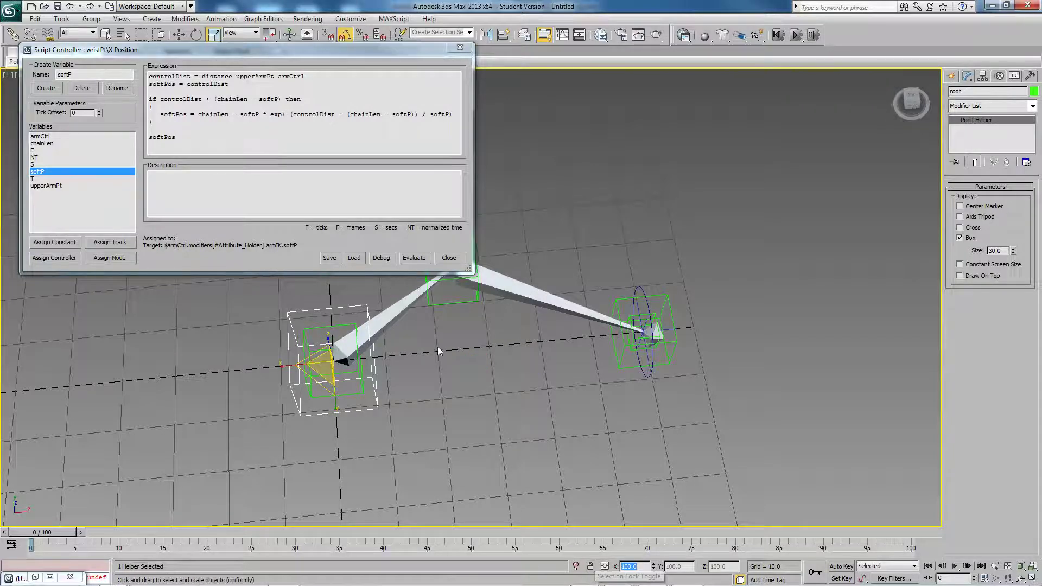
Create a variable named rootScale in wristPt's X Position script controller.
alt+middle_drag(438, 348, 426, 374)
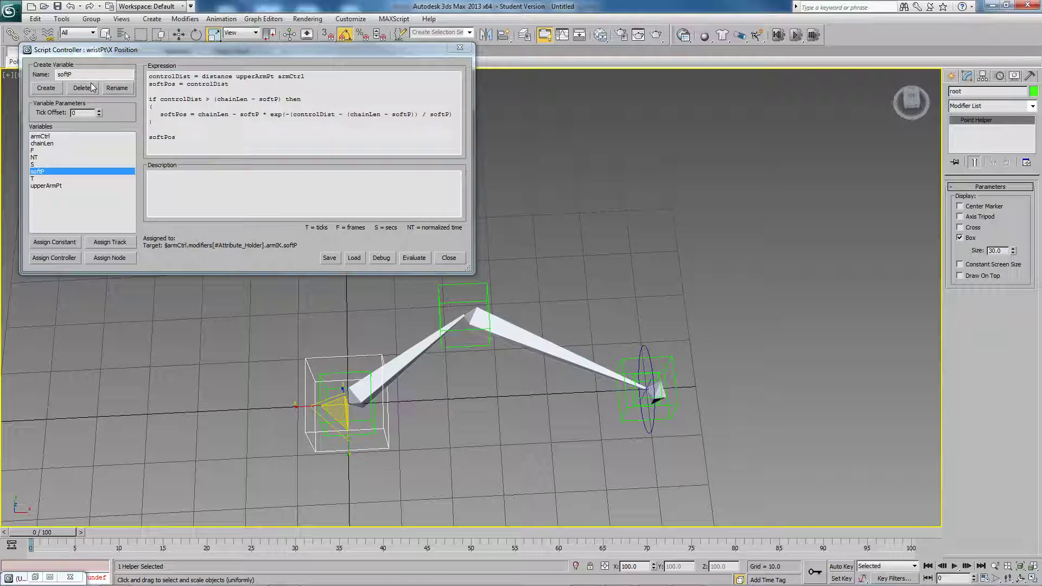
double_click(58, 76)
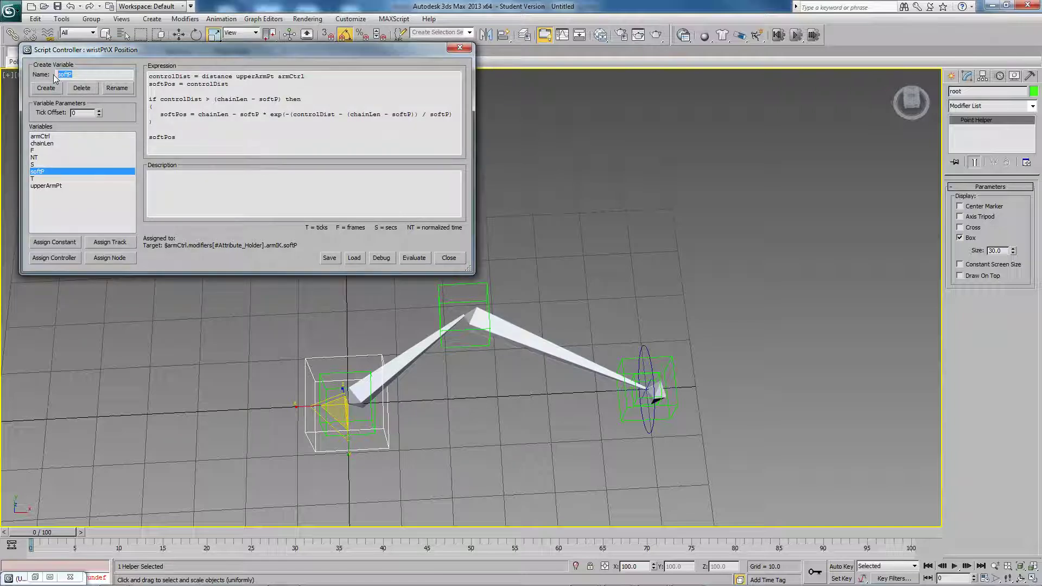
text(rootScale)
click(46, 88)
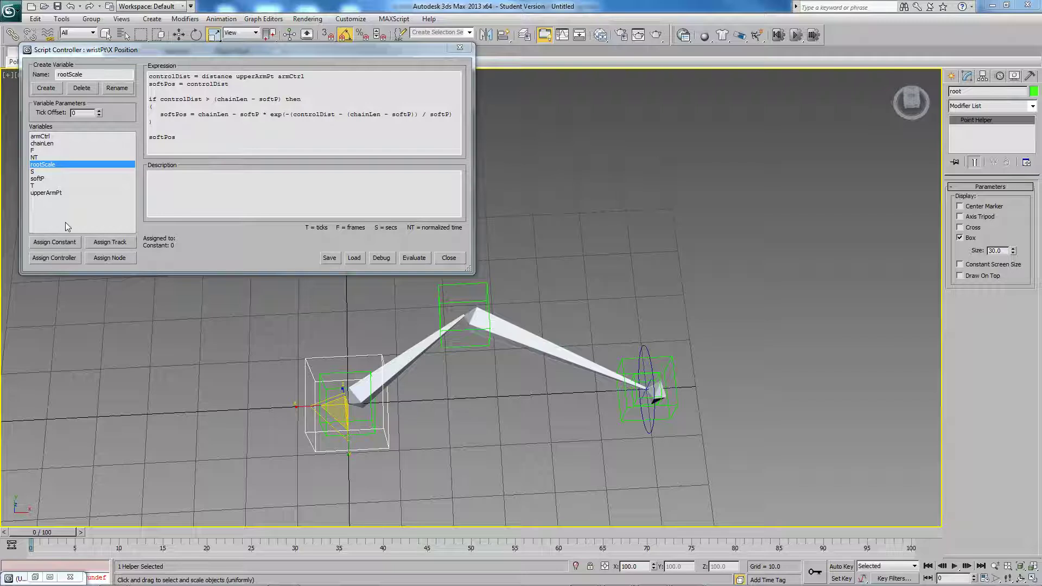
Assign a ScaleXYZ controller to the root helper's Scale track and check its separate axis tracks.
middle_drag(431, 396, 443, 388)
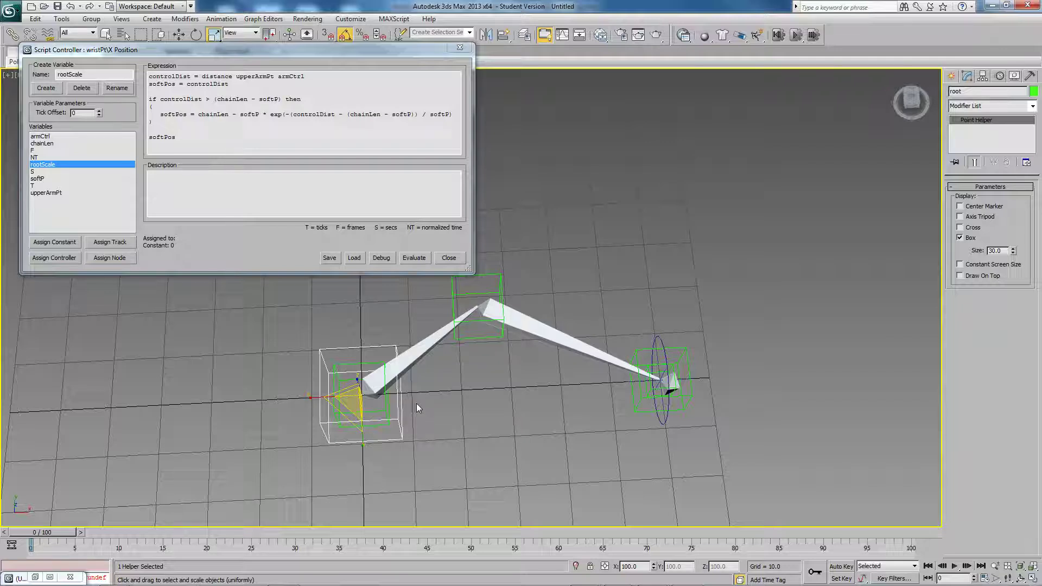
click(1000, 76)
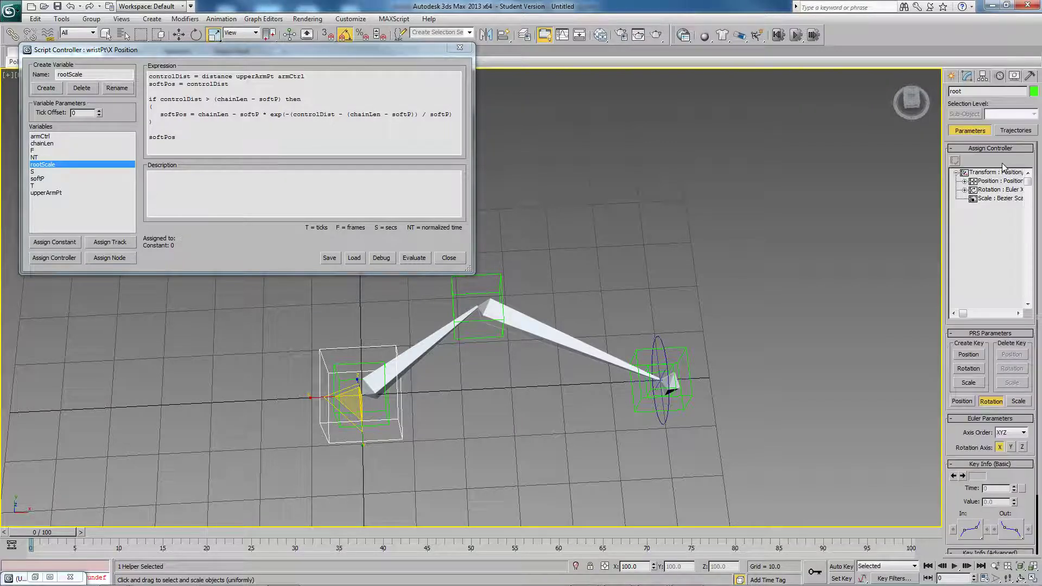
mouse_move(965, 316)
mouse_down()
mouse_move(975, 316)
mouse_move(957, 316)
mouse_up()
click(979, 198)
click(955, 161)
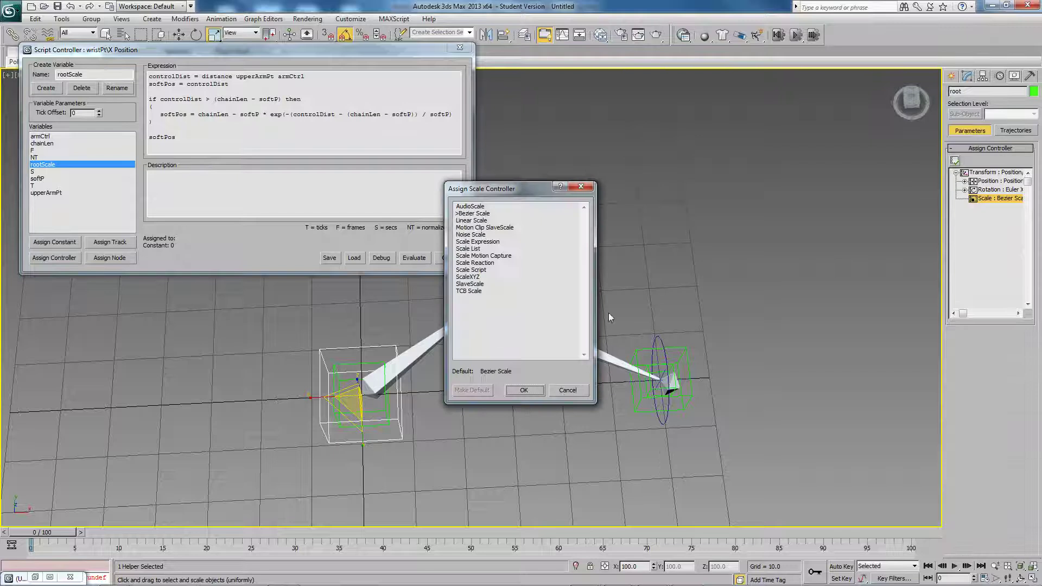
double_click(478, 278)
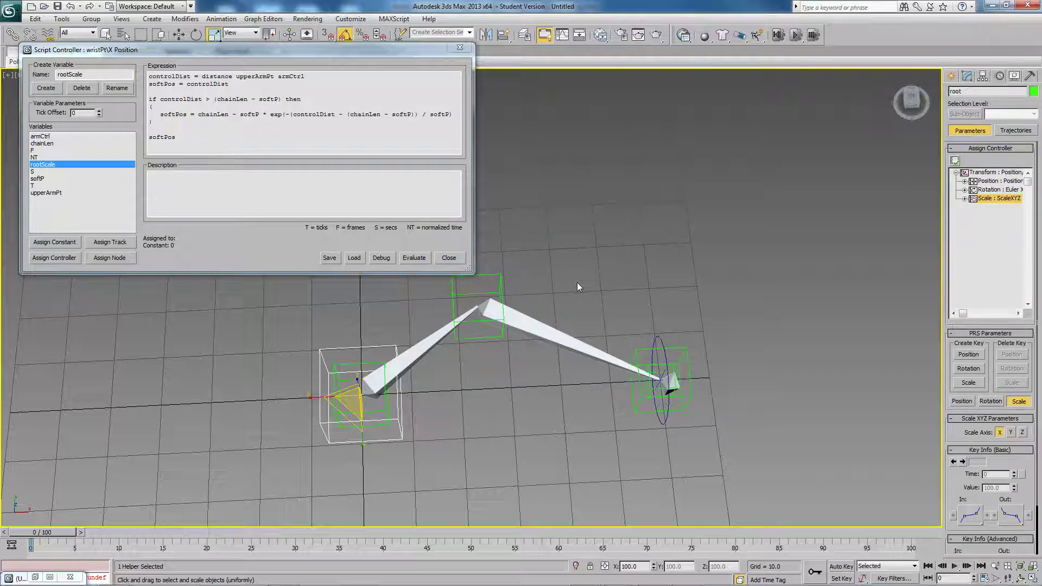
click(965, 199)
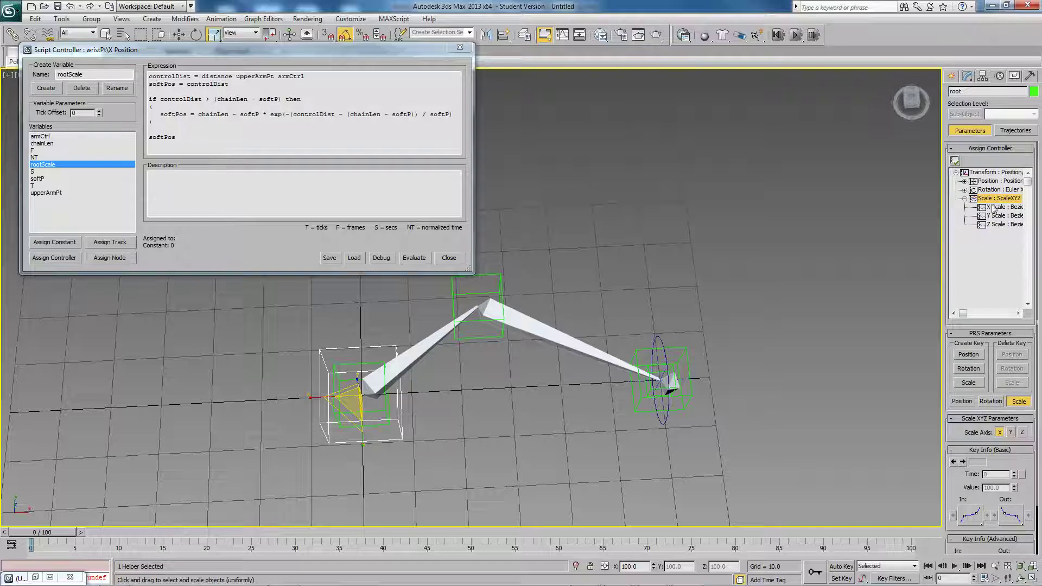
click(965, 199)
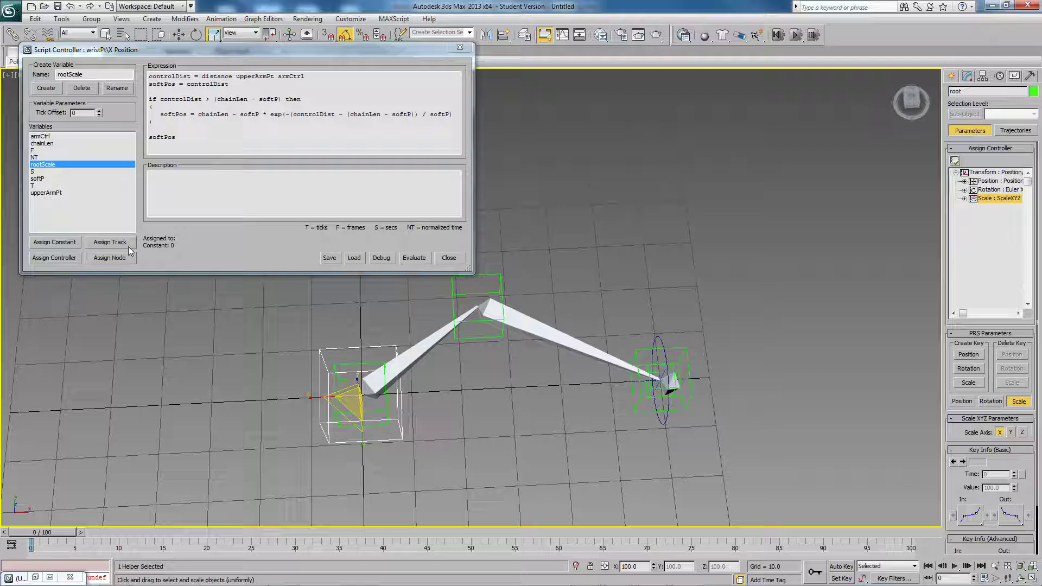
Assign the root helper's X Scale track to the rootScale variable.
click(109, 242)
click(193, 234)
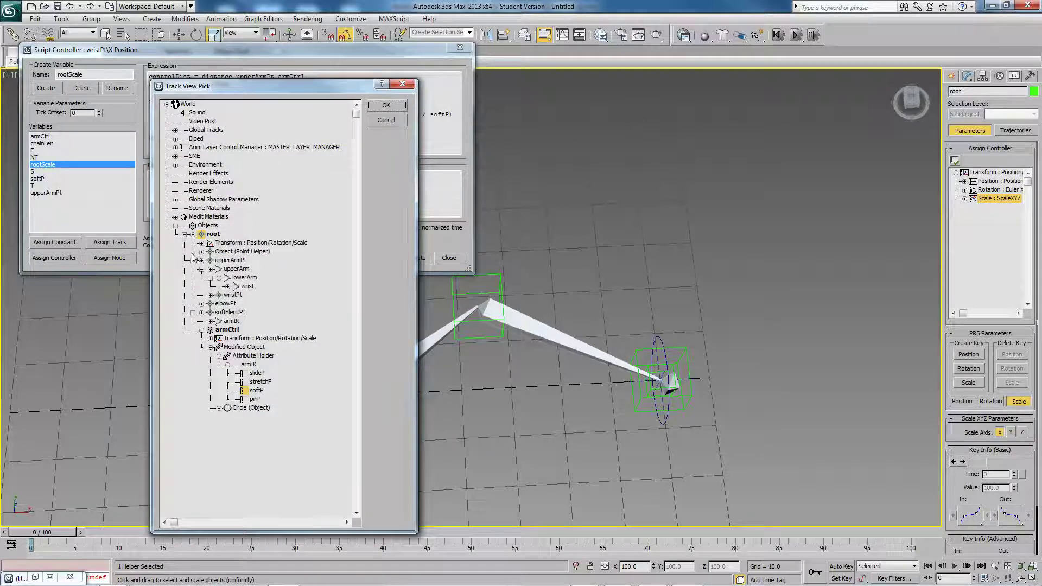
click(202, 243)
click(210, 269)
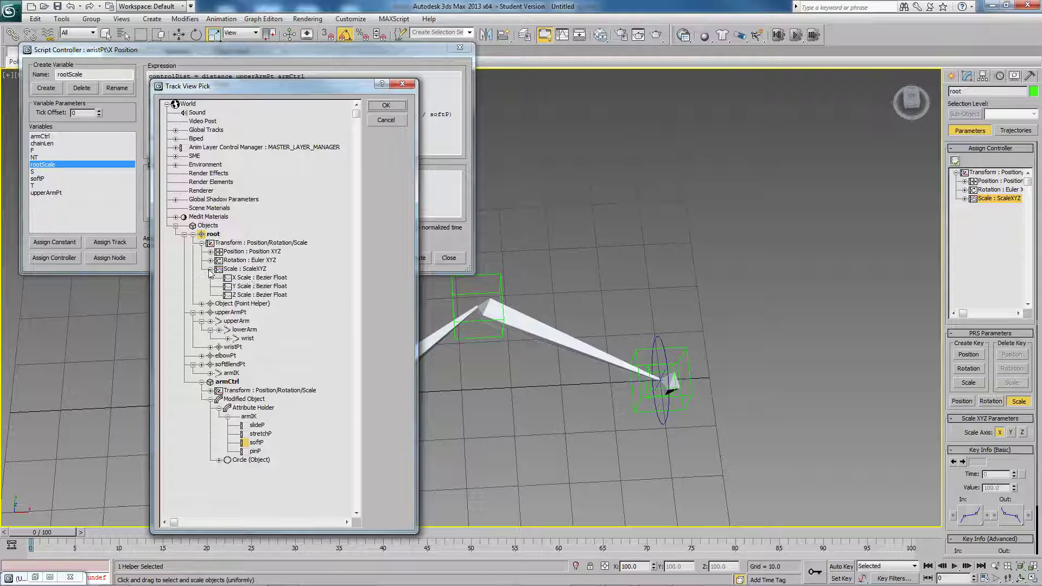
click(255, 278)
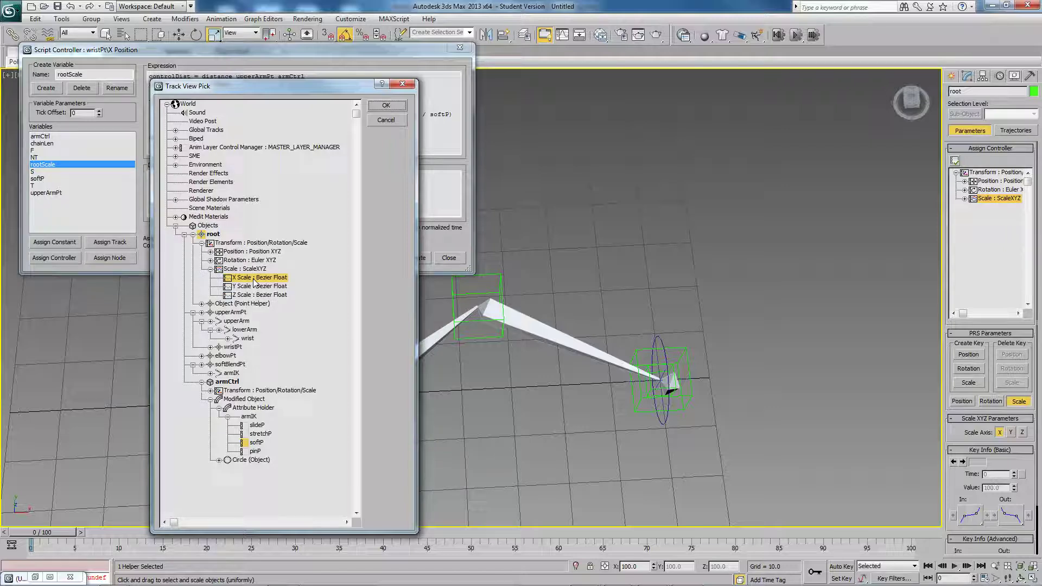
click(388, 107)
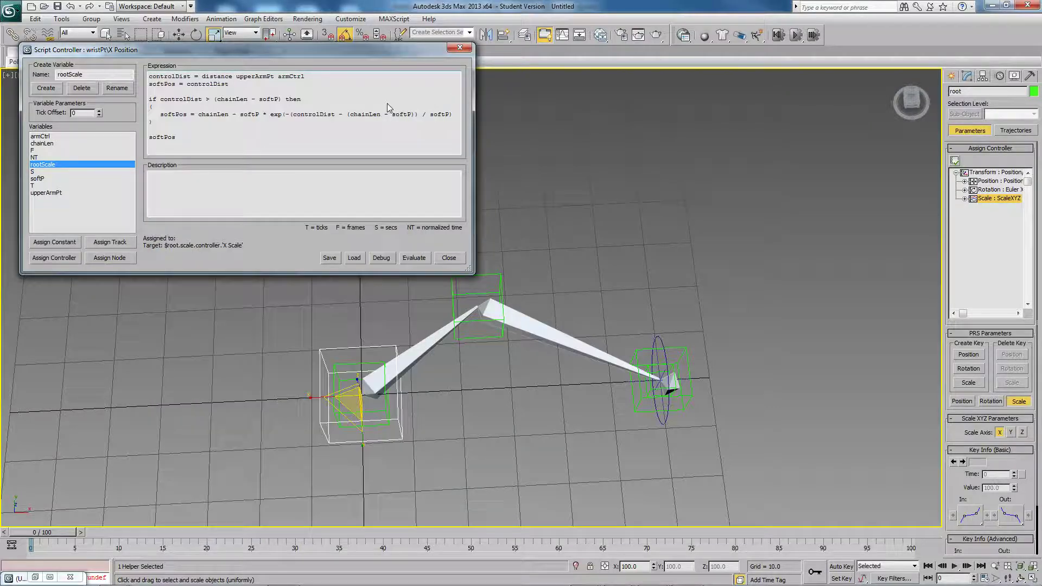
Append "* 100 / rootScale" to the controlDist line of the expression and evaluate the script.
click(326, 80)
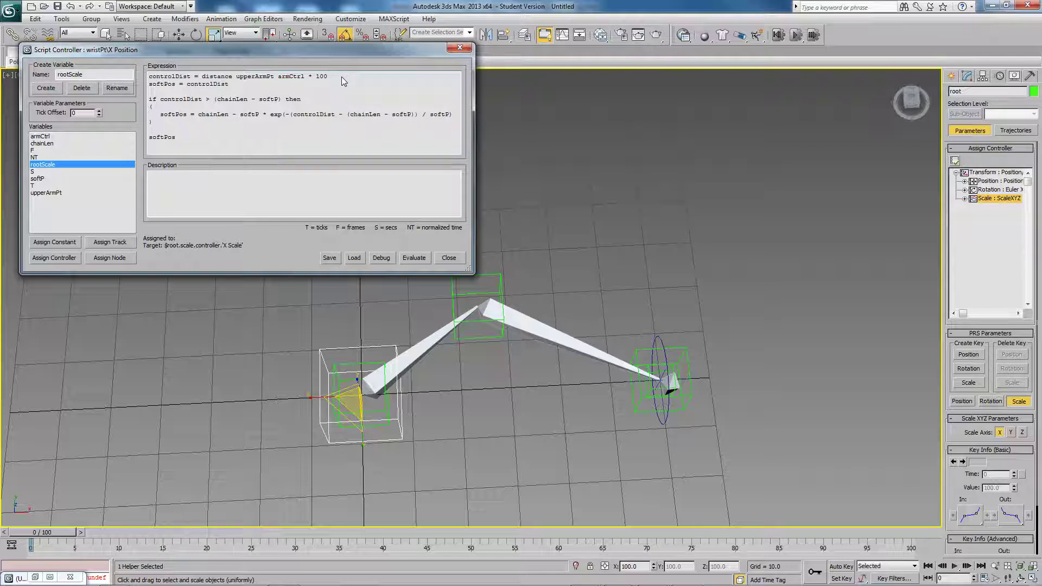
text(100 / rootScale)
click(416, 257)
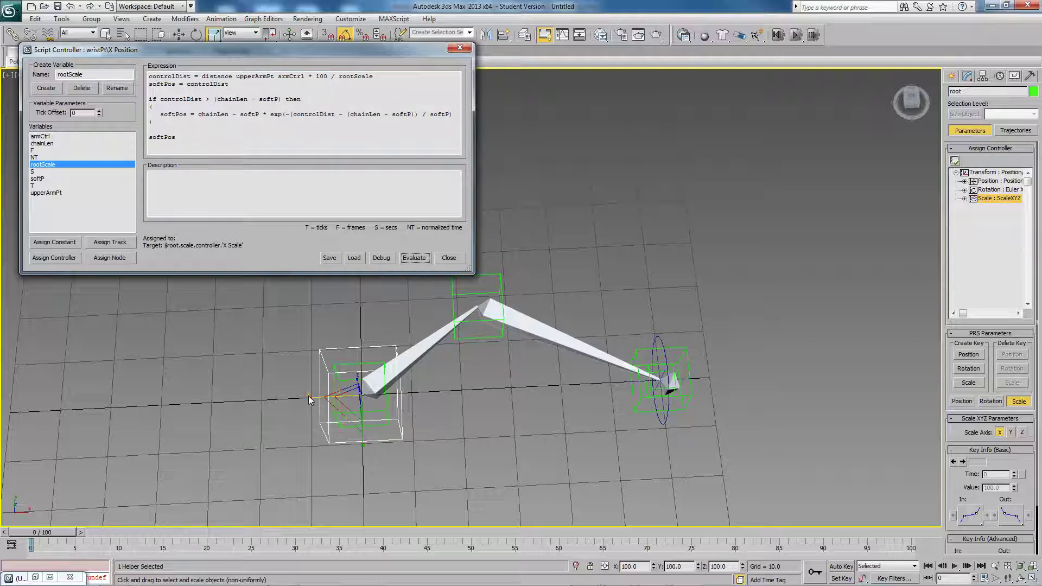
Try scaling the root helper uniformly and along its individual axes to test how the arm rig follows.
drag(347, 405, 323, 419)
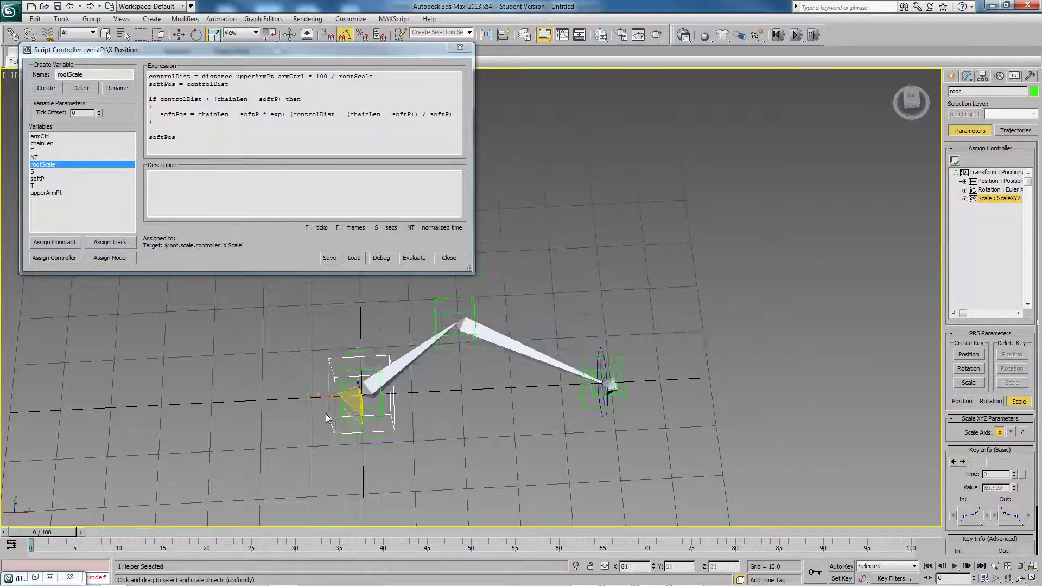
right_click(324, 419)
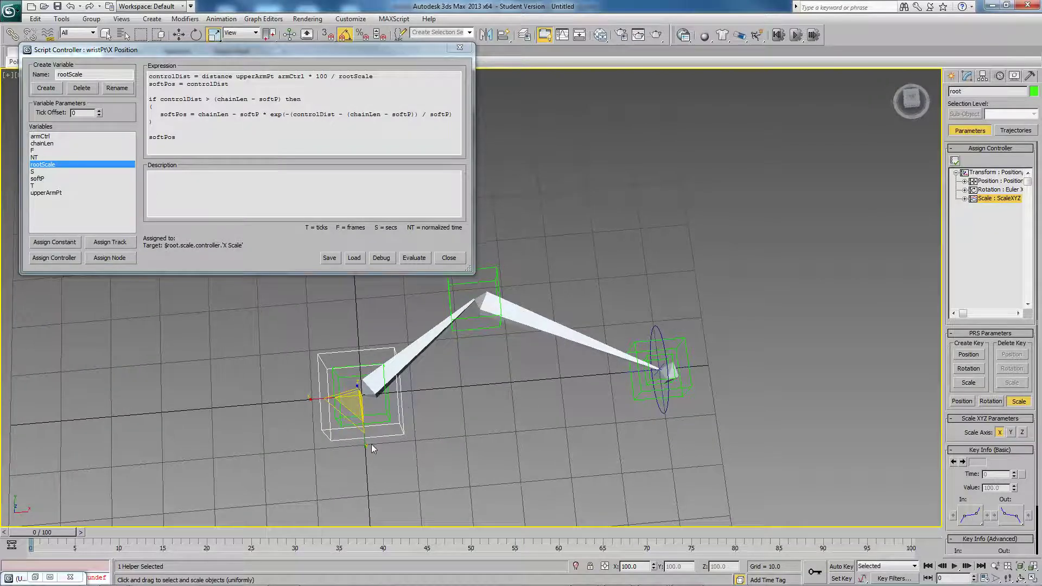
mouse_move(367, 445)
mouse_down()
mouse_move(368, 494)
mouse_move(359, 435)
mouse_move(363, 506)
mouse_move(363, 445)
mouse_up()
alt+middle_drag(364, 445, 359, 383)
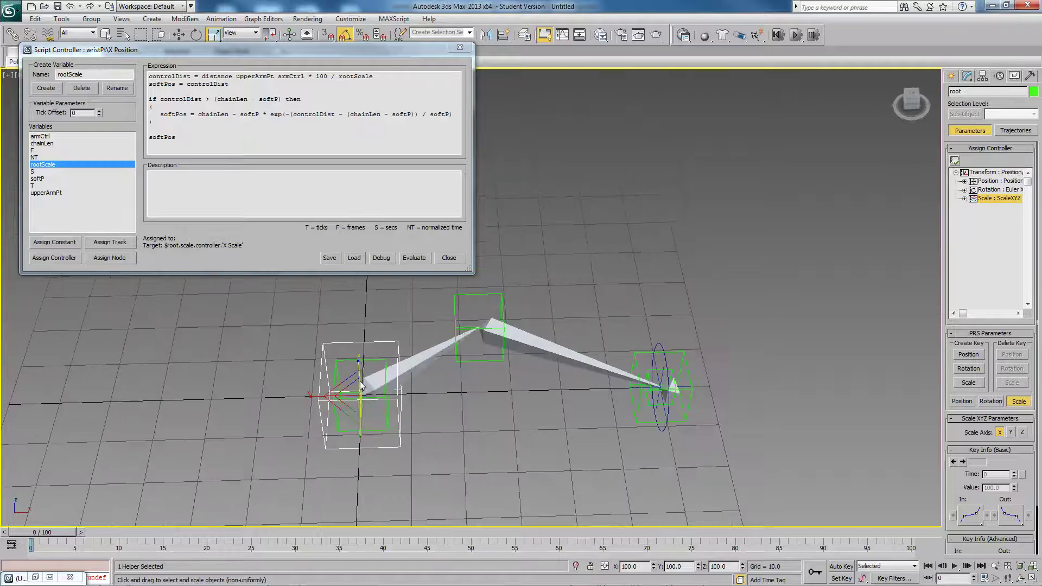
drag(358, 380, 353, 325)
right_click(353, 329)
drag(313, 397, 288, 396)
right_click(288, 396)
middle_drag(429, 354, 451, 369)
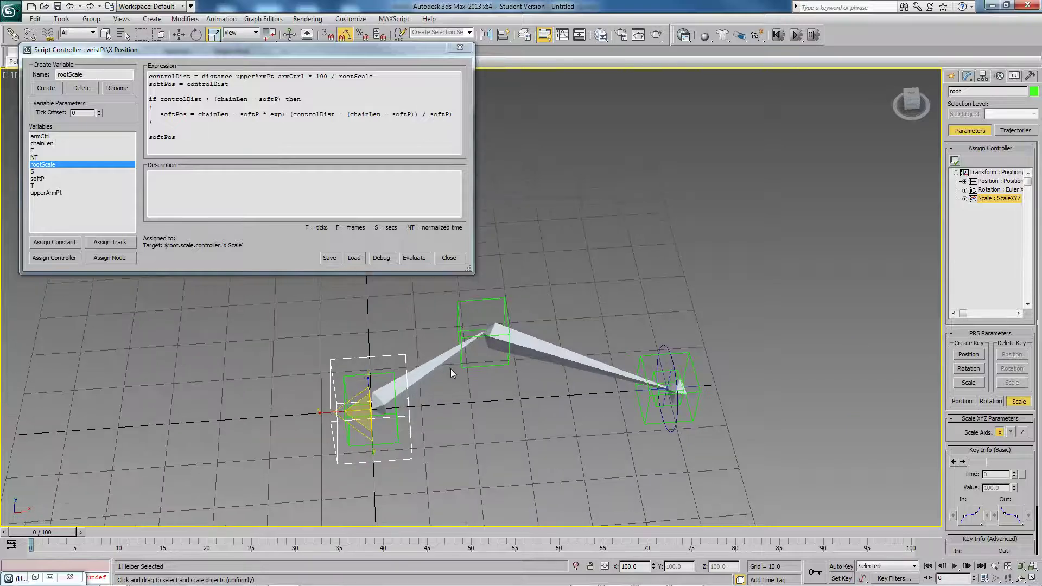
Close the script controller and open the Parameter Wiring dialog with the root helper located in both track trees.
click(459, 48)
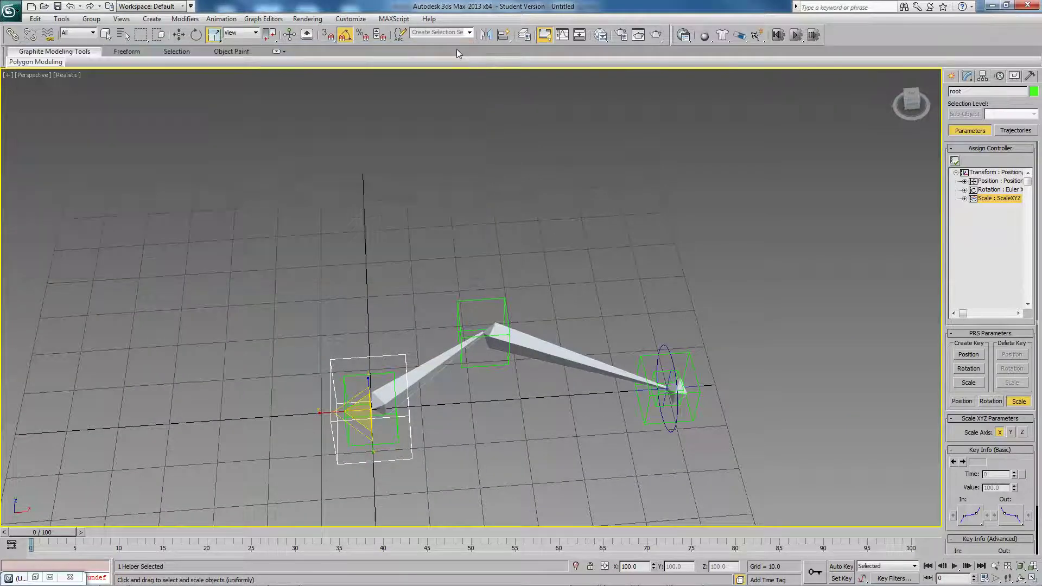
middle_drag(583, 227, 550, 240)
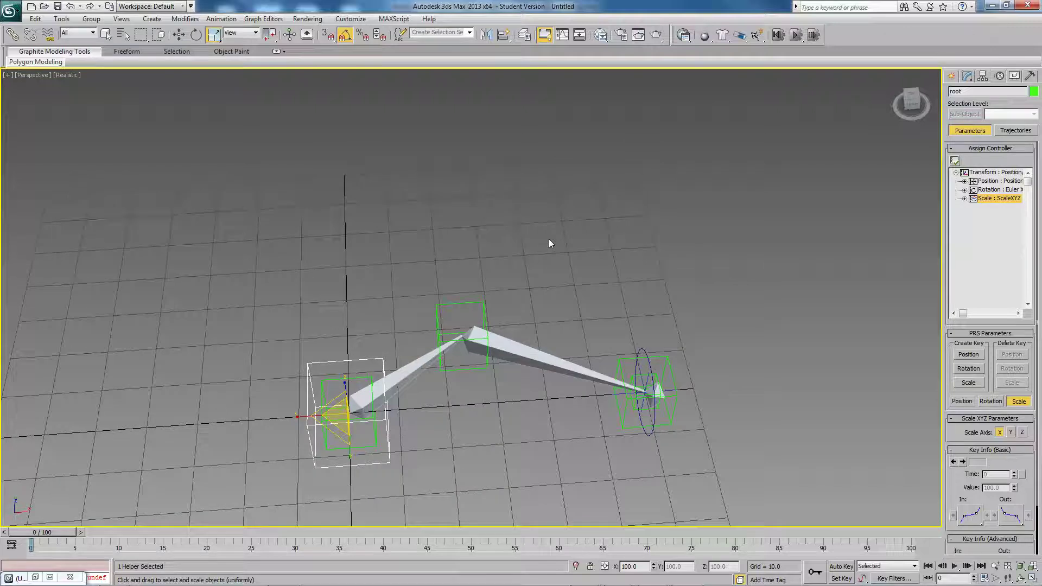
click(221, 18)
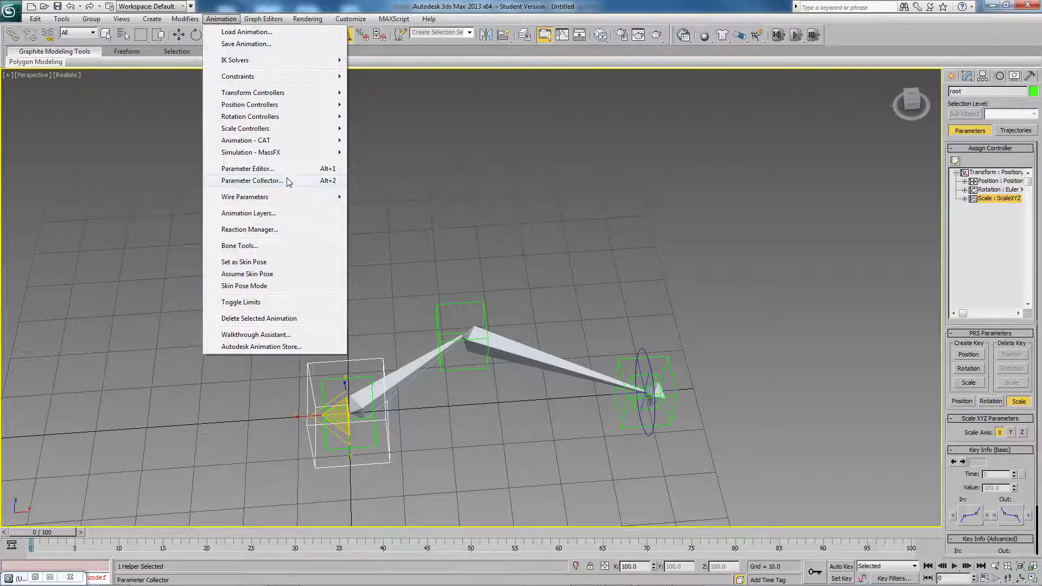
mouse_move(280, 200)
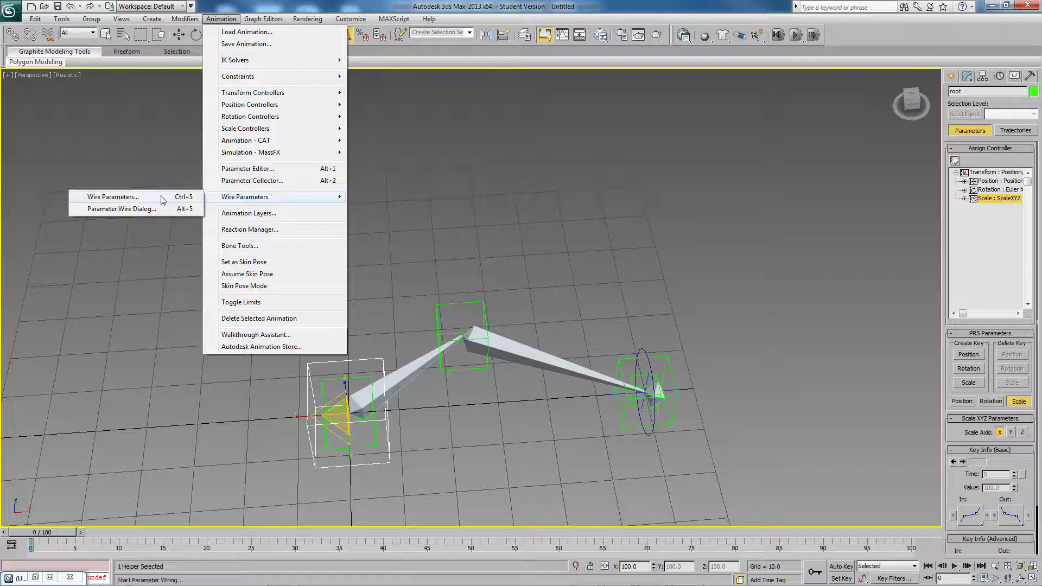
click(141, 211)
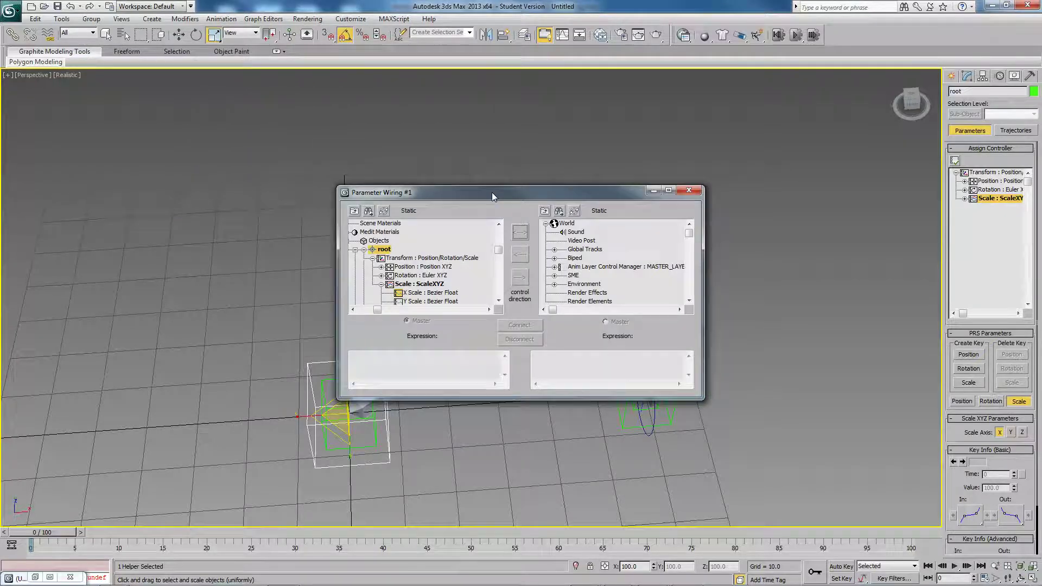
drag(492, 192, 513, 126)
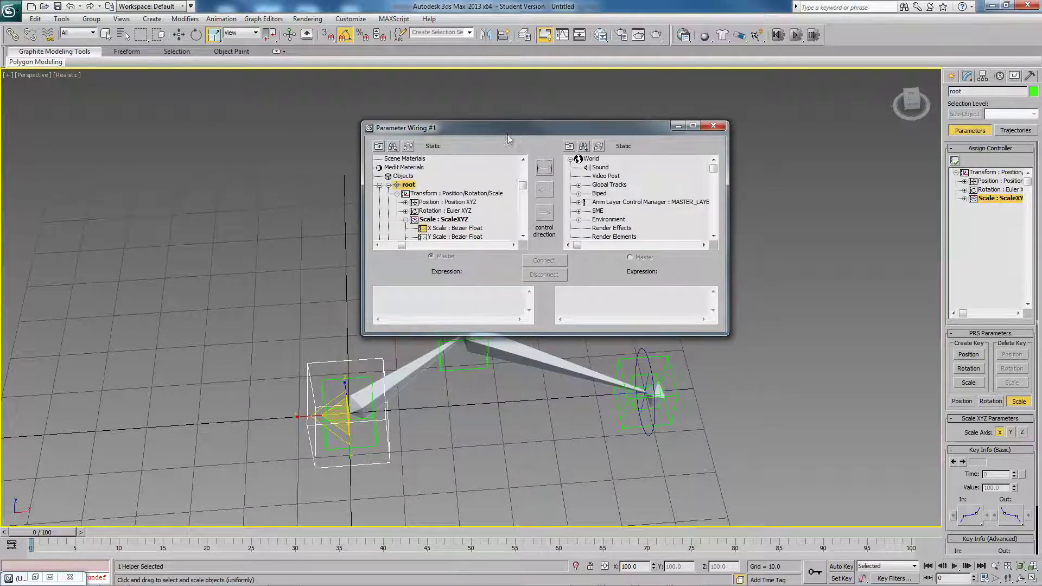
click(598, 146)
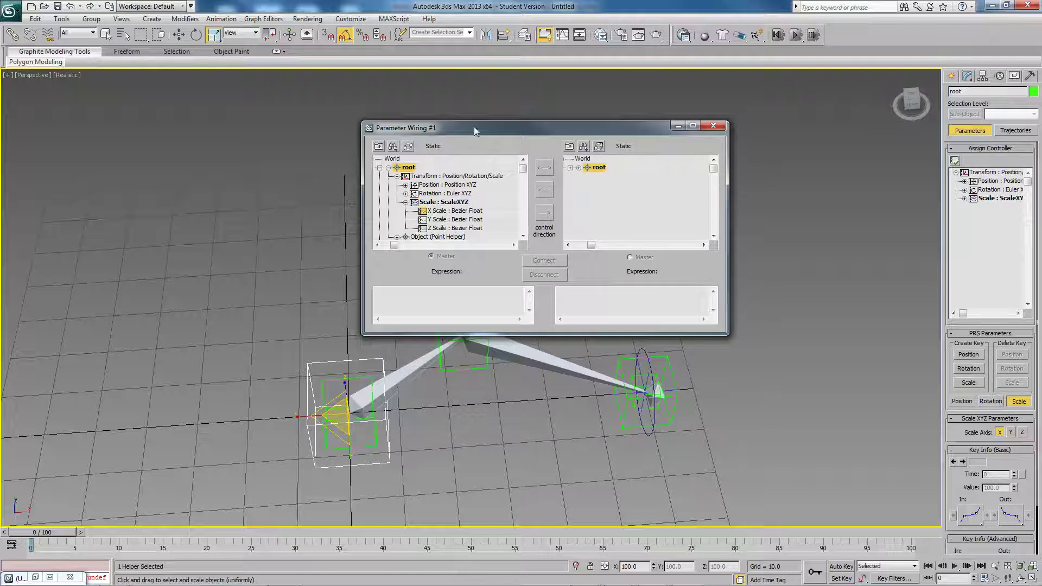
drag(474, 128, 449, 87)
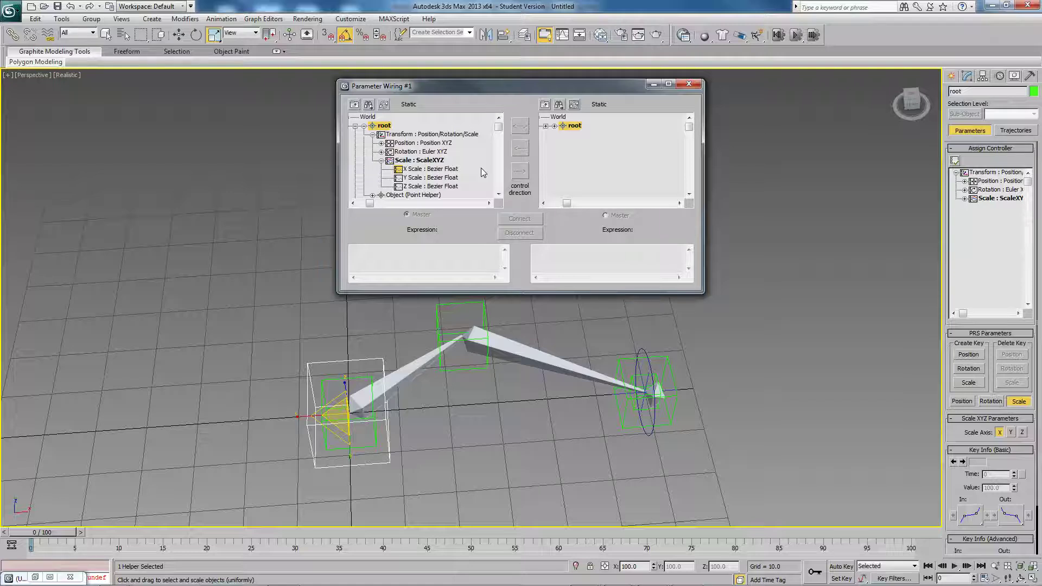
Wire the root helper's X Scale one-way to its Y Scale, using the expression X_Scale.
click(555, 125)
click(563, 134)
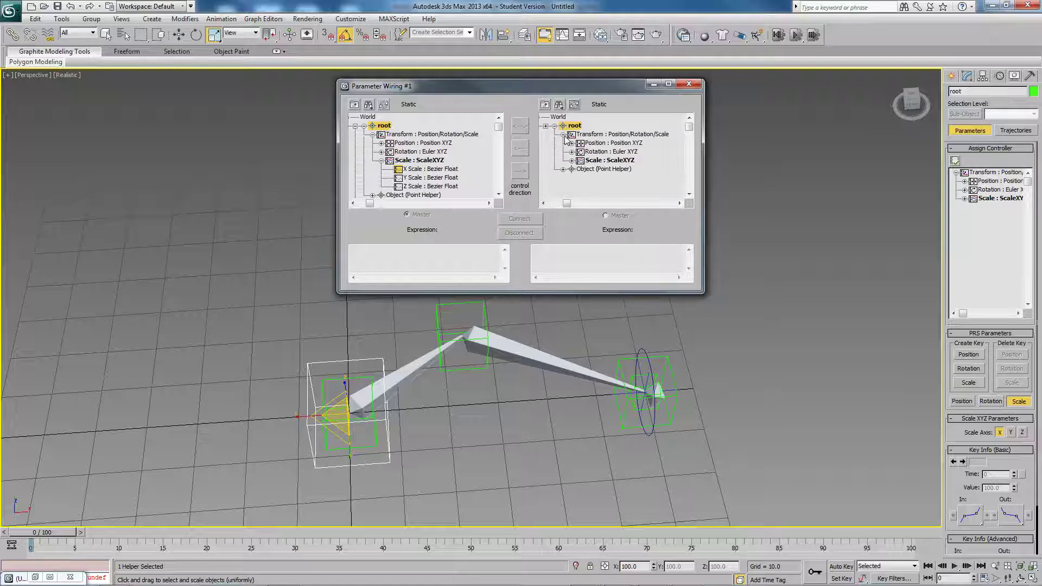
click(572, 160)
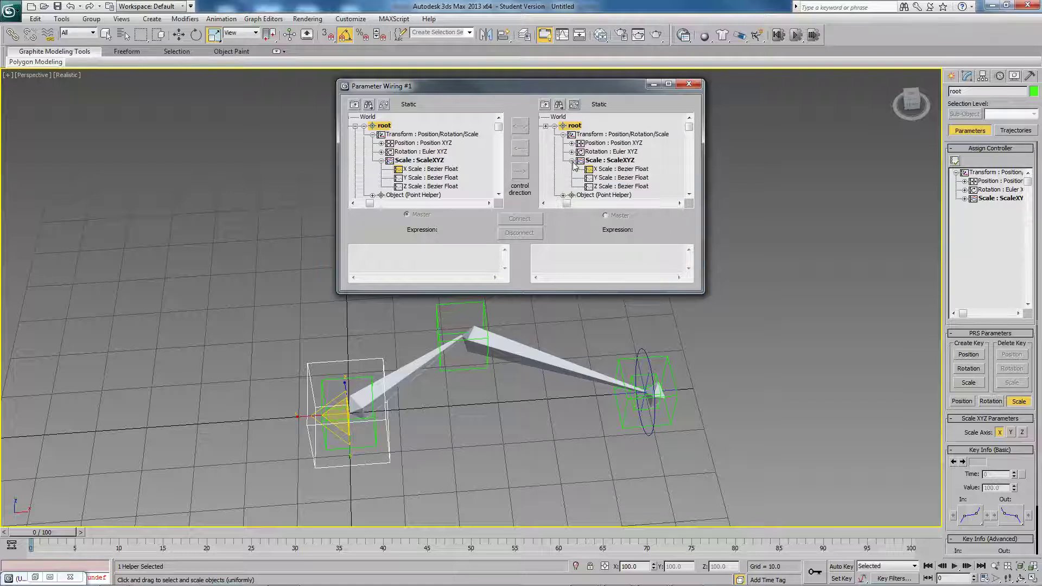
click(614, 170)
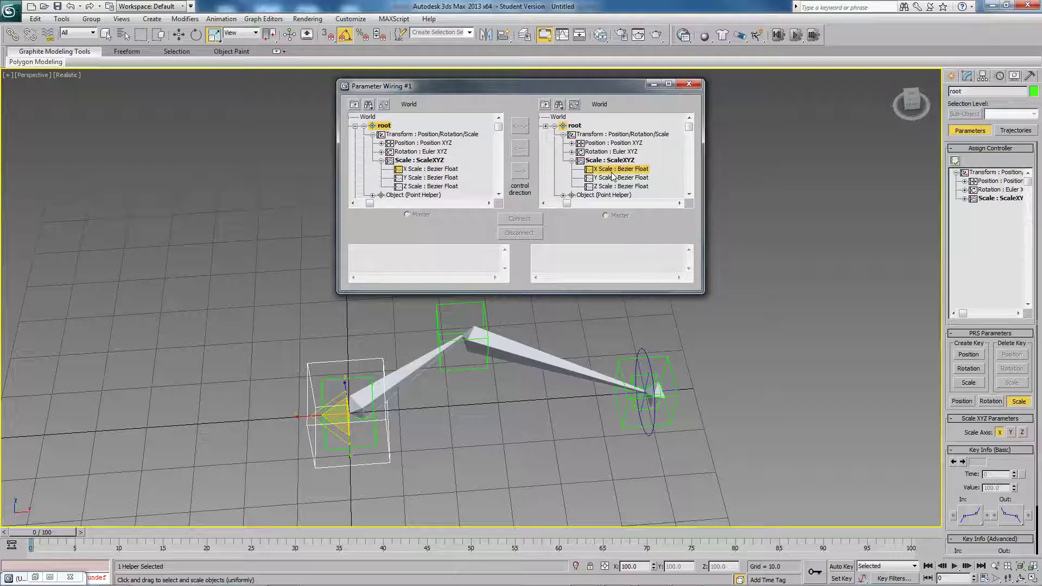
click(427, 178)
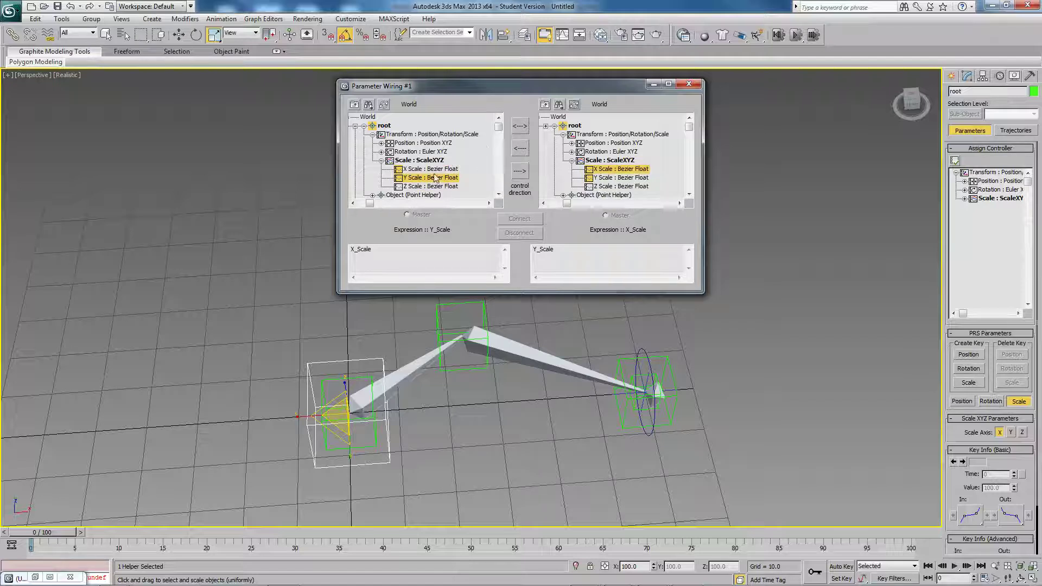
click(521, 148)
click(523, 219)
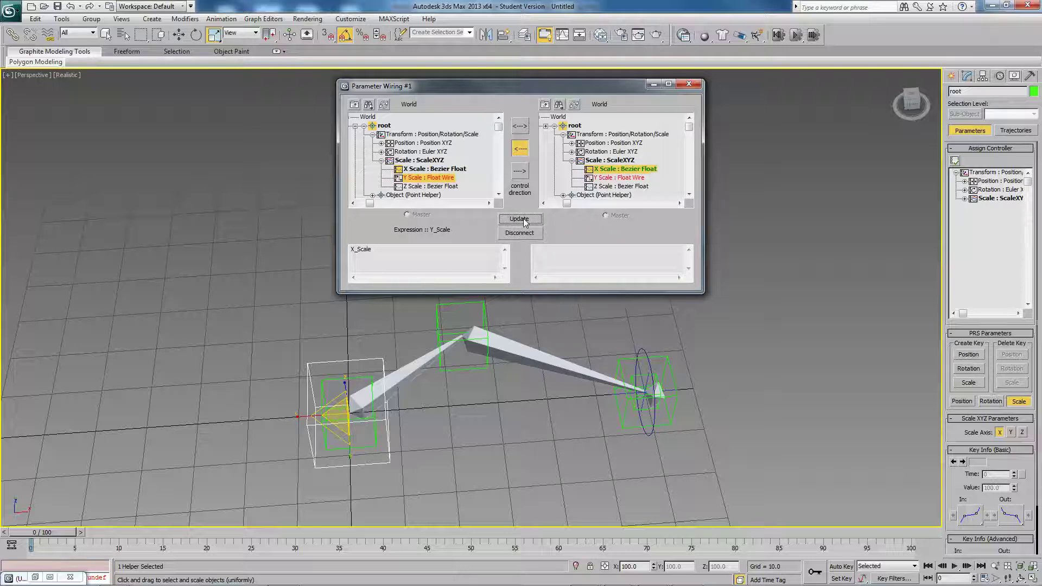
Wire the root helper's X Scale one-way to its Z Scale with the expression X_Scale and close the wiring dialog.
click(617, 188)
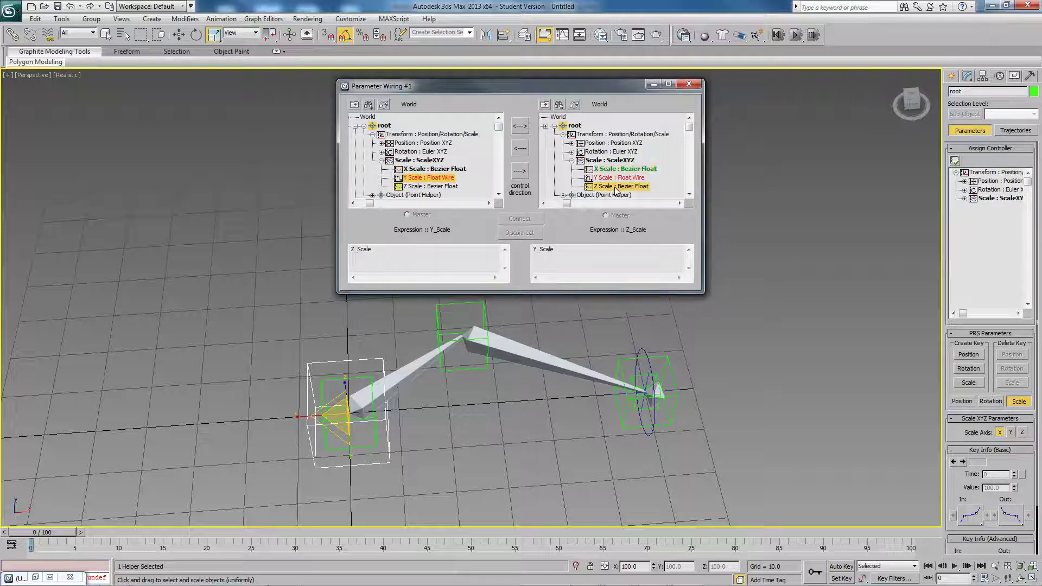
click(609, 170)
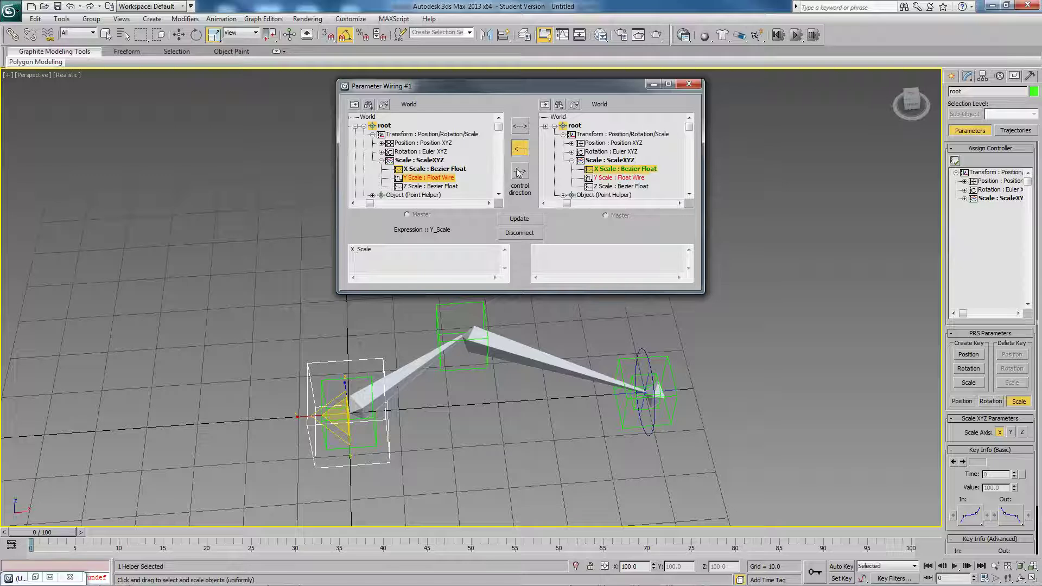
click(418, 186)
click(522, 150)
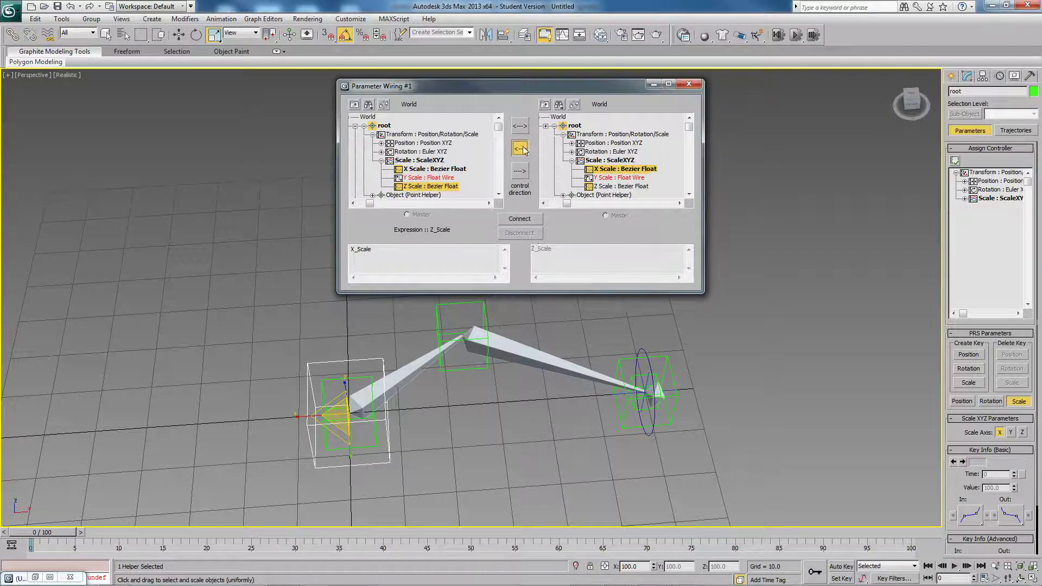
click(519, 219)
click(689, 85)
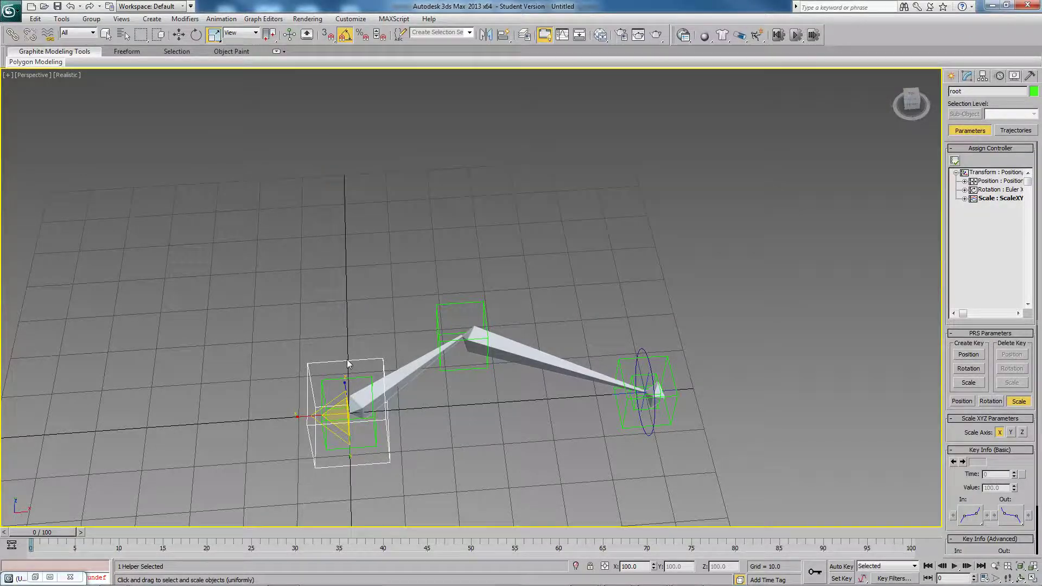
Try scaling the root helper along its separate axes to test the wired scale tracks.
middle_drag(348, 361, 362, 325)
alt+middle_drag(365, 402, 366, 413)
mouse_move(366, 413)
mouse_down()
mouse_move(383, 468)
mouse_move(372, 399)
mouse_up()
alt+middle_drag(371, 400, 363, 363)
drag(361, 358, 341, 270)
alt+middle_drag(341, 270, 311, 383)
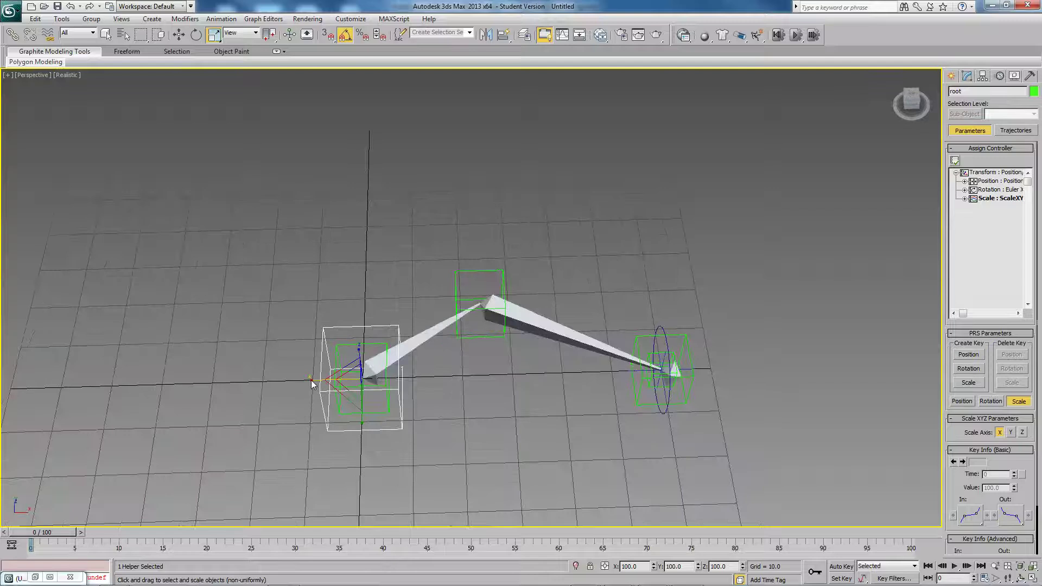
drag(311, 380, 336, 379)
right_click(338, 379)
alt+middle_drag(430, 374, 398, 354)
Switch the reference coordinate system to Local and lock the root helper's Y and Z scale in its link info.
alt+right_click(477, 355)
click(487, 340)
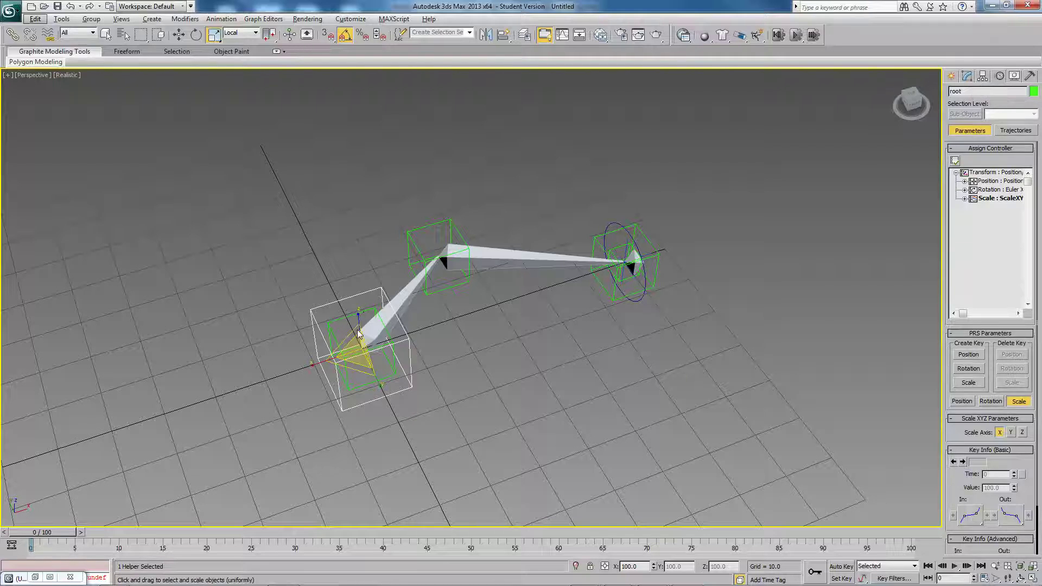
click(983, 76)
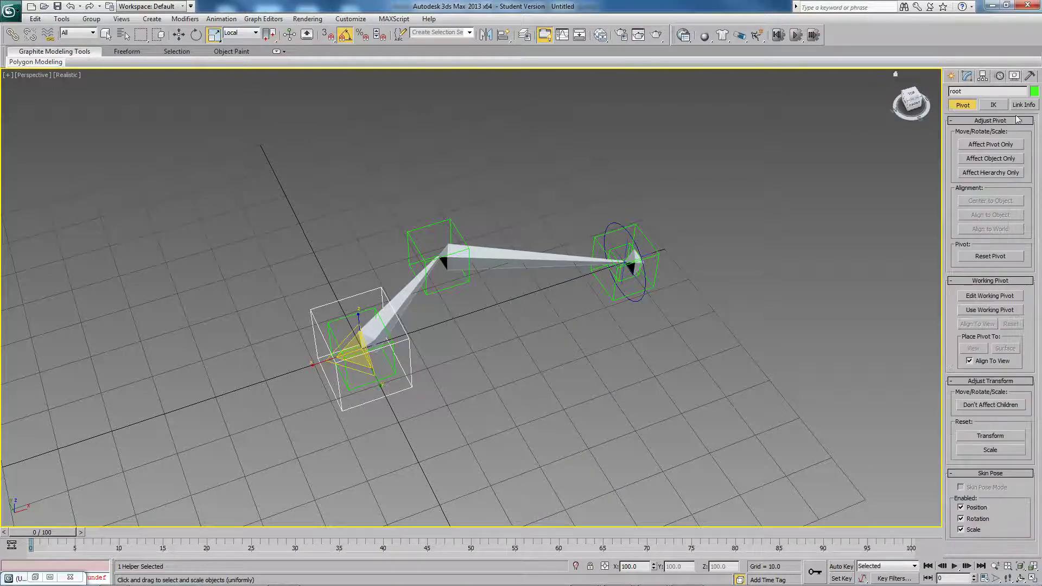
click(1024, 105)
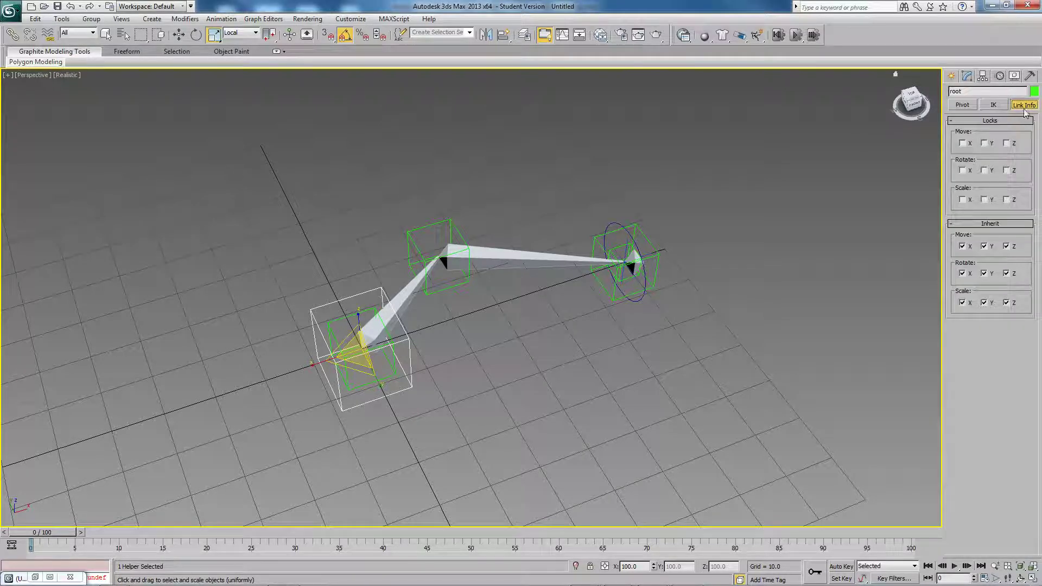
click(984, 200)
click(1006, 199)
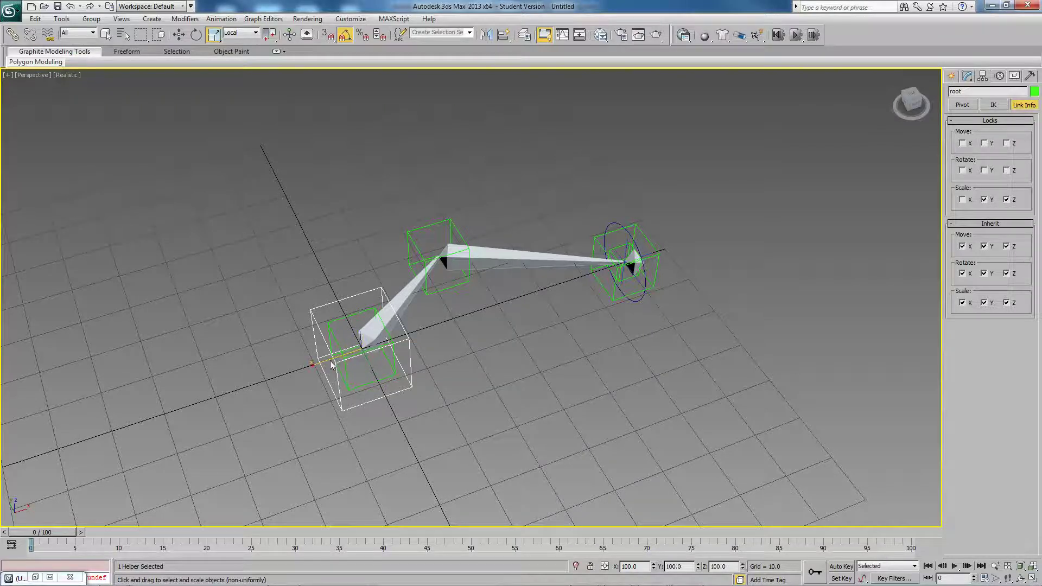
Try scaling the root helper with its Y and Z scale axes locked.
mouse_move(359, 355)
alt+middle_down()
mouse_move(368, 370)
mouse_move(361, 357)
alt+middle_up()
drag(361, 358, 345, 325)
right_click(346, 325)
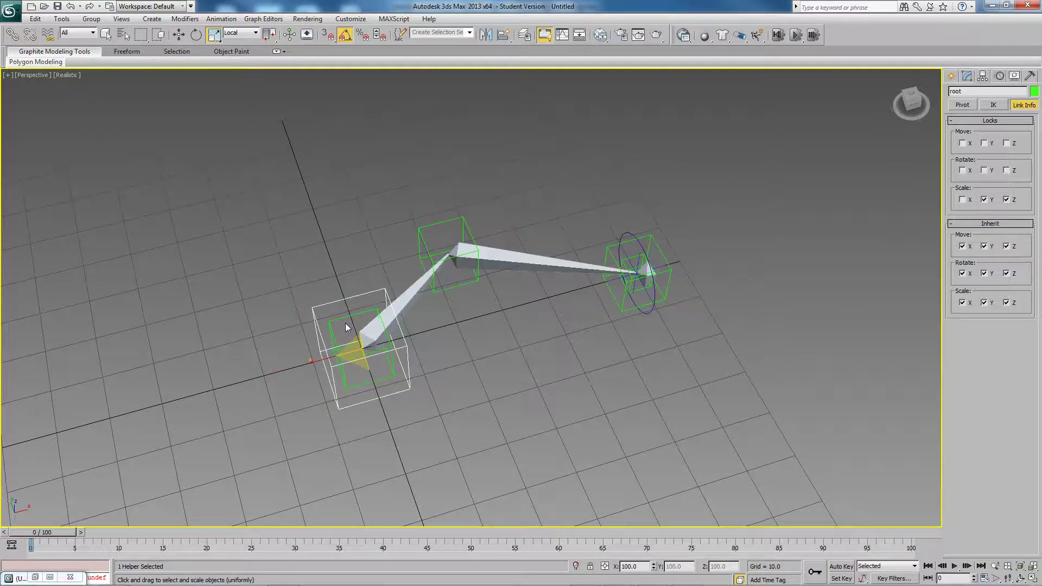
Set the reference coordinate system back to View and show the root helper's modifier parameters.
alt+right_click(397, 367)
click(400, 339)
click(969, 77)
alt+middle_drag(687, 303, 642, 321)
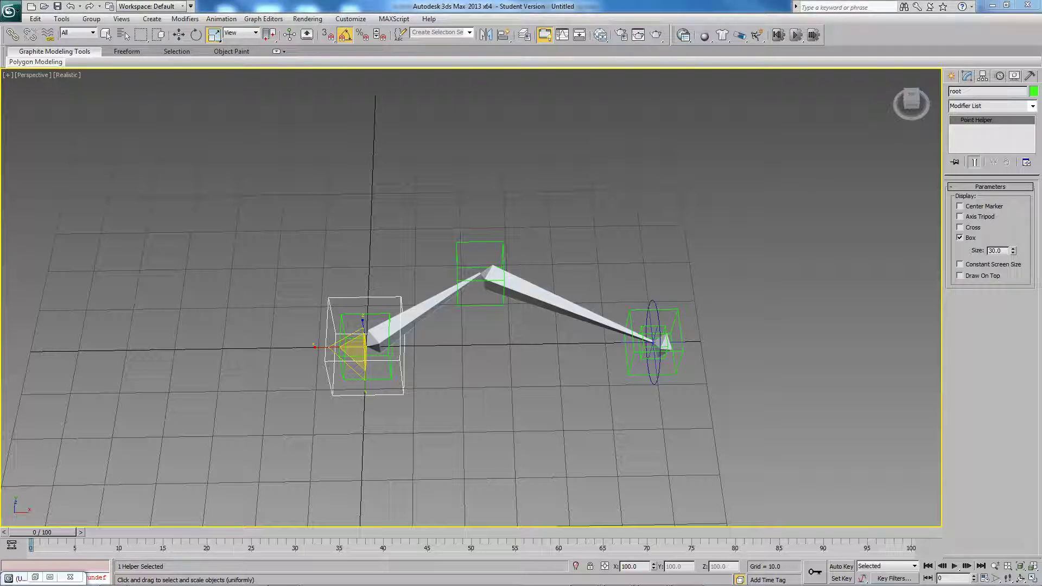
Select the armCtrl circle at the wrist and open its tracks in the Curve Editor, clear of the arm.
mouse_move(470, 298)
middle_down()
mouse_move(388, 297)
mouse_move(413, 326)
middle_up()
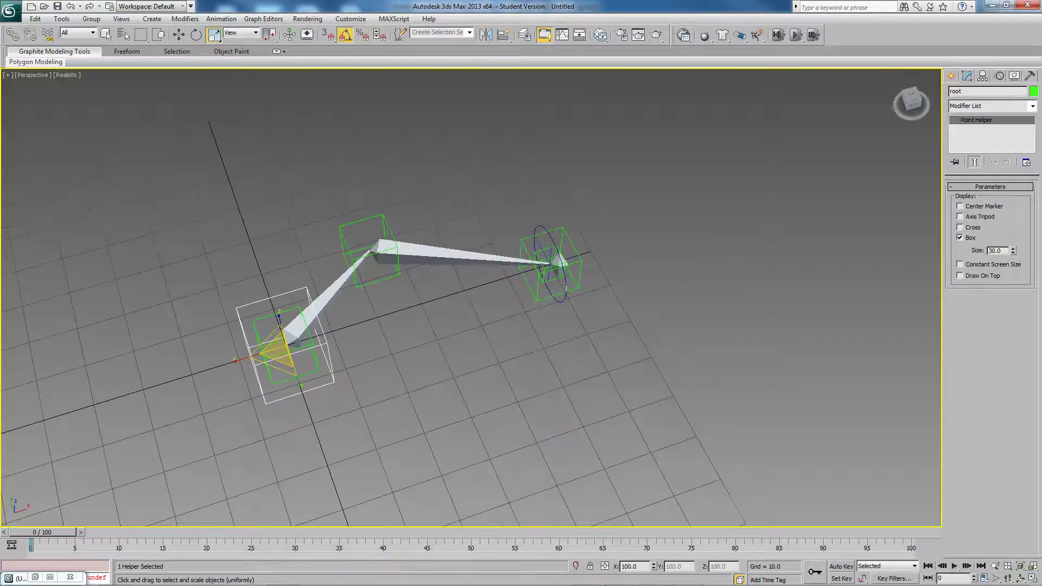
click(565, 288)
middle_drag(548, 295, 516, 333)
scroll(516, 332, up, 2)
right_click(515, 332)
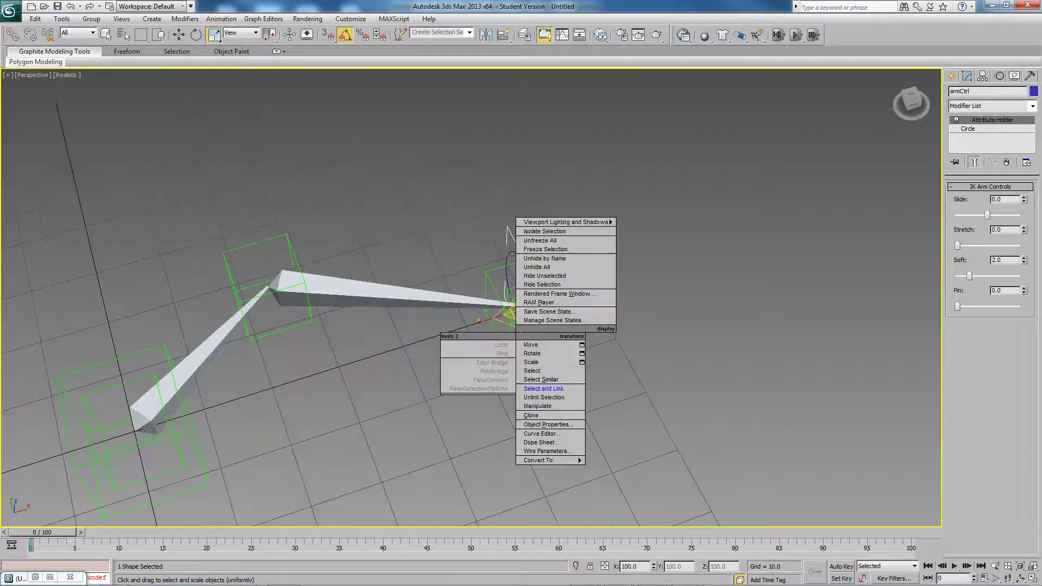
click(541, 433)
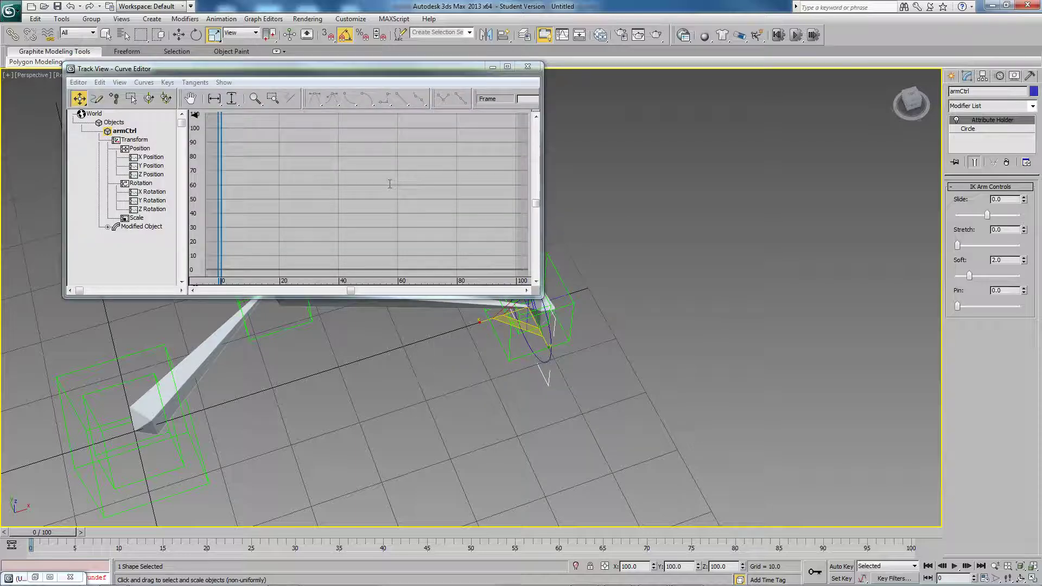
drag(345, 65, 672, 85)
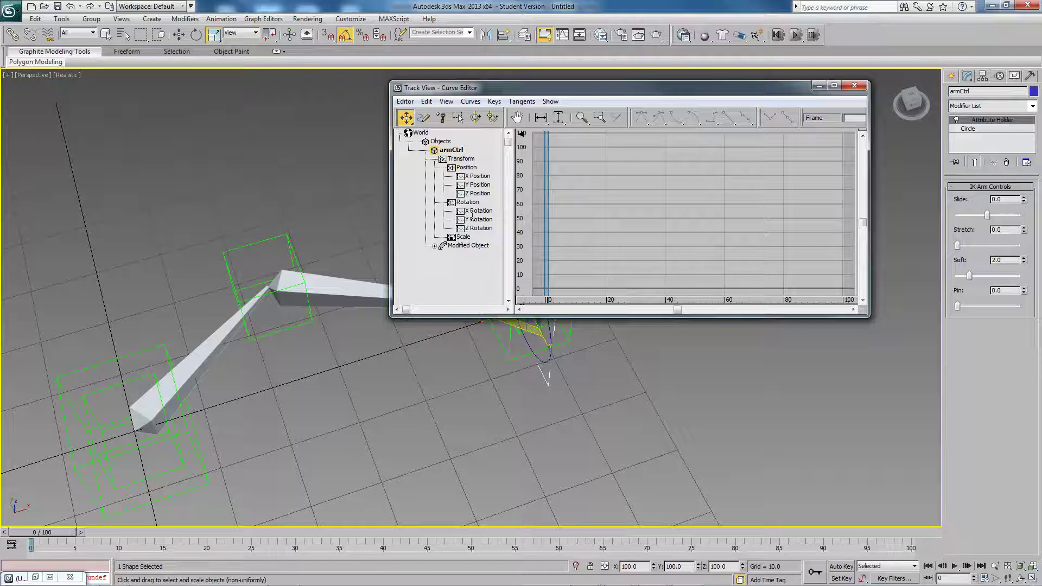
middle_drag(473, 215, 467, 208)
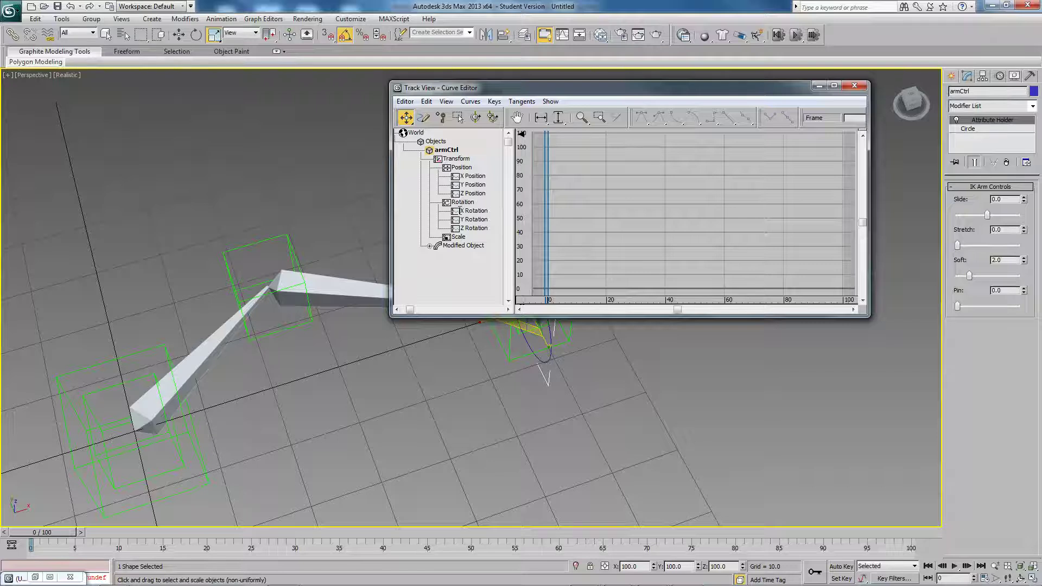
Select the softBlendPt helper at the wrist to show its tracks in the Curve Editor.
middle_drag(519, 331, 475, 394)
scroll(535, 349, up, 2)
scroll(536, 349, down, 1)
key(q)
click(485, 375)
scroll(475, 393, down, 1)
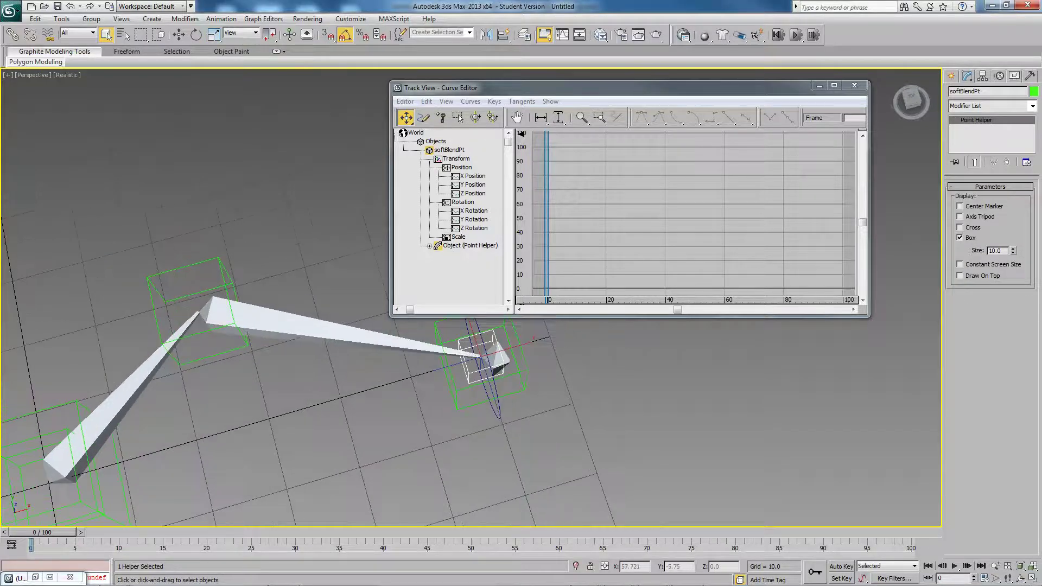
alt+middle_drag(478, 351, 468, 353)
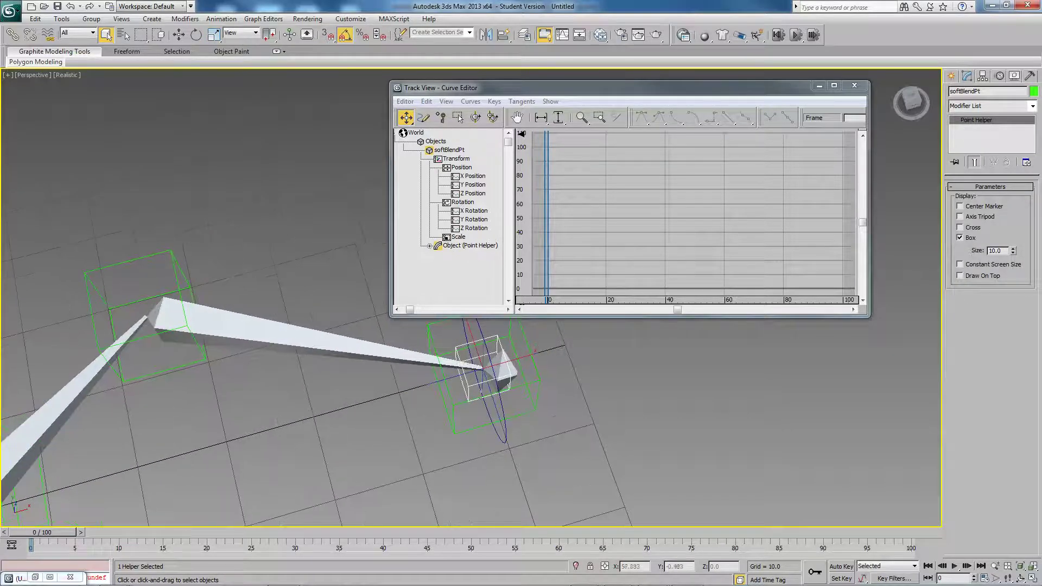
Examine the tracks of the overlapping wrist objects in the Curve Editor by selecting wristPt, armCtrl and softBlendPt in turn.
click(460, 403)
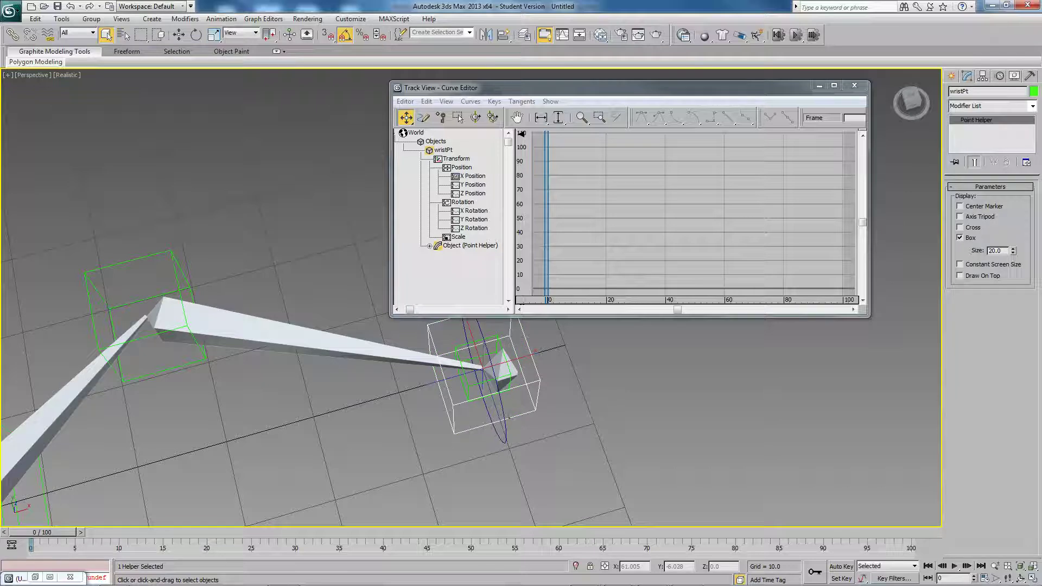
click(509, 417)
click(506, 415)
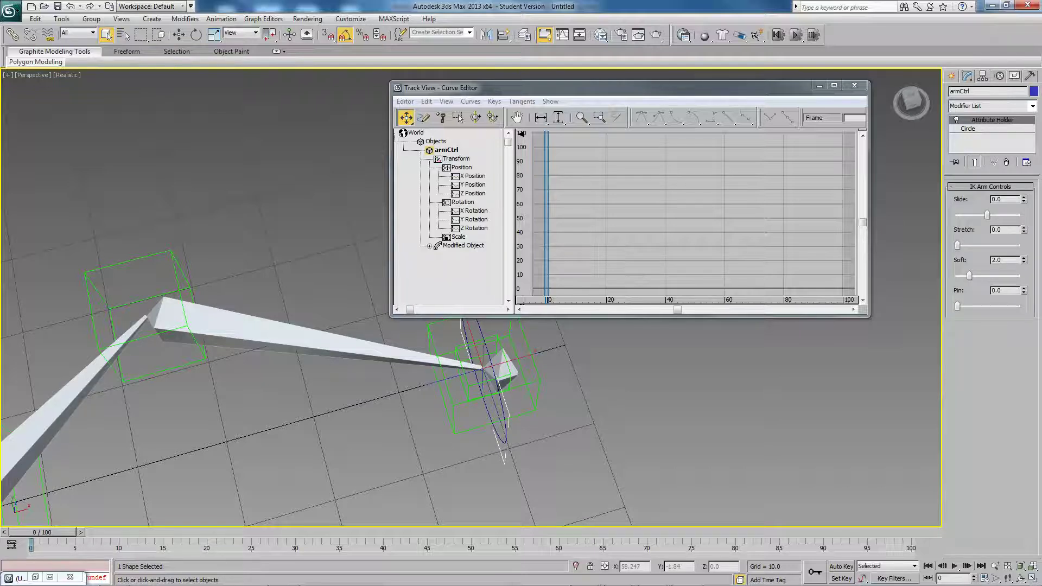
click(471, 353)
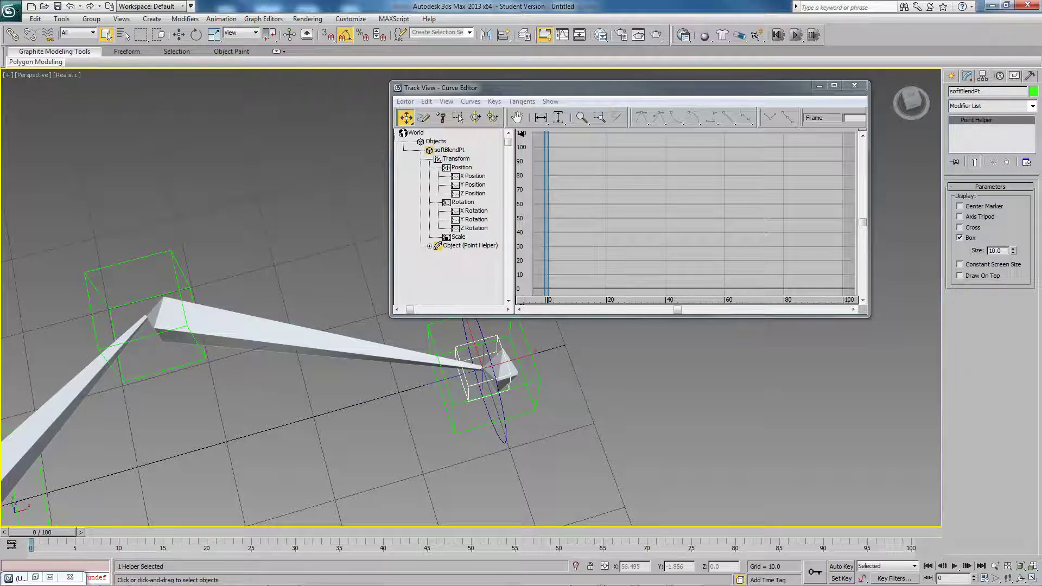
click(472, 353)
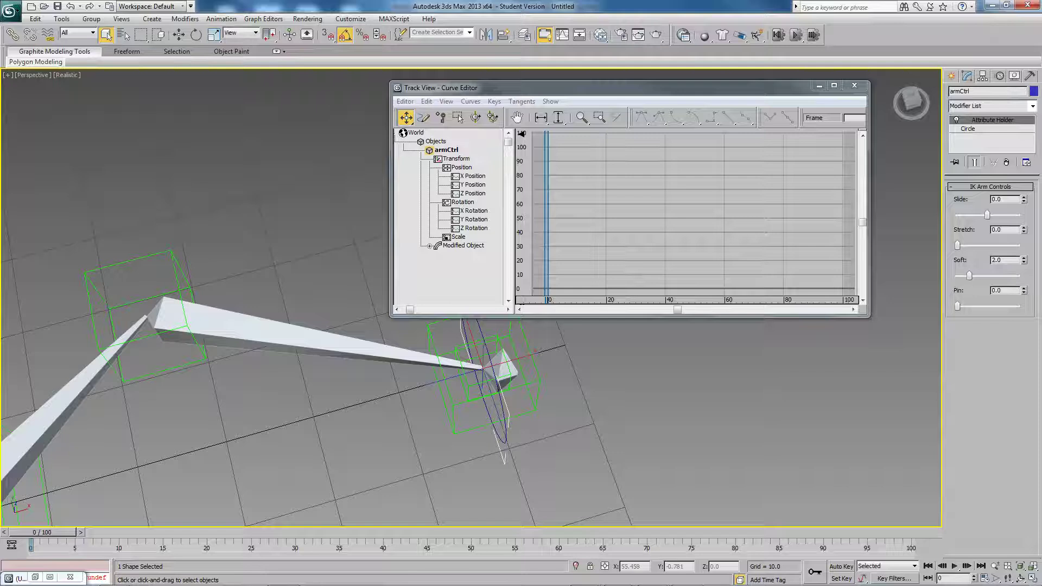
click(448, 387)
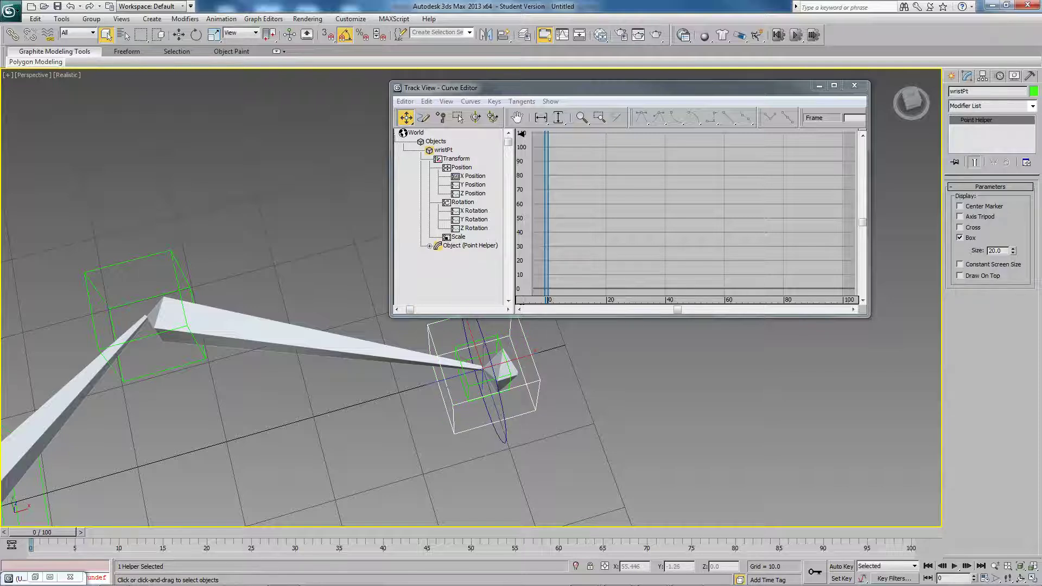
click(502, 406)
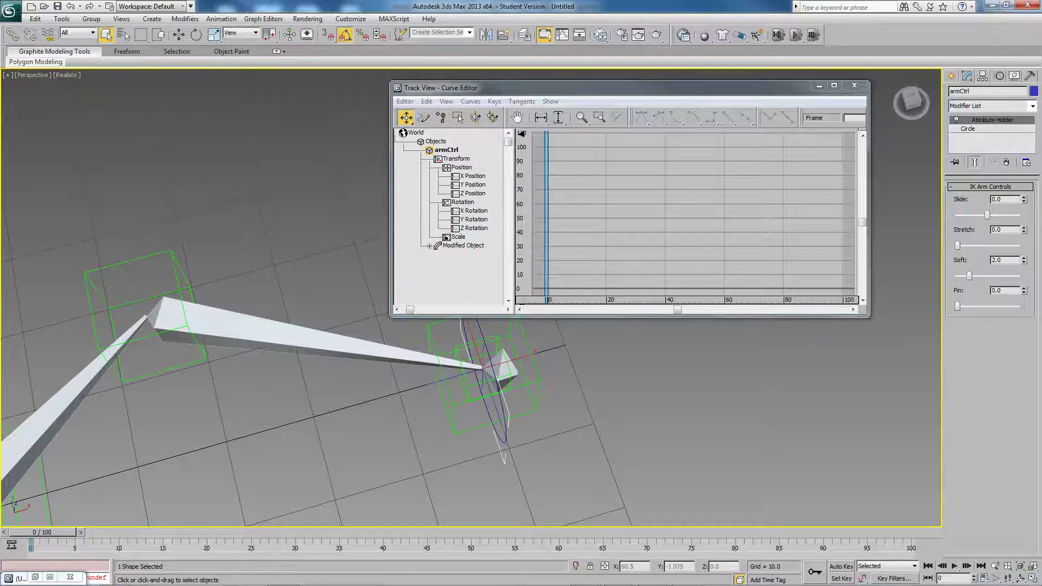
Assign a Position Constraint controller to the position track of the softBlendPt helper at the wrist.
click(467, 390)
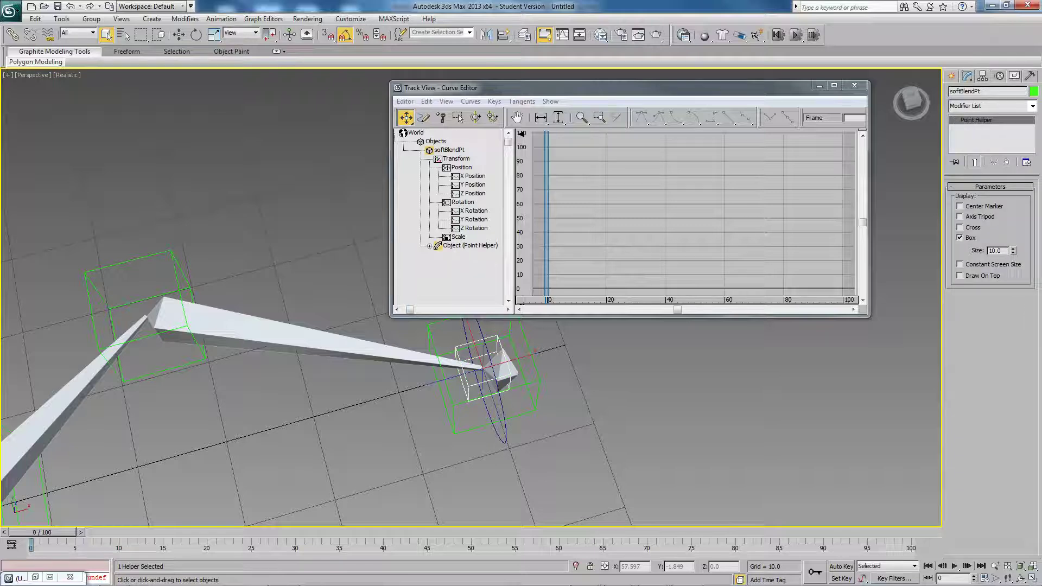
click(999, 76)
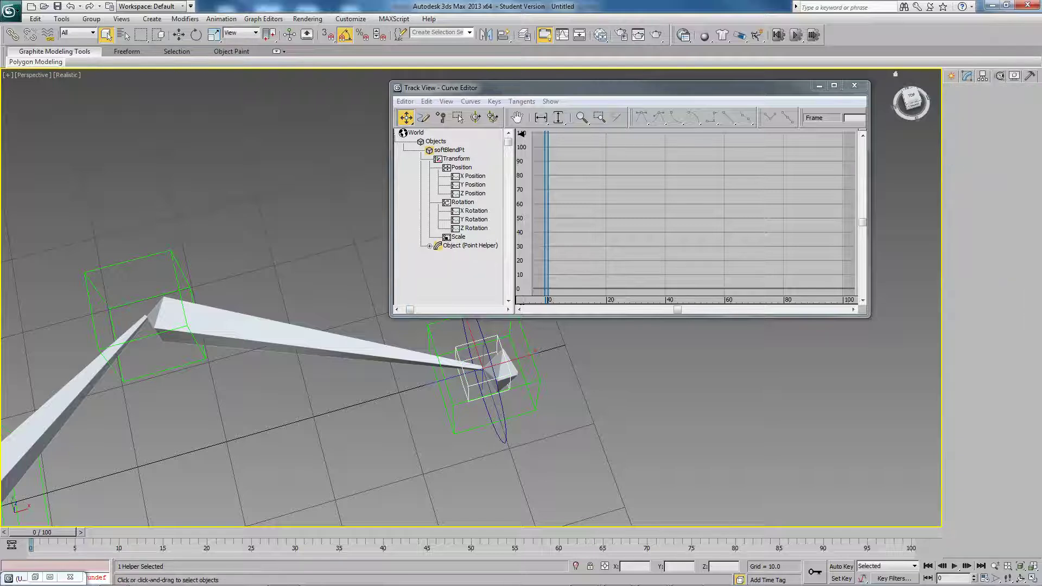
click(997, 181)
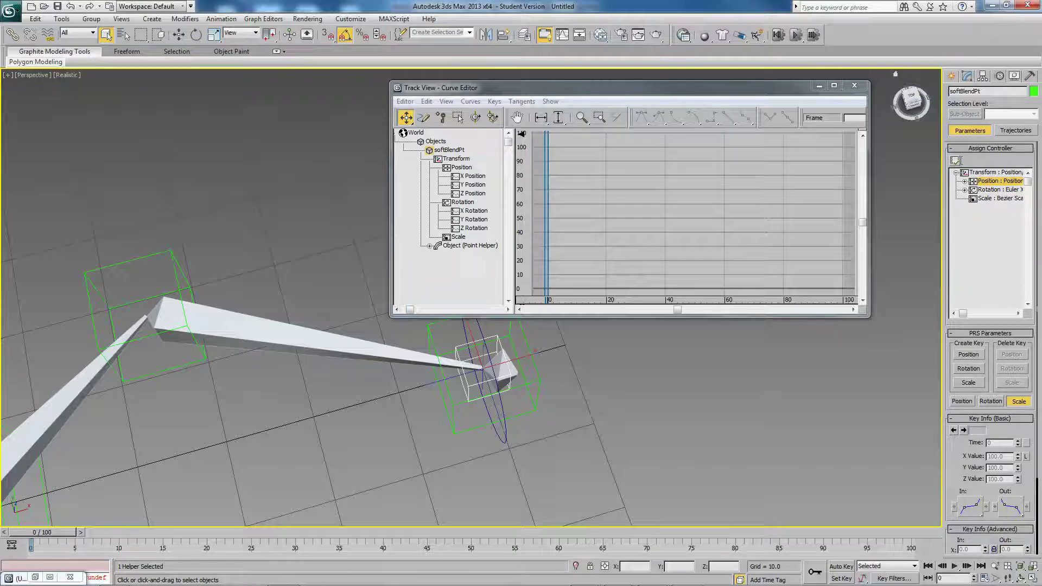
click(955, 161)
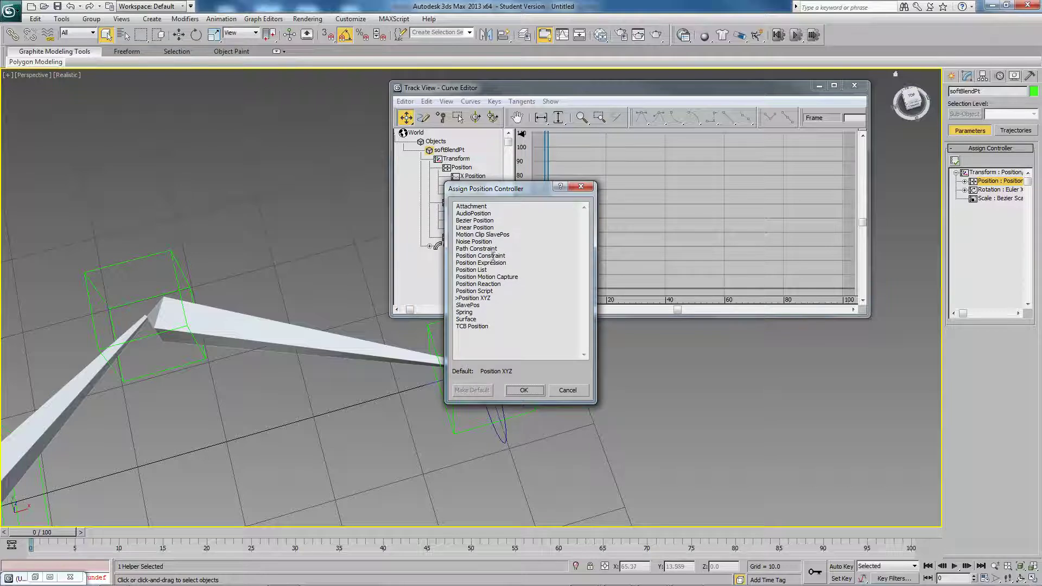
double_click(481, 256)
Add wristPt and armCtrl as targets of softBlendPt's position constraint, and finish picking targets.
click(989, 433)
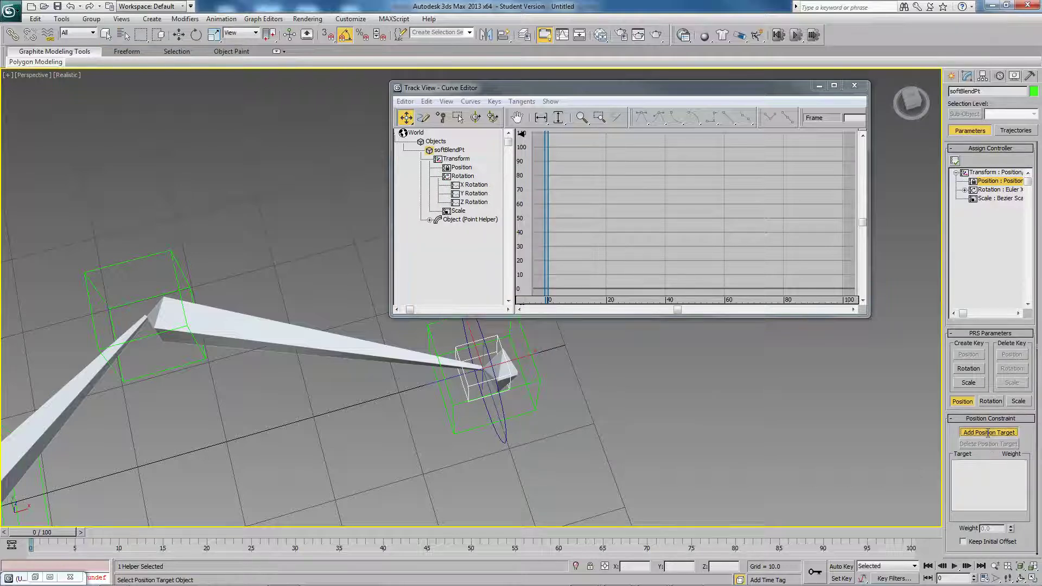
click(472, 407)
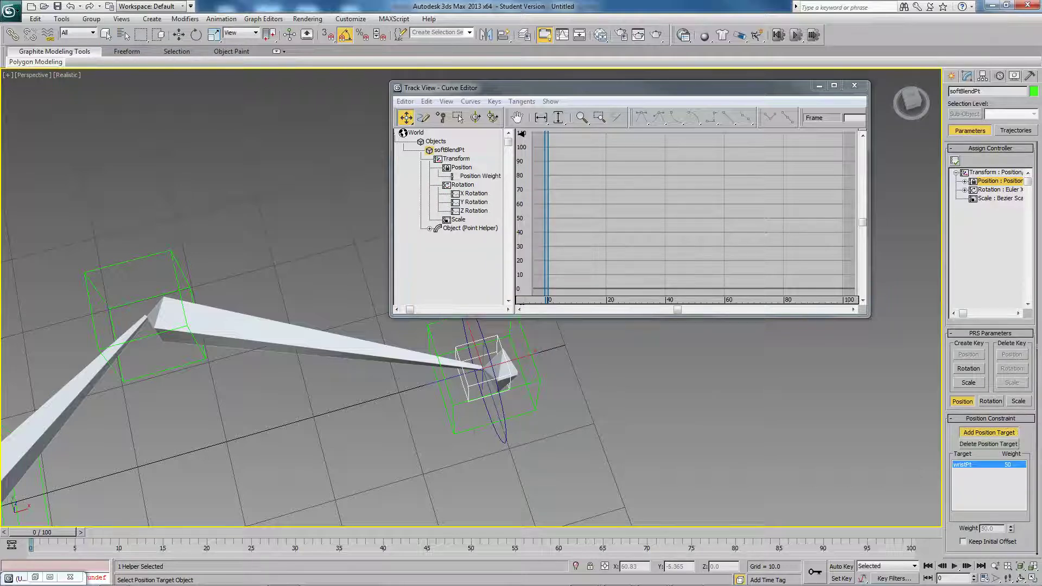
click(506, 402)
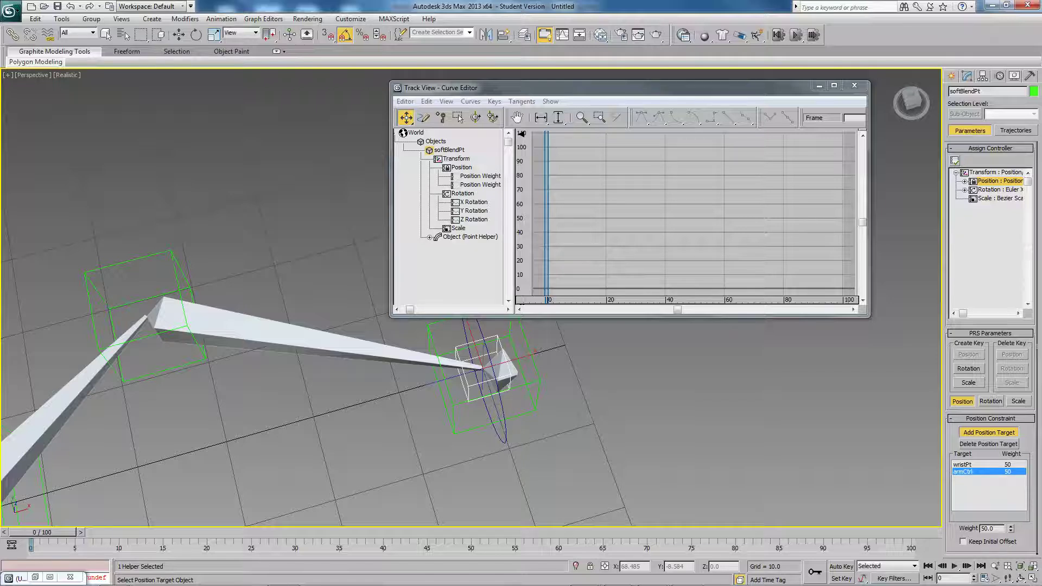
key(w)
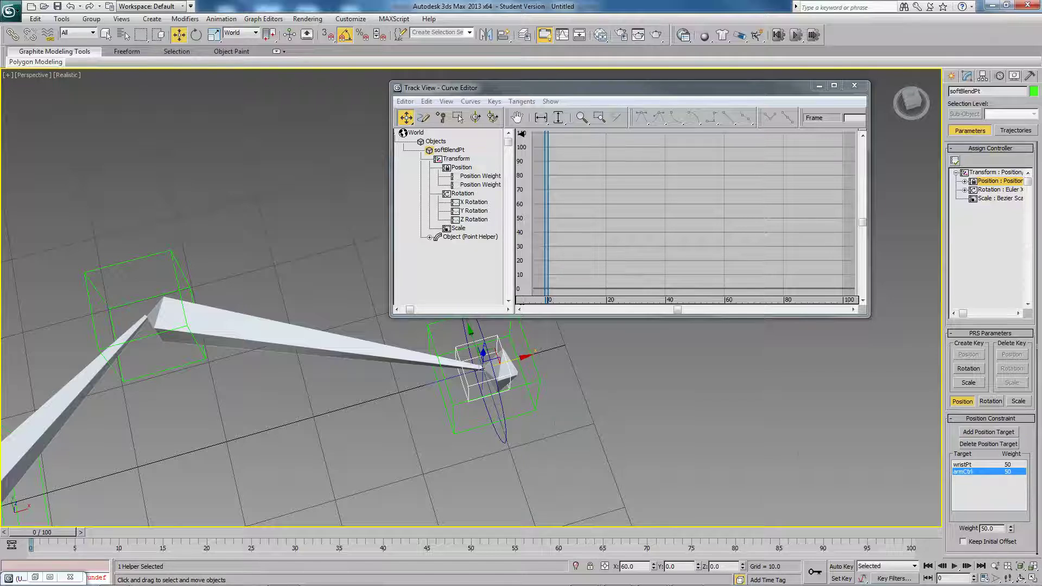
Close the Curve Editor to clear the view of the wrist helpers.
mouse_move(586, 458)
alt+middle_down()
mouse_move(603, 437)
mouse_move(577, 441)
mouse_move(572, 468)
mouse_move(591, 461)
alt+middle_up()
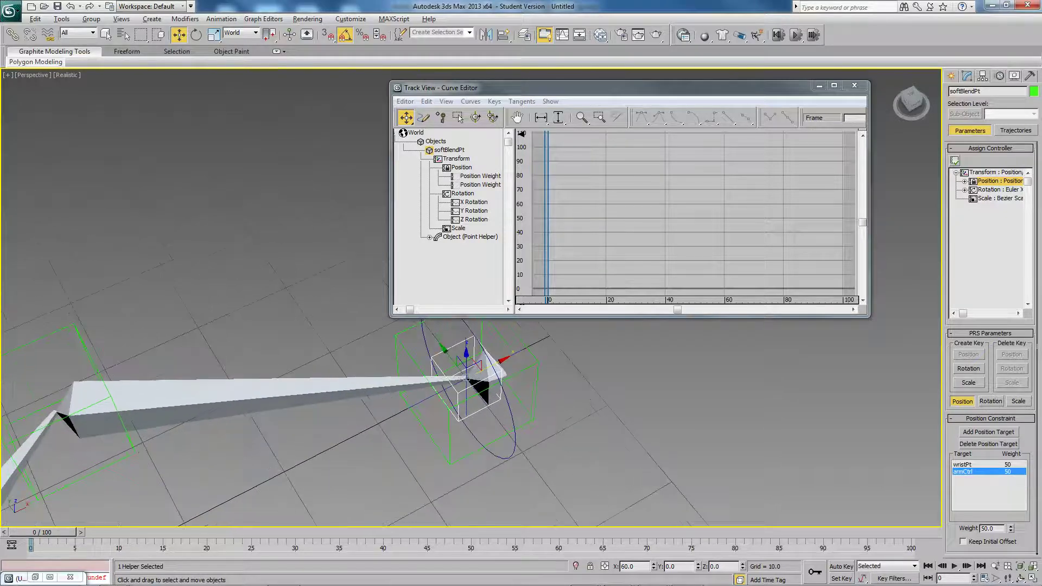
drag(804, 91, 715, 87)
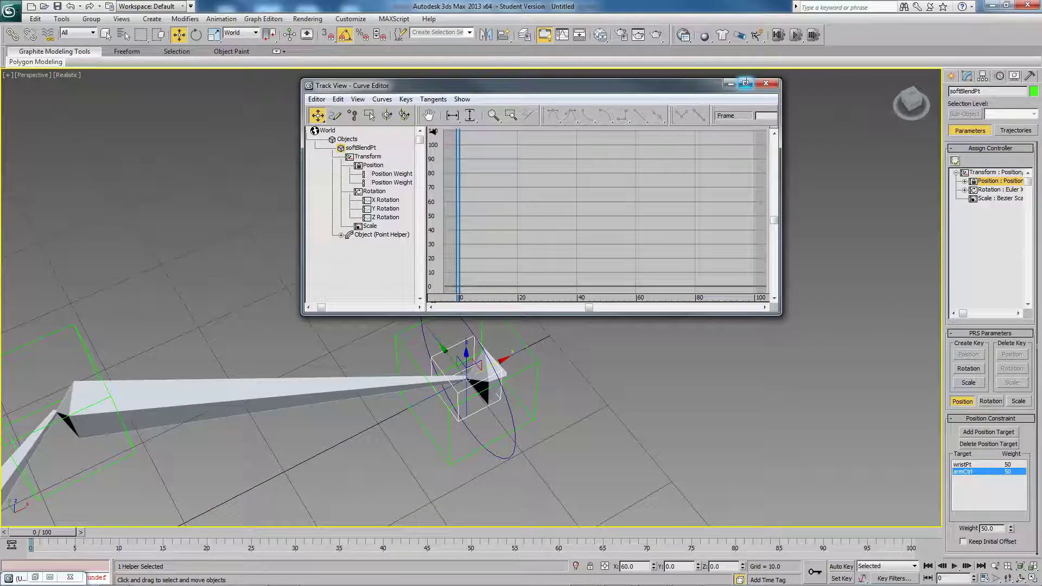
click(767, 81)
alt+middle_drag(587, 456, 565, 429)
Open the Parameter Wire Dialog clear of the wrist and list softBlendPt's tracks with its position constraint weights.
click(229, 21)
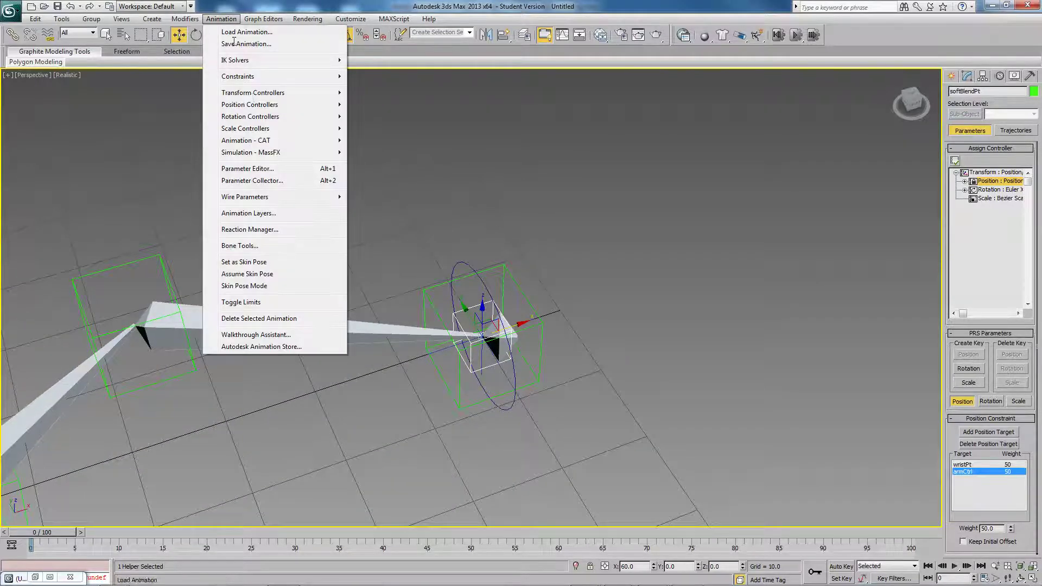
mouse_move(225, 197)
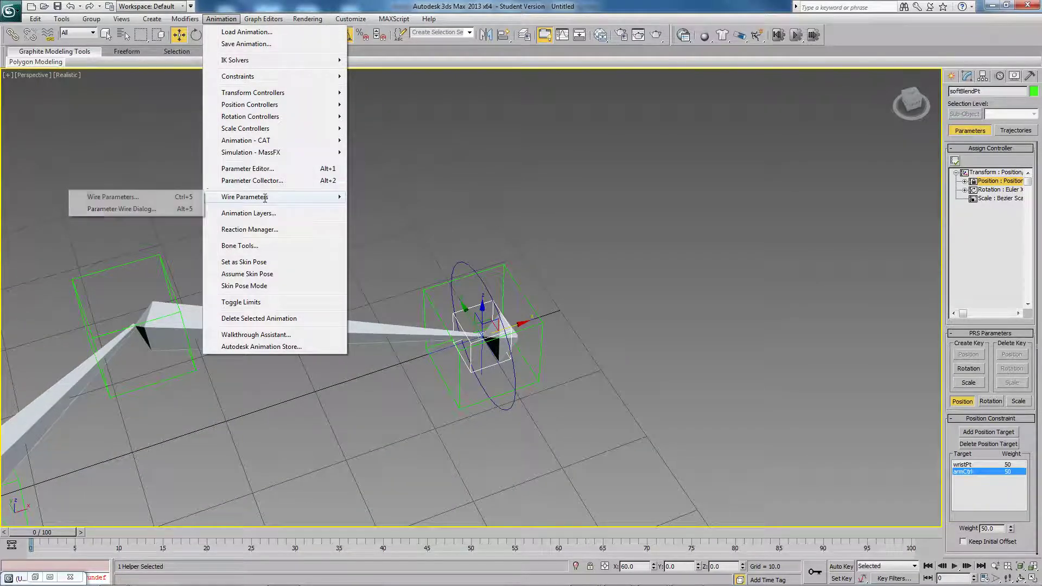
click(165, 207)
drag(570, 85, 412, 83)
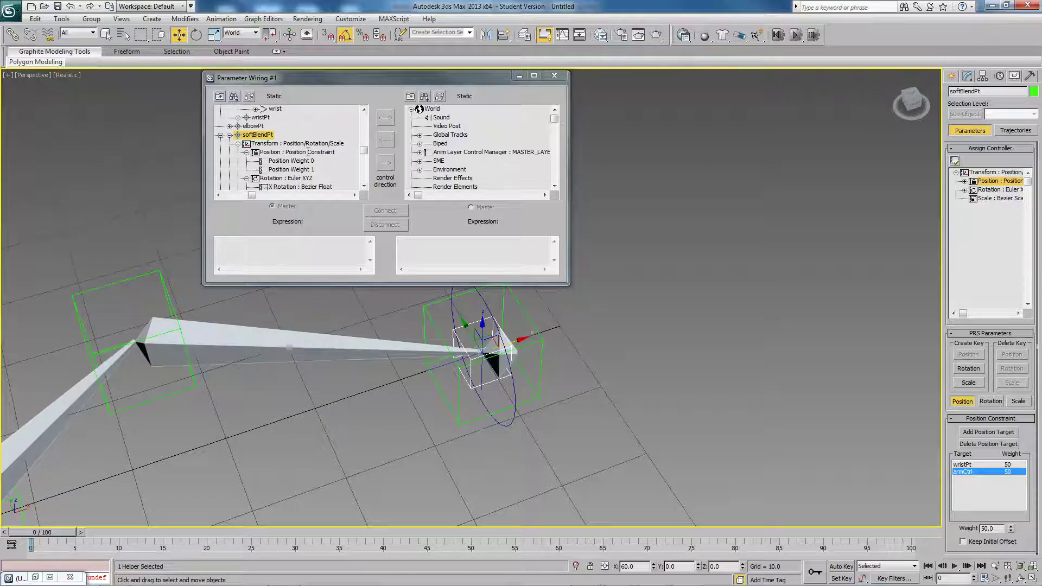
click(249, 96)
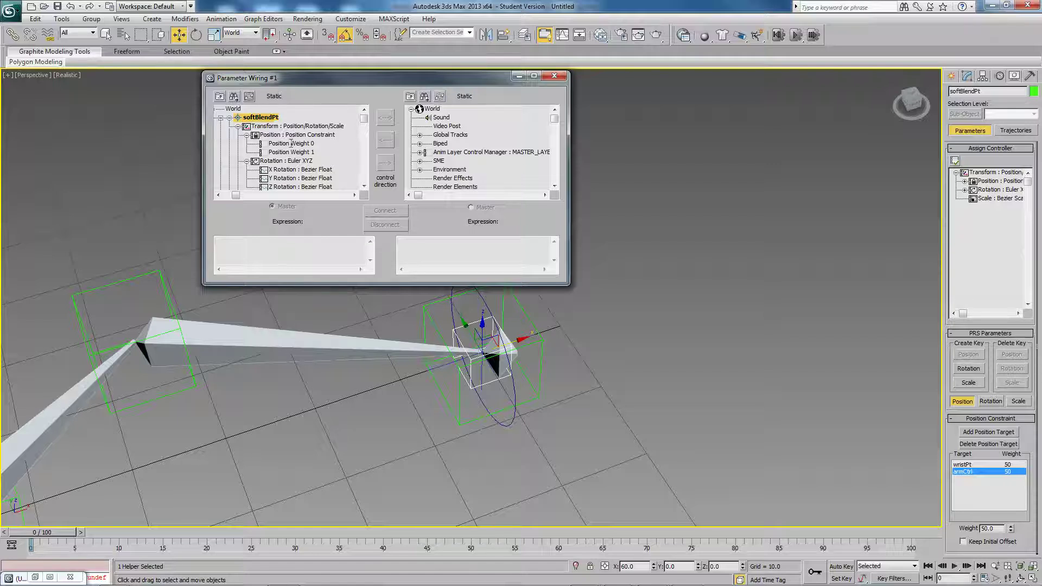
Load armCtrl's armIK attributes opposite softBlendPt in the wiring dialog, and pair stretchP with Position Weight 0.
click(514, 416)
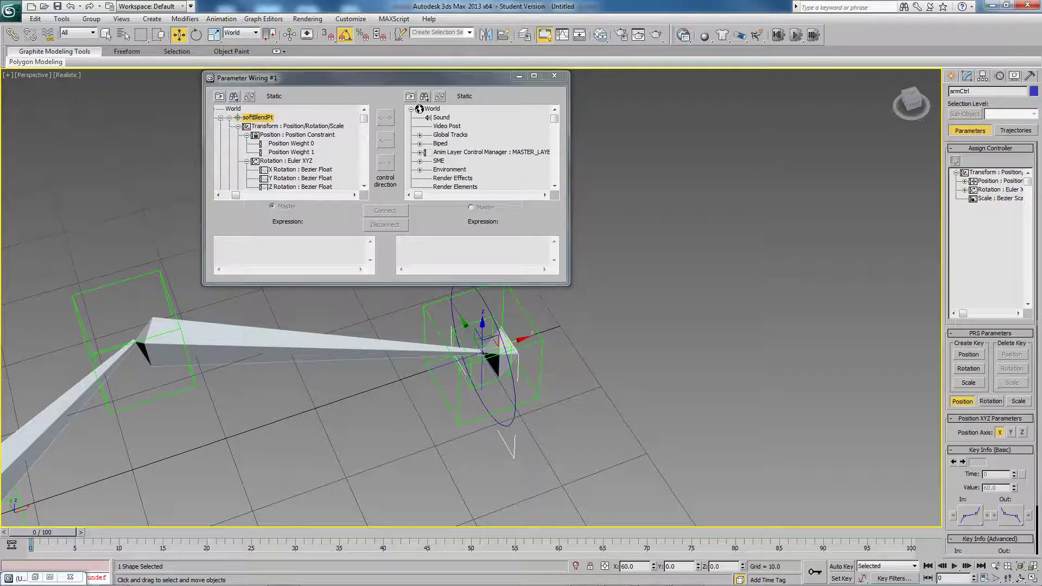
click(441, 97)
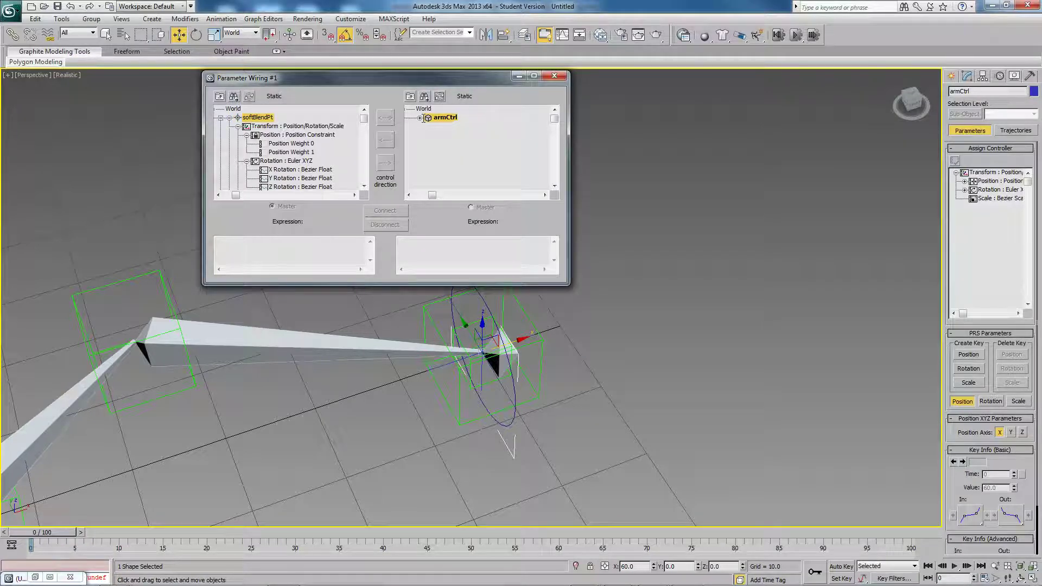
click(420, 118)
click(429, 135)
click(437, 143)
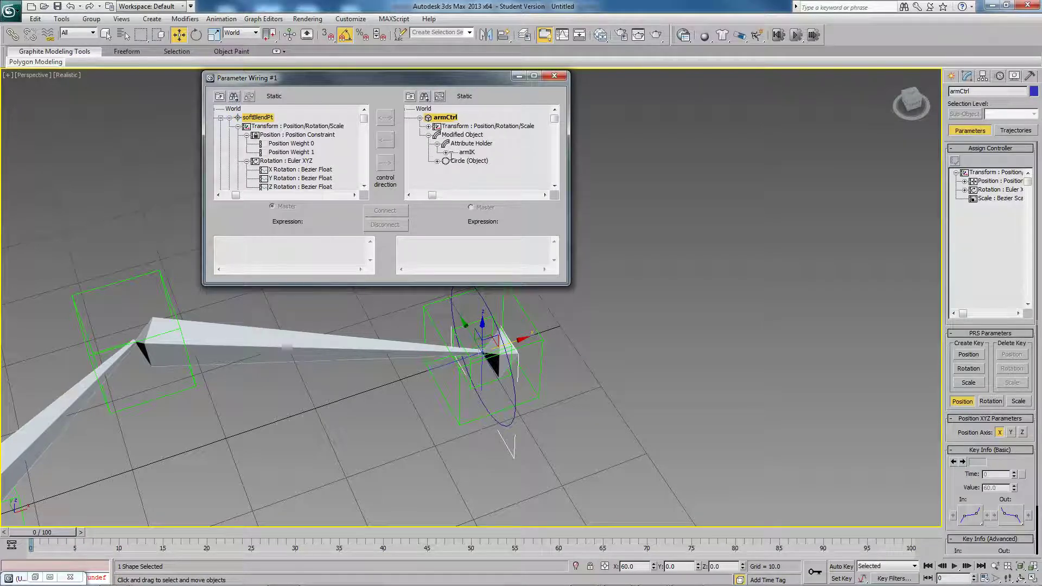
click(446, 152)
click(483, 170)
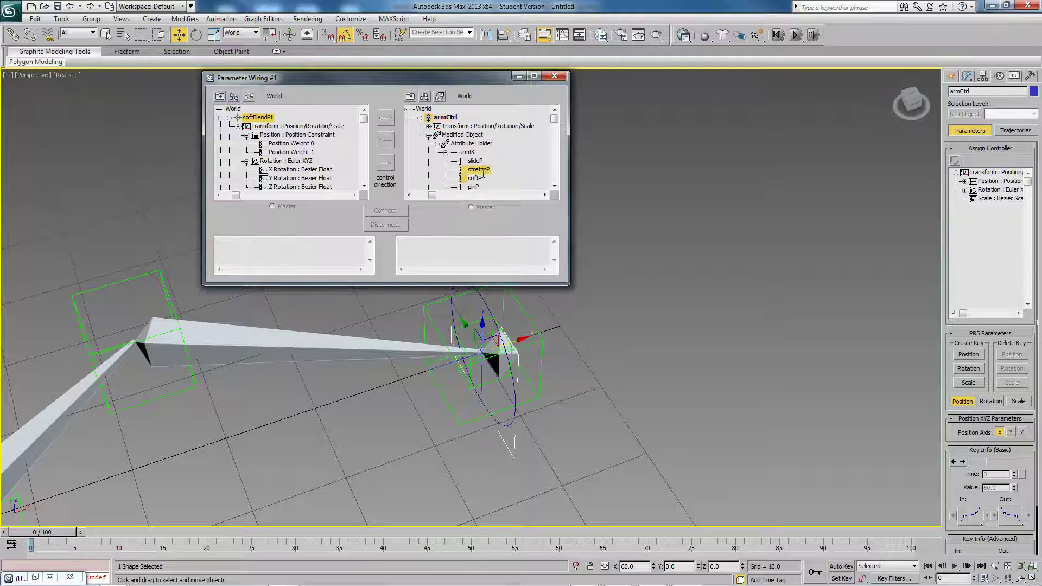
scroll(488, 163, down, 1)
click(313, 144)
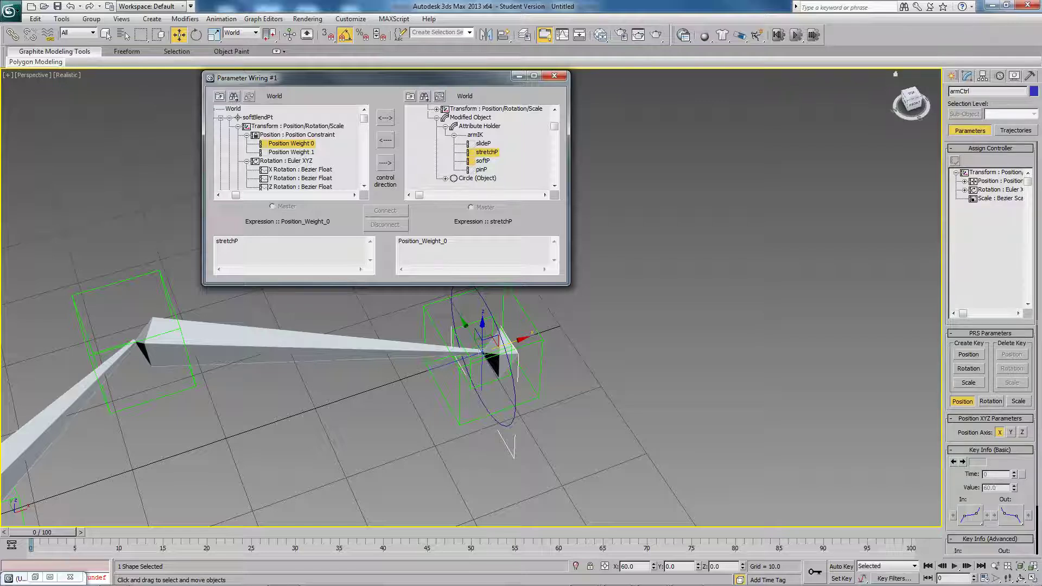
Review armCtrl's IK Arm Controls parameters and inspect the wristPt helper with the whole arm in view.
click(968, 76)
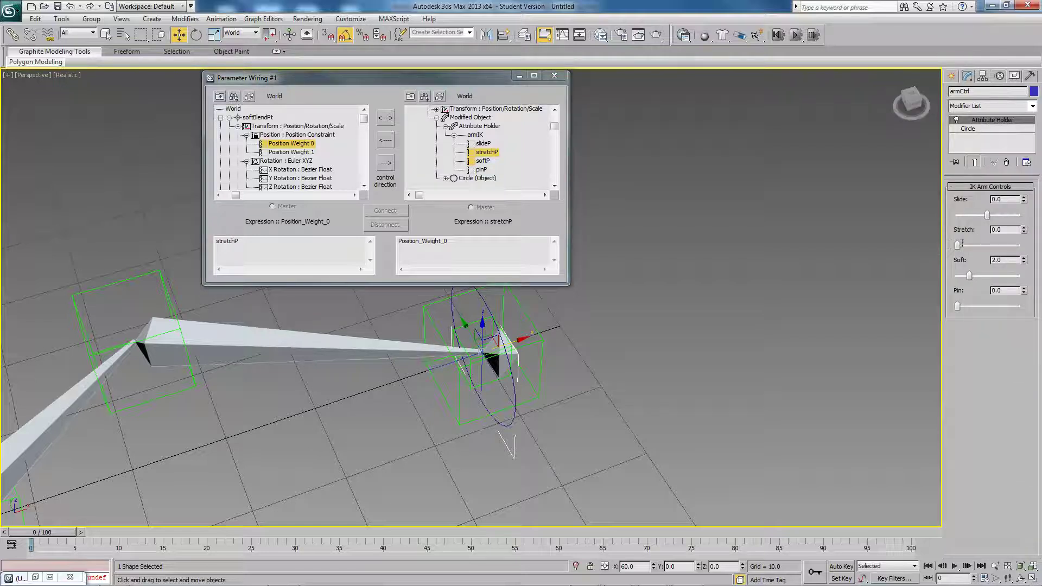
click(460, 399)
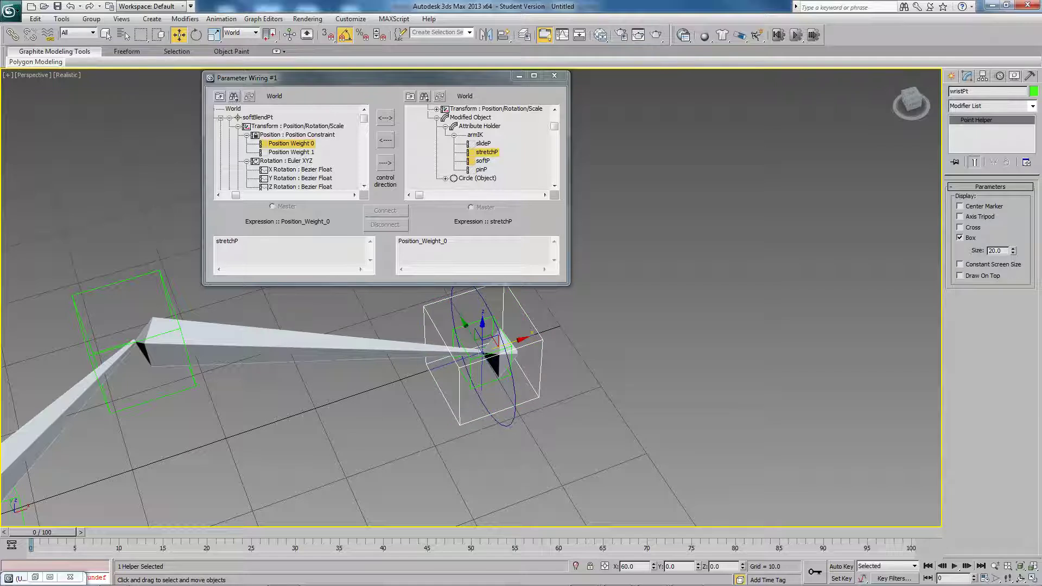
scroll(380, 413, down, 2)
alt+middle_drag(380, 413, 353, 453)
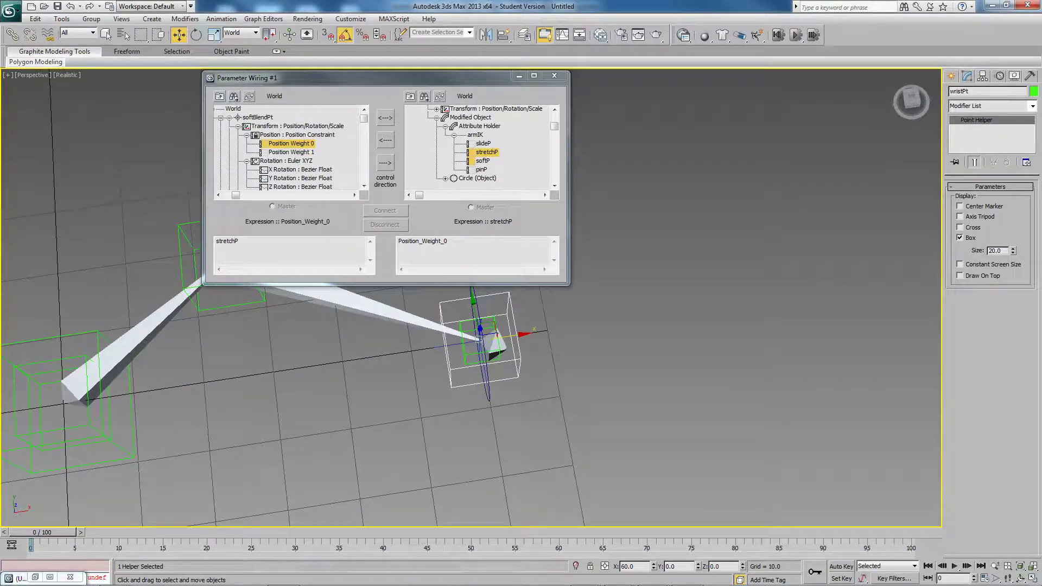
middle_drag(353, 412, 355, 464)
Try pulling the armCtrl circle away from the arm along X, and cancel the move.
click(489, 448)
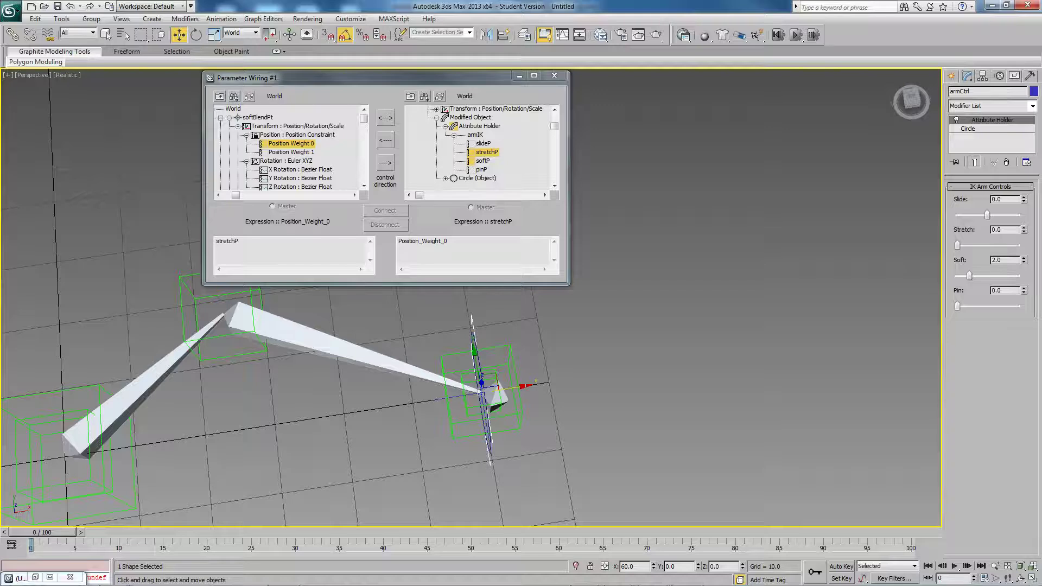
drag(510, 387, 575, 378)
right_click(574, 378)
middle_drag(510, 387, 554, 331)
scroll(548, 337, up, 3)
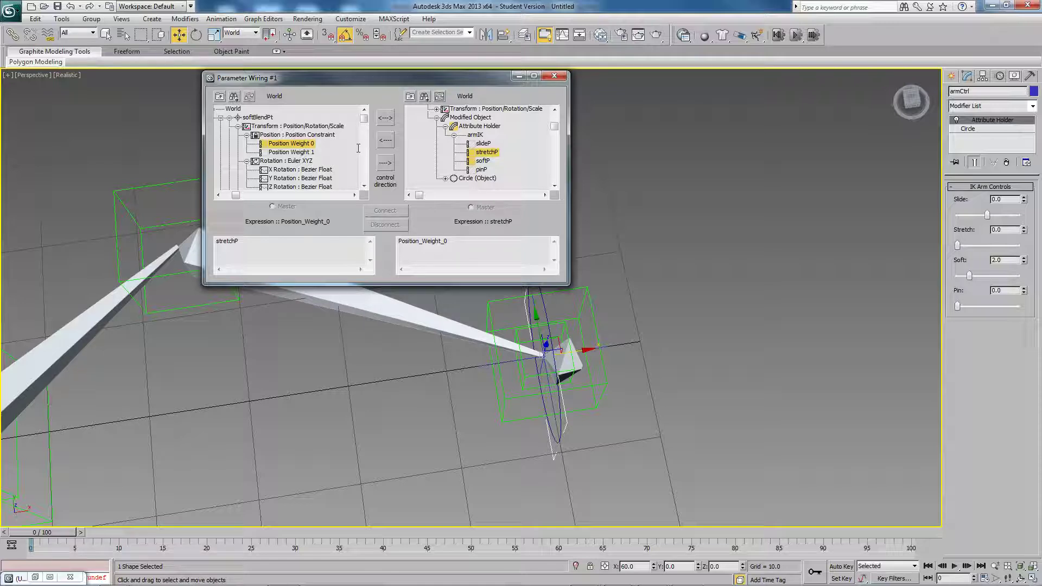
Wire armCtrl's stretchP one way to softBlendPt's Position Weight 0 with the expression 1 - stretchP.
click(386, 140)
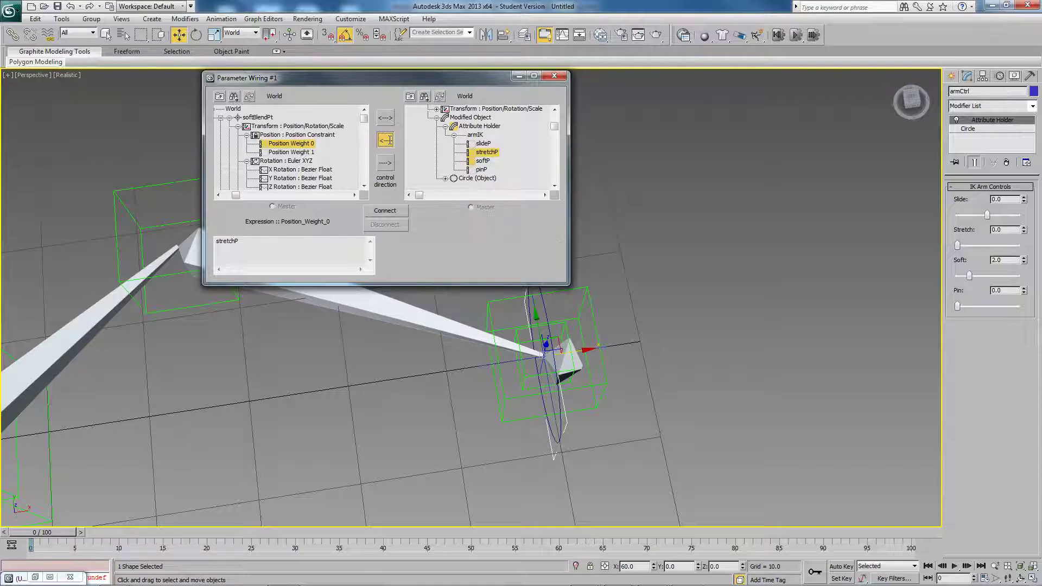
click(217, 241)
text(1 -)
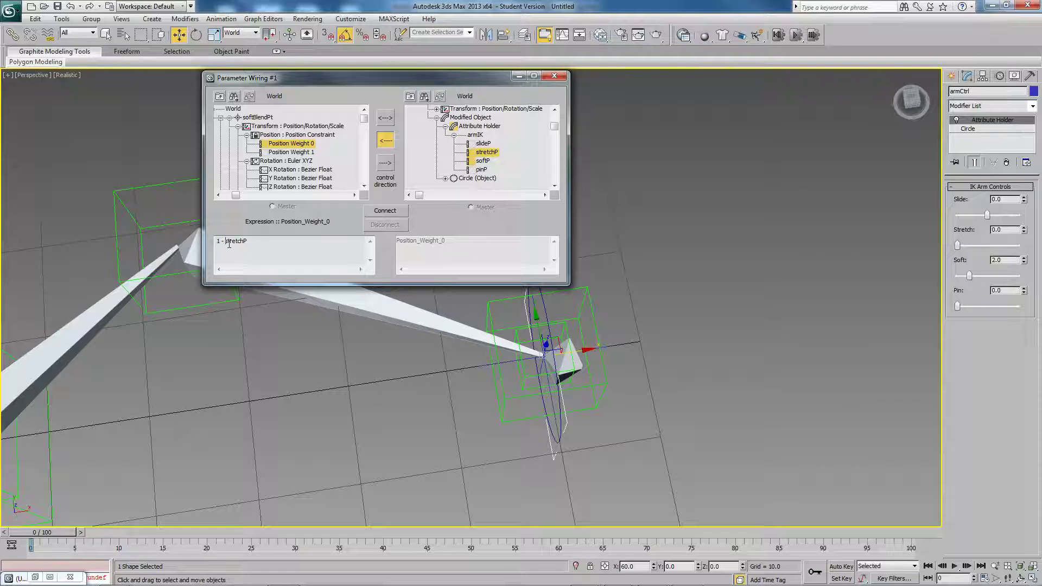
middle_drag(347, 296, 349, 316)
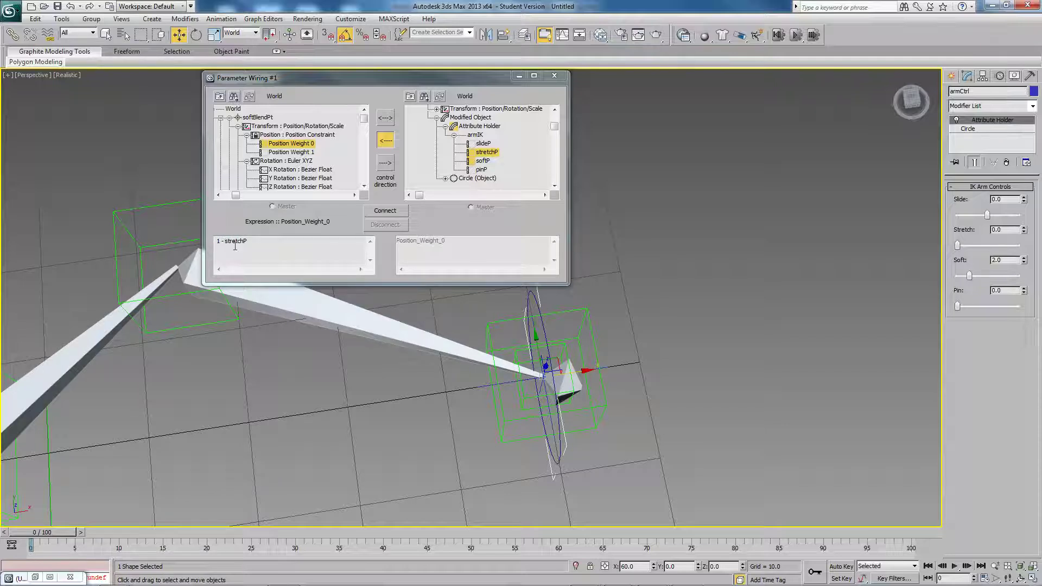
click(390, 212)
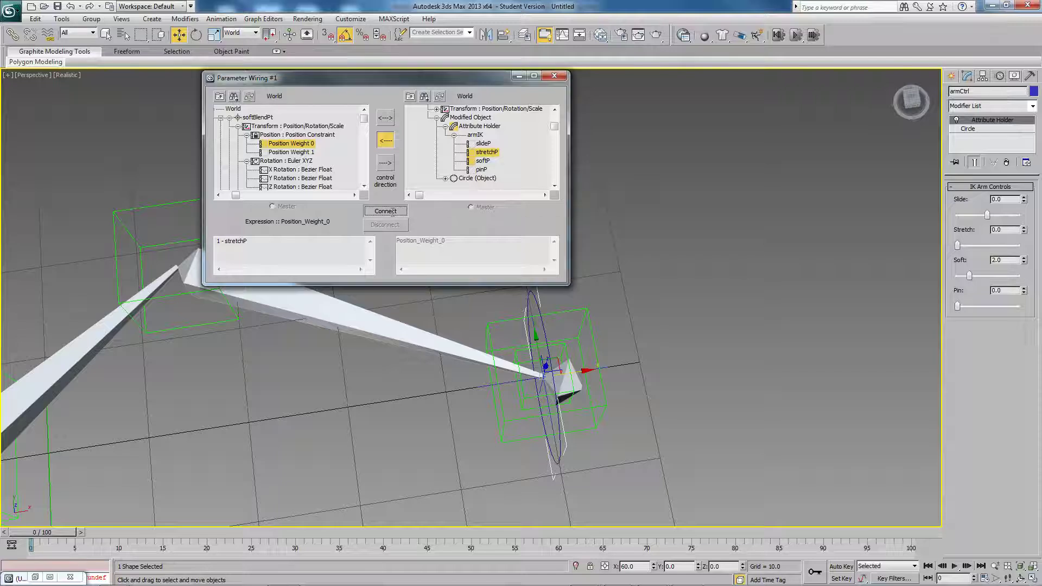
Wire armCtrl's stretchP one way to softBlendPt's Position Weight 1 with the expression stretchP, and close the wiring dialog.
click(291, 152)
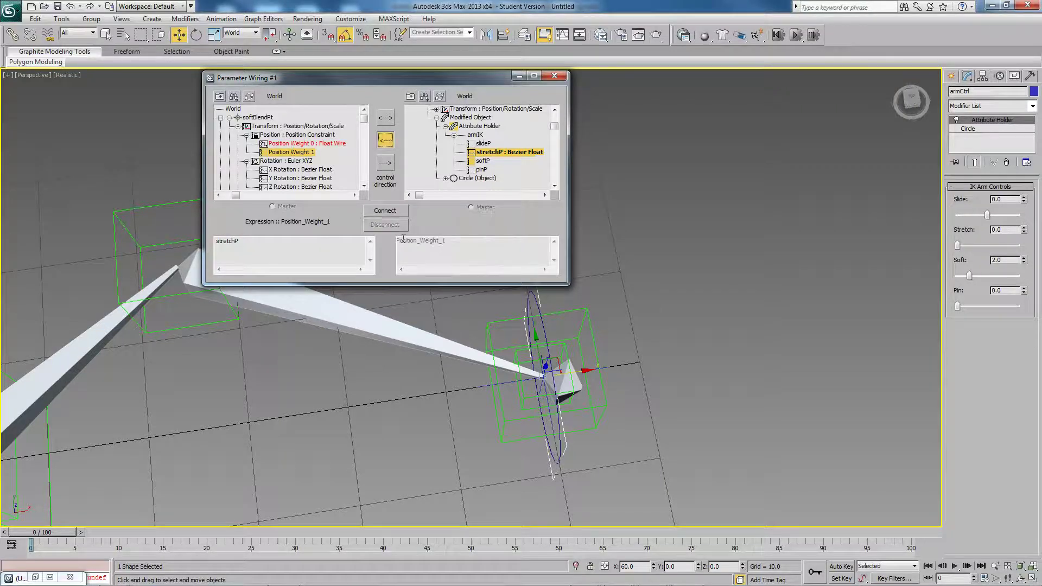
click(401, 211)
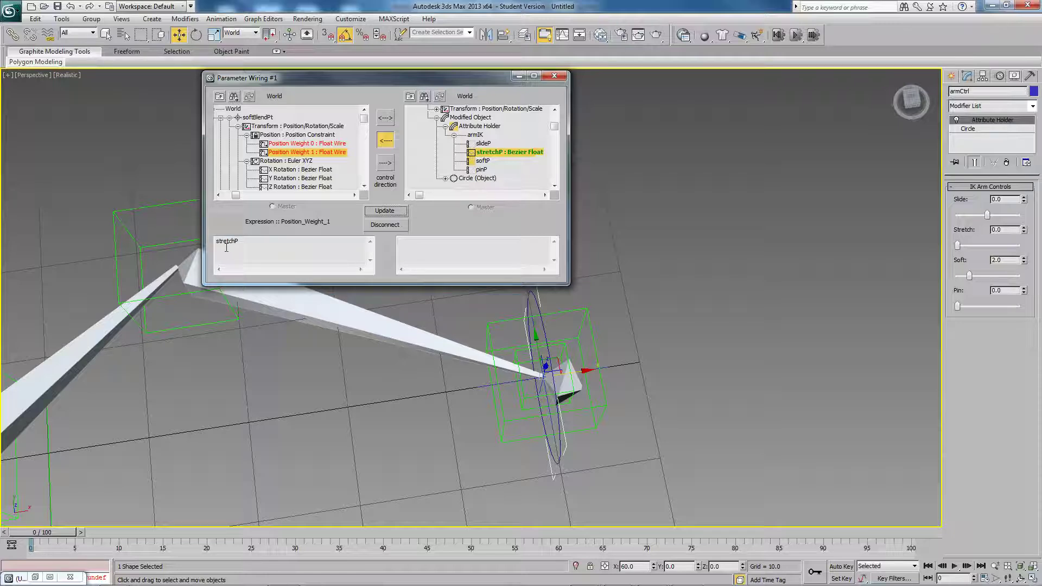
click(554, 75)
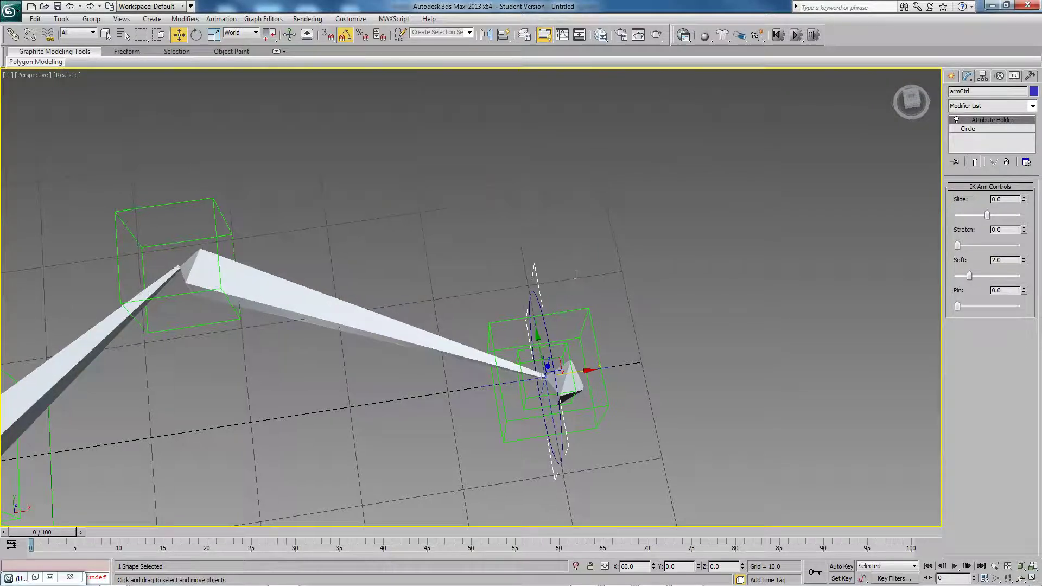
Test the rig by pulling armCtrl along X to about 86 with Stretch at 0, and snap it back to X 60.
drag(525, 346, 709, 320)
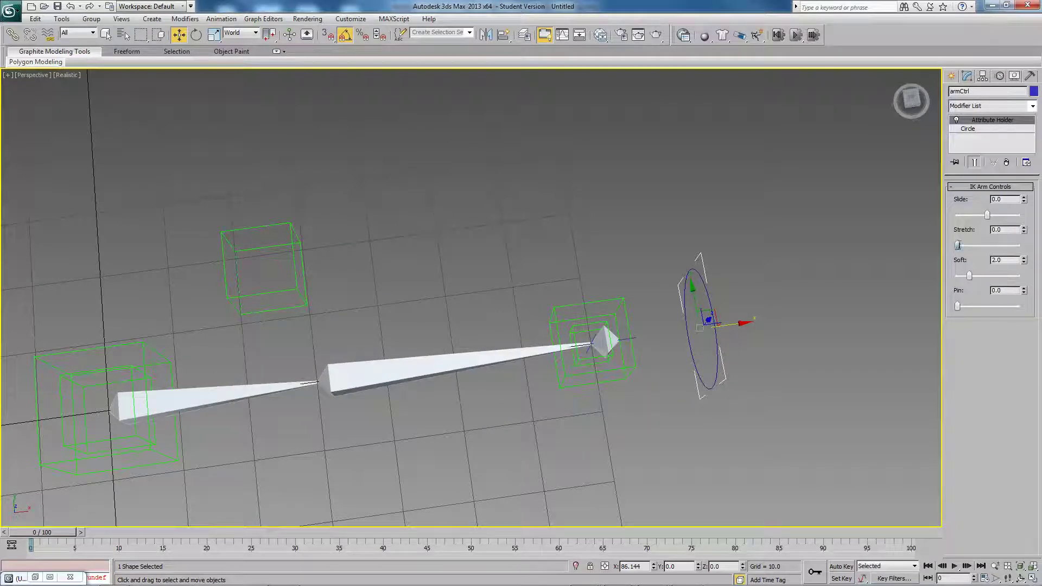
mouse_move(958, 245)
mouse_down()
mouse_move(993, 245)
mouse_move(957, 245)
mouse_up()
key(s)
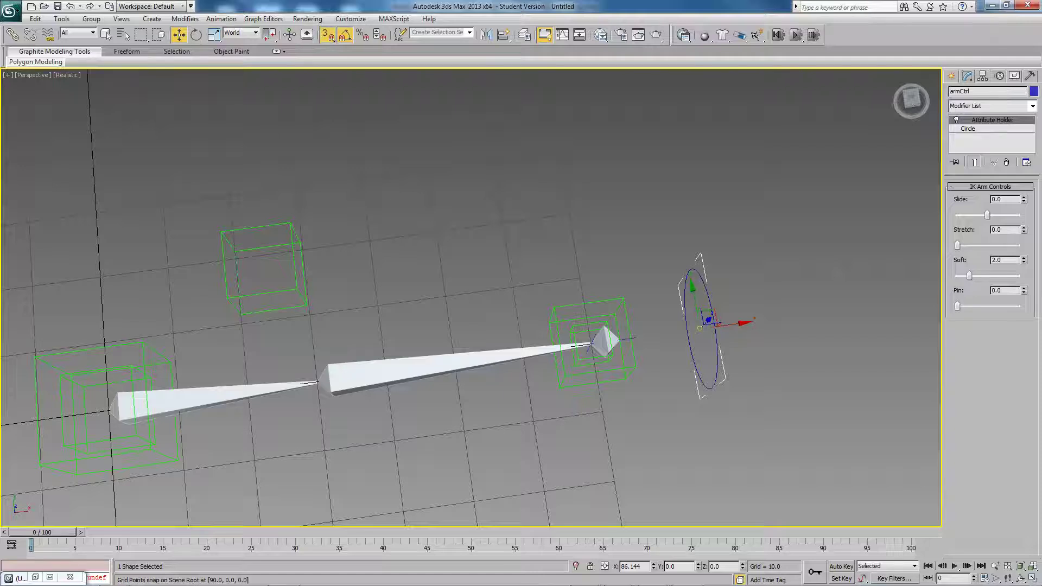
drag(708, 322, 523, 353)
key(s)
middle_drag(523, 353, 534, 336)
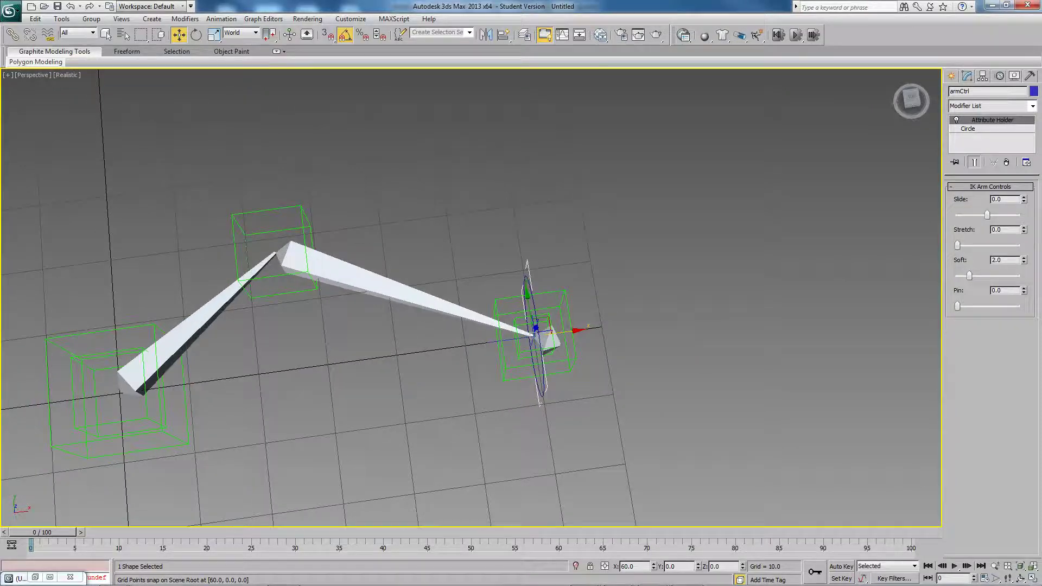
mouse_move(534, 332)
mouse_down()
mouse_move(565, 338)
mouse_move(663, 317)
mouse_move(611, 321)
mouse_move(679, 318)
mouse_move(542, 326)
mouse_up()
middle_drag(542, 327, 612, 298)
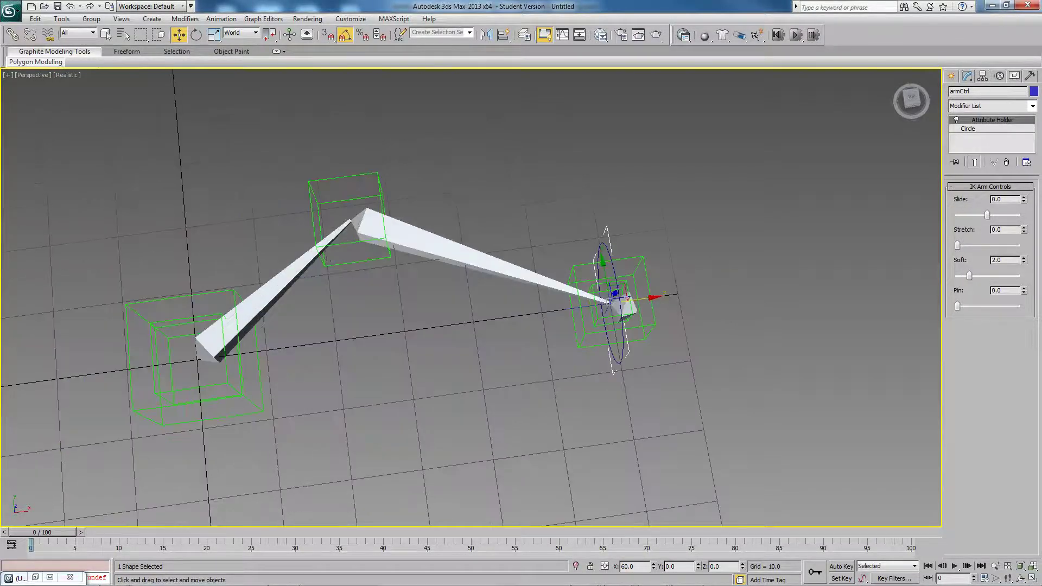
Pull armCtrl out along X to about 78 to straighten the arm, and view it in a maximized Top view.
drag(613, 298, 778, 266)
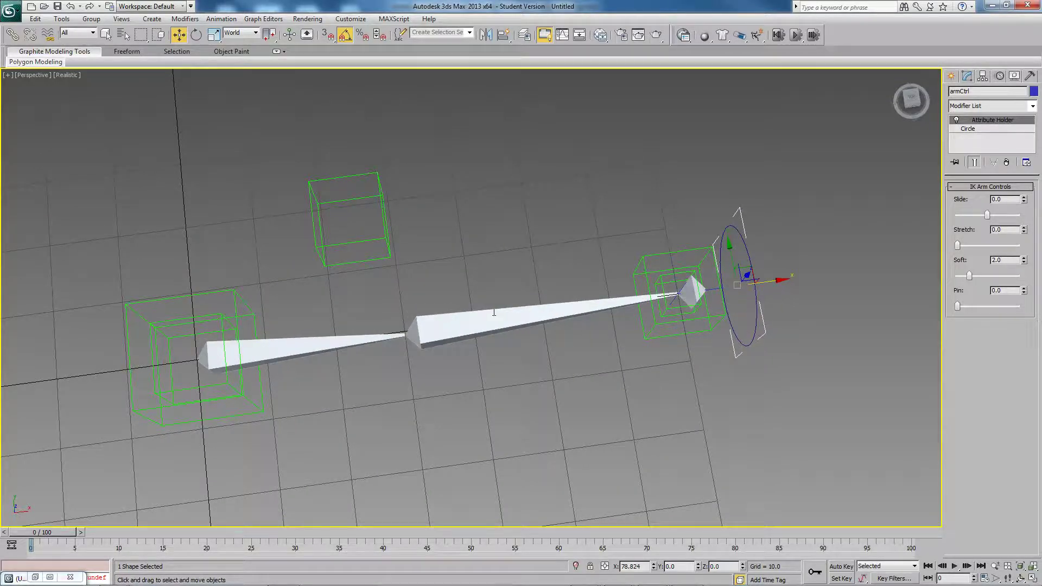
key(alt+w)
right_click(298, 236)
key(alt+w)
scroll(472, 298, up, 4)
middle_drag(443, 368, 537, 352)
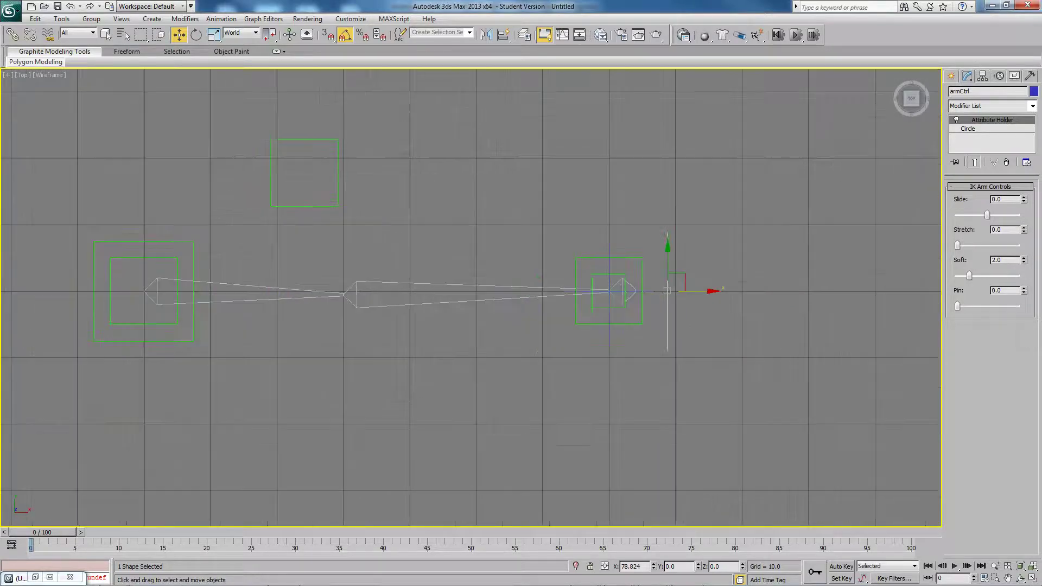
drag(668, 291, 663, 291)
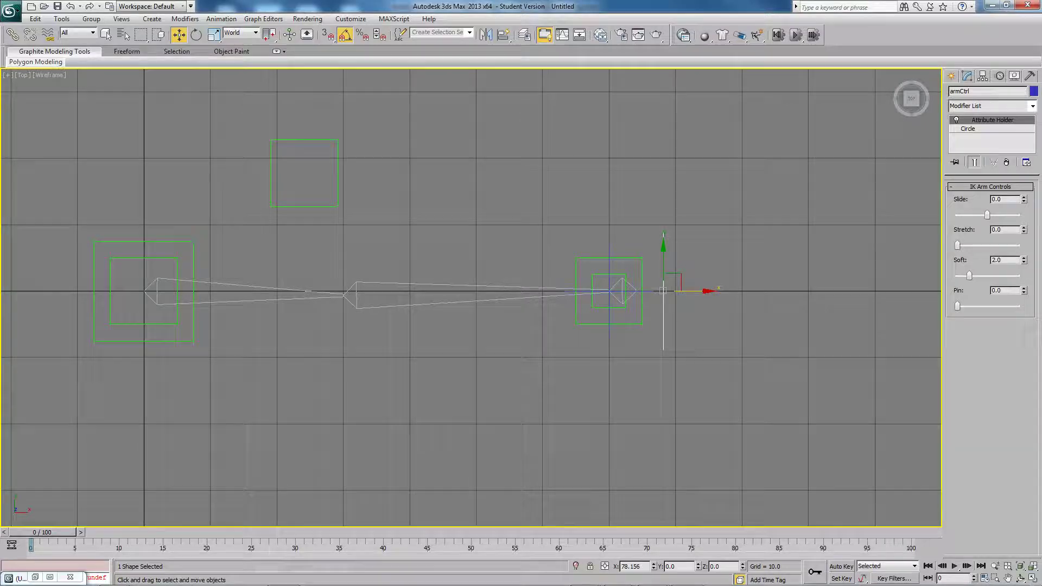
Select lowerArm and try raising its IK rotational joint's Z-axis preferred angle to -43.72, examining the elbow up close.
scroll(394, 291, up, 2)
click(380, 313)
middle_drag(380, 313, 406, 314)
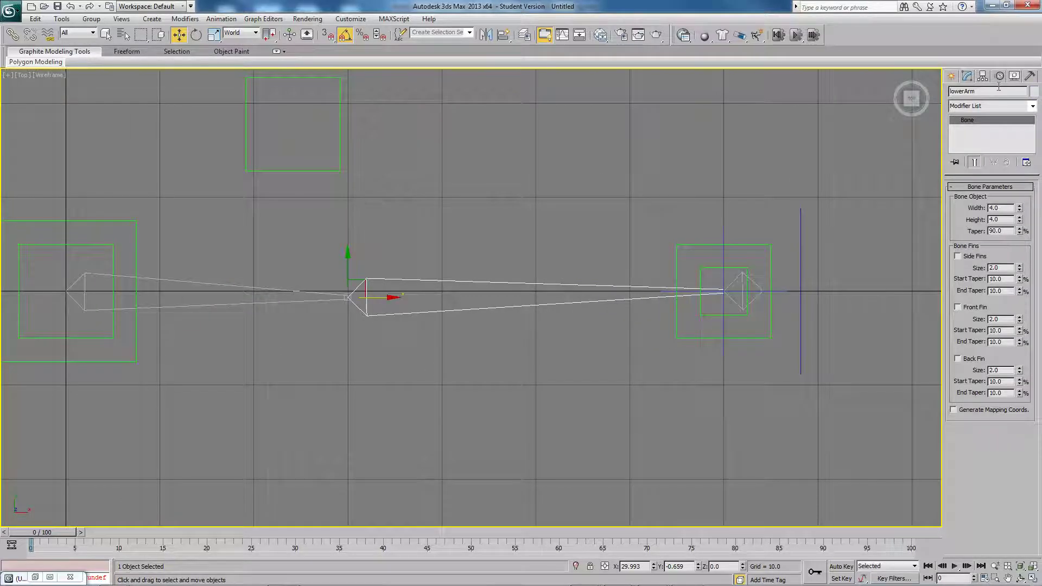
click(982, 76)
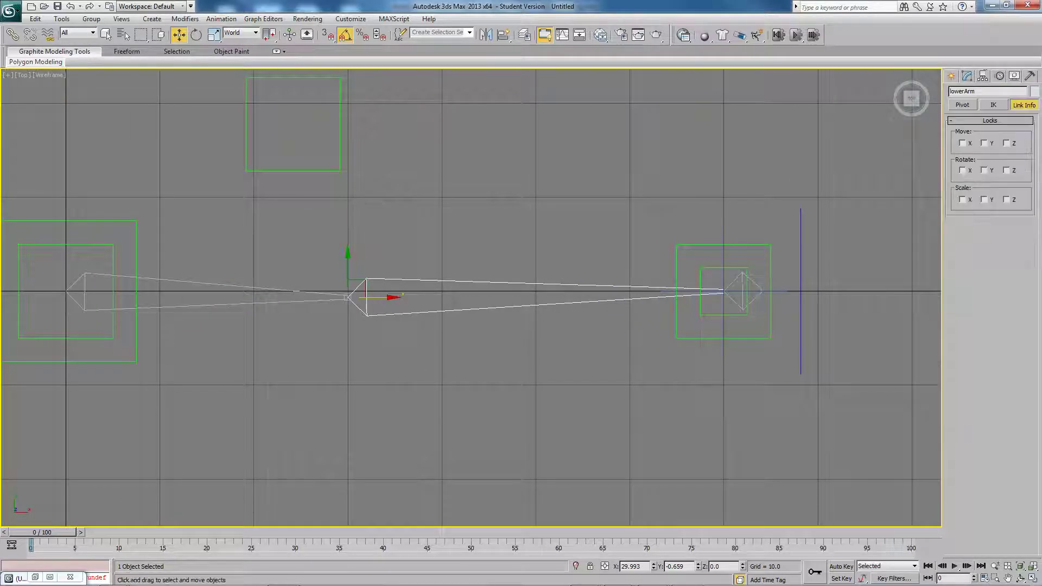
click(994, 105)
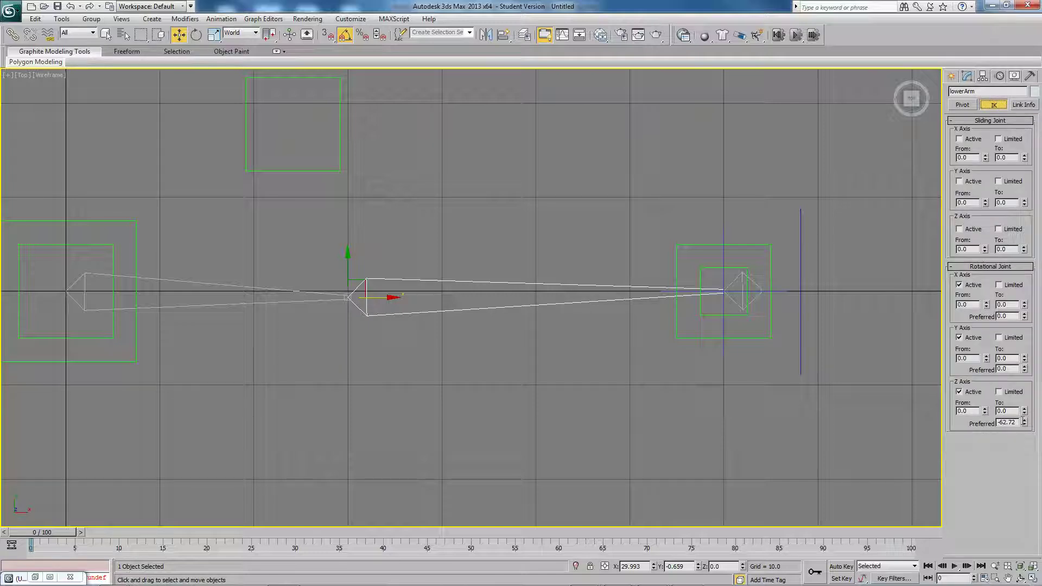
click(1025, 421)
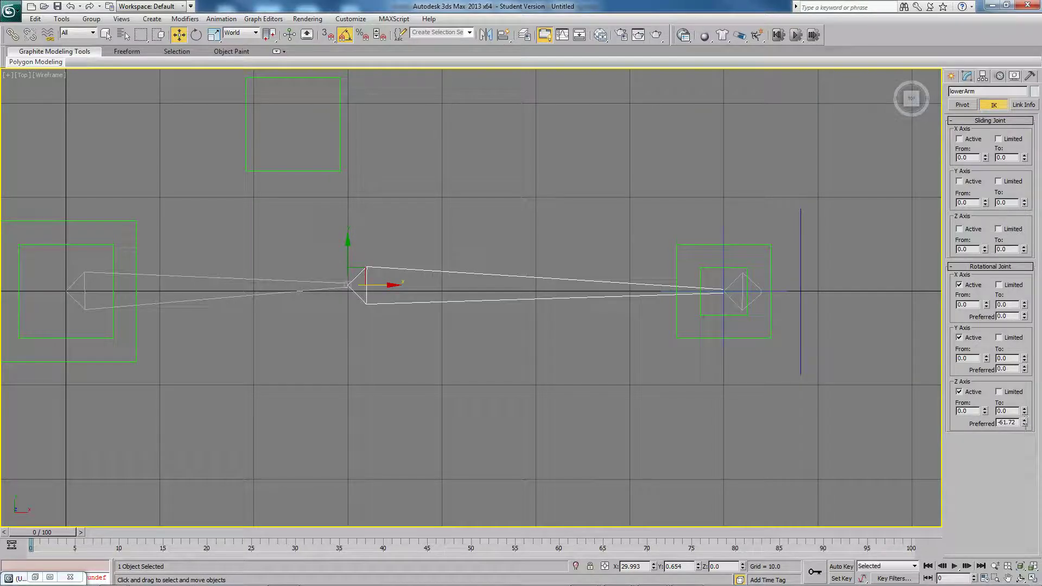
drag(1025, 423, 1021, 410)
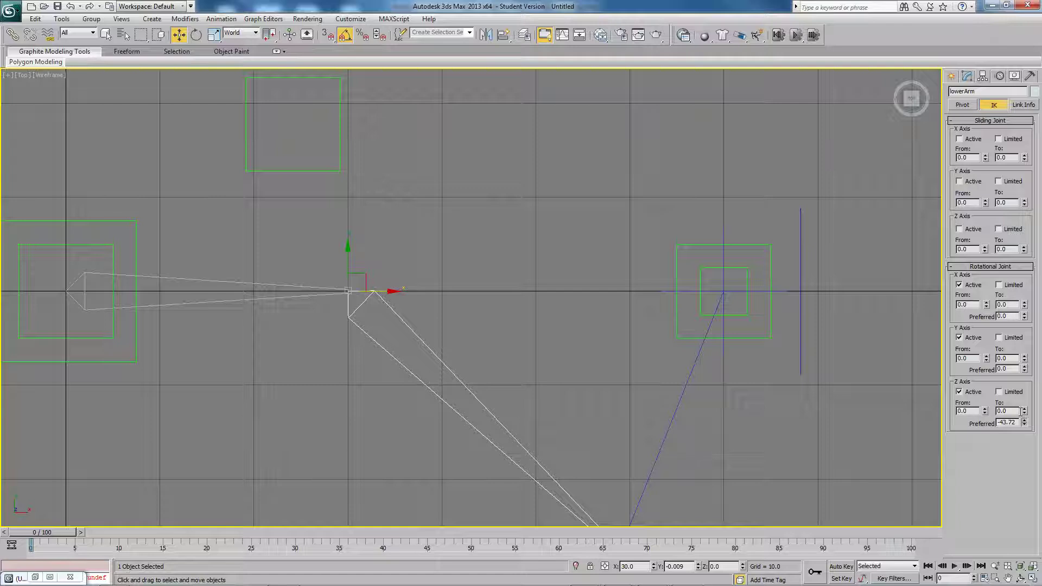
scroll(324, 323, up, 6)
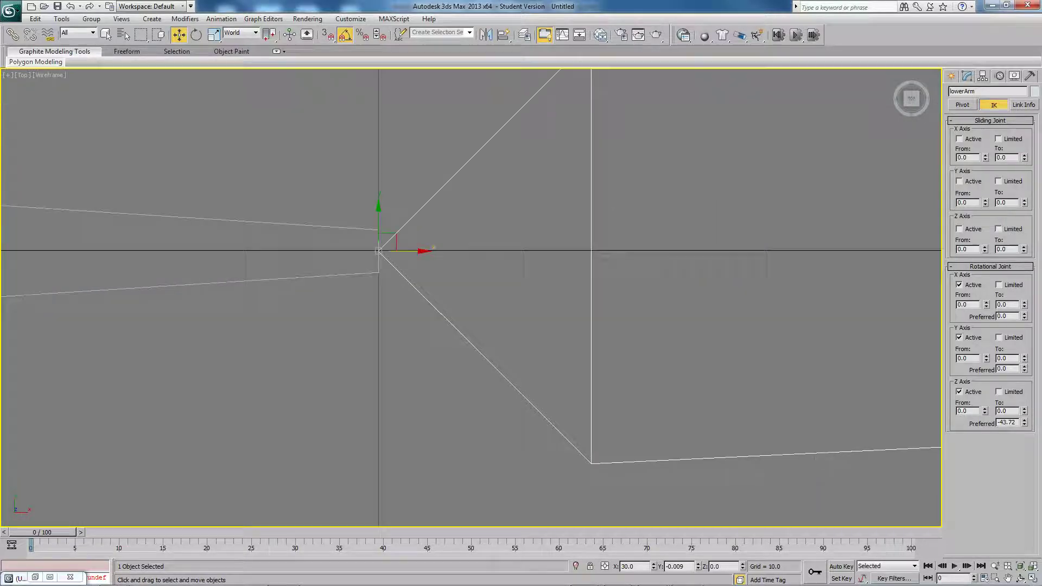
scroll(362, 248, up, 5)
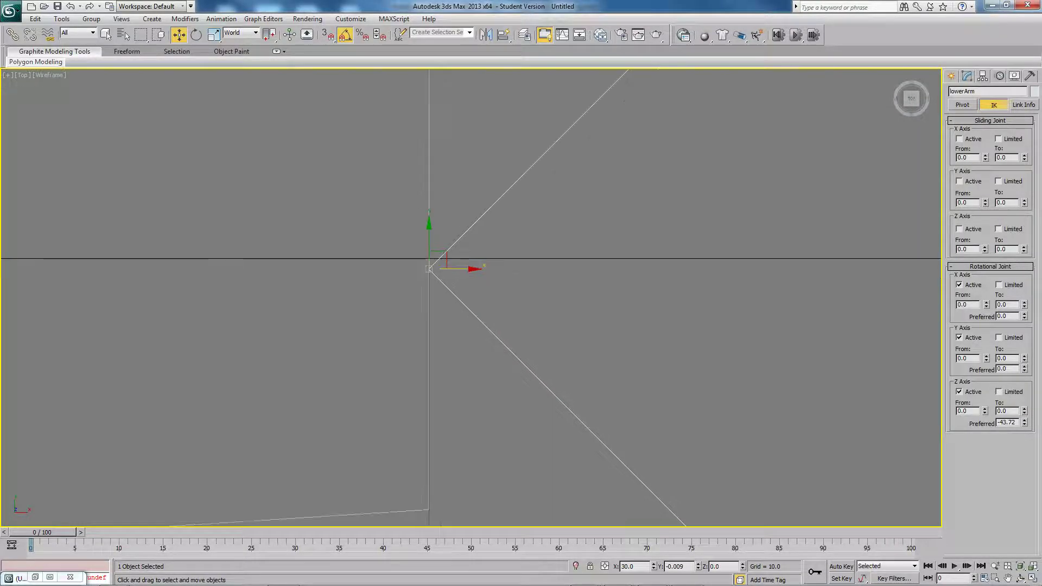
Set lowerArm's Z-axis preferred angle to -5.0.
mouse_move(1025, 421)
mouse_down()
mouse_move(1015, 379)
mouse_move(1015, 426)
mouse_move(1005, 422)
mouse_up()
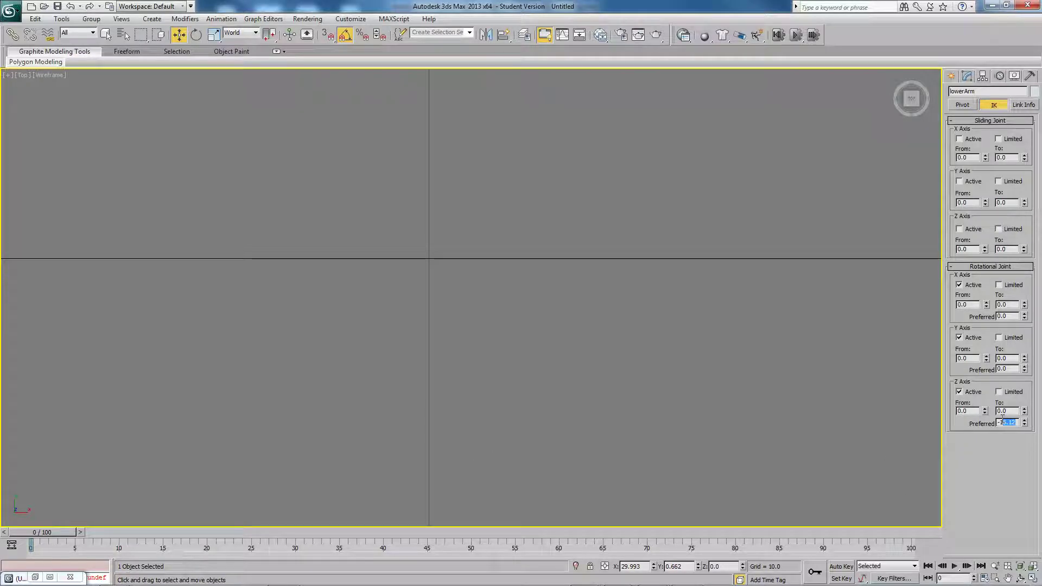
key(BackSpace)
key(BackSpace)
key(Return)
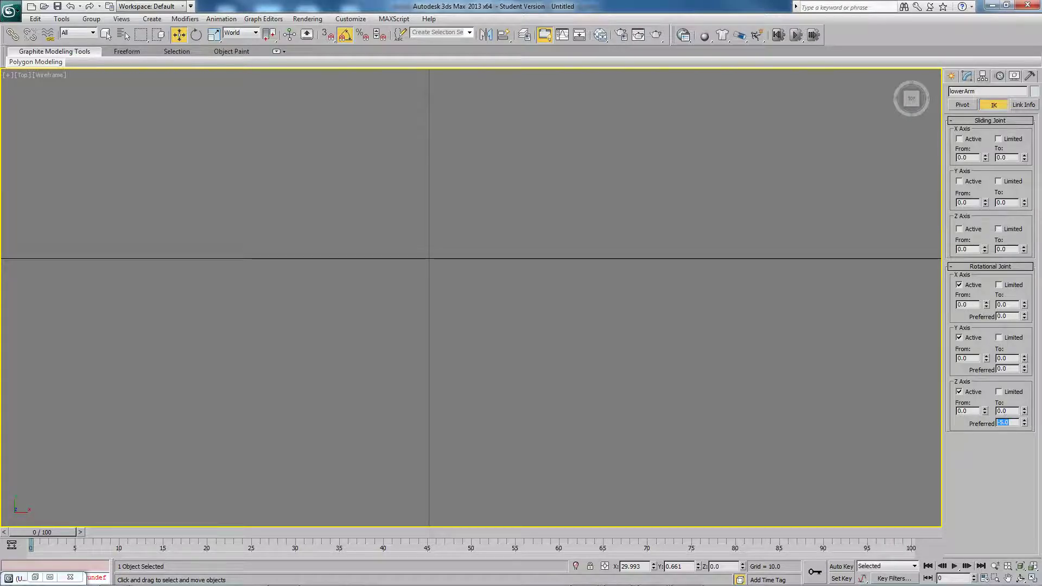
Select armCtrl and reset its Soft parameter to 0.
scroll(470, 297, down, 9)
middle_drag(470, 297, 354, 309)
scroll(471, 297, down, 6)
scroll(471, 298, up, 2)
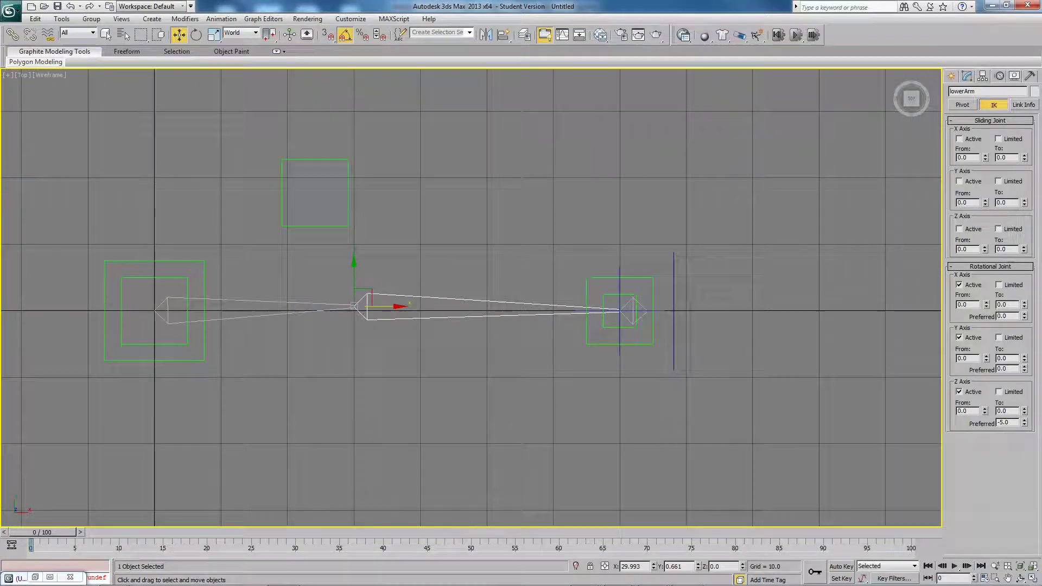
click(674, 287)
click(967, 76)
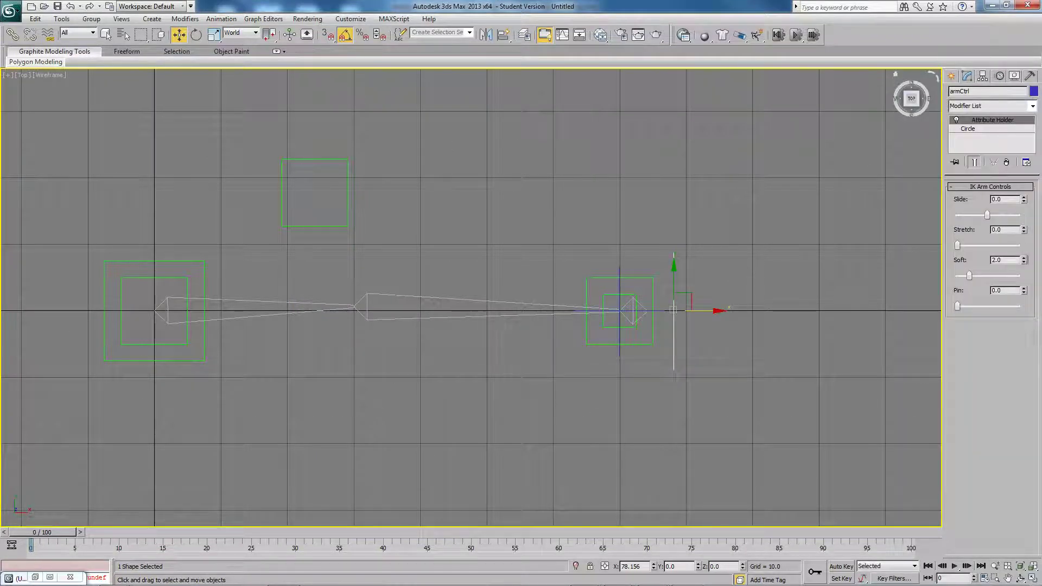
right_click(1024, 260)
Examine lowerArm's pivot at the elbow up close in the Top view to check how straight the arm is.
scroll(218, 332, up, 6)
scroll(493, 299, up, 3)
middle_drag(782, 247, 625, 309)
click(555, 296)
scroll(472, 298, up, 5)
scroll(471, 297, up, 2)
scroll(548, 320, up, 3)
middle_drag(461, 275, 531, 337)
scroll(521, 320, up, 3)
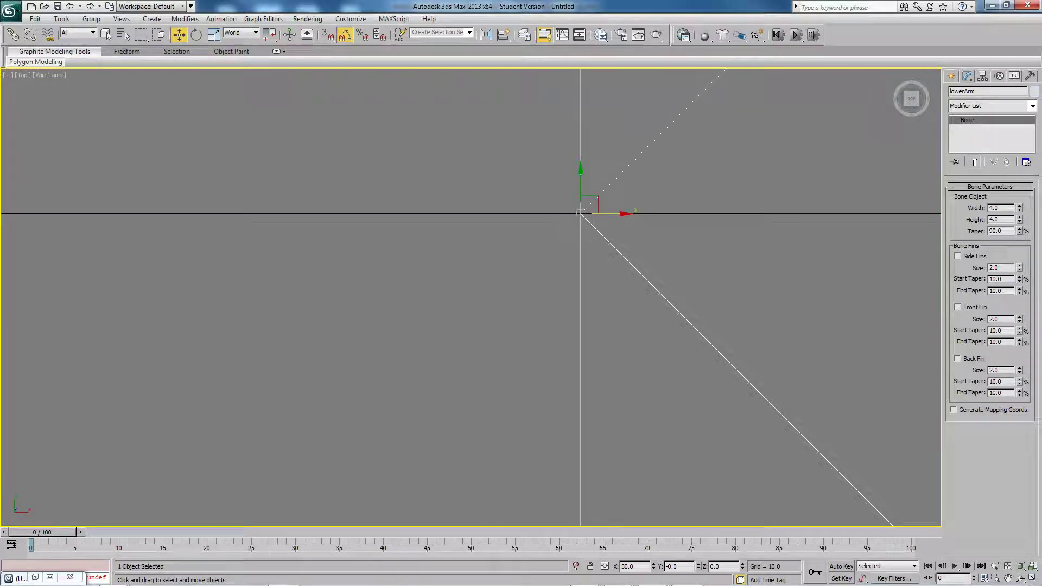
middle_drag(582, 214, 444, 291)
scroll(471, 298, down, 8)
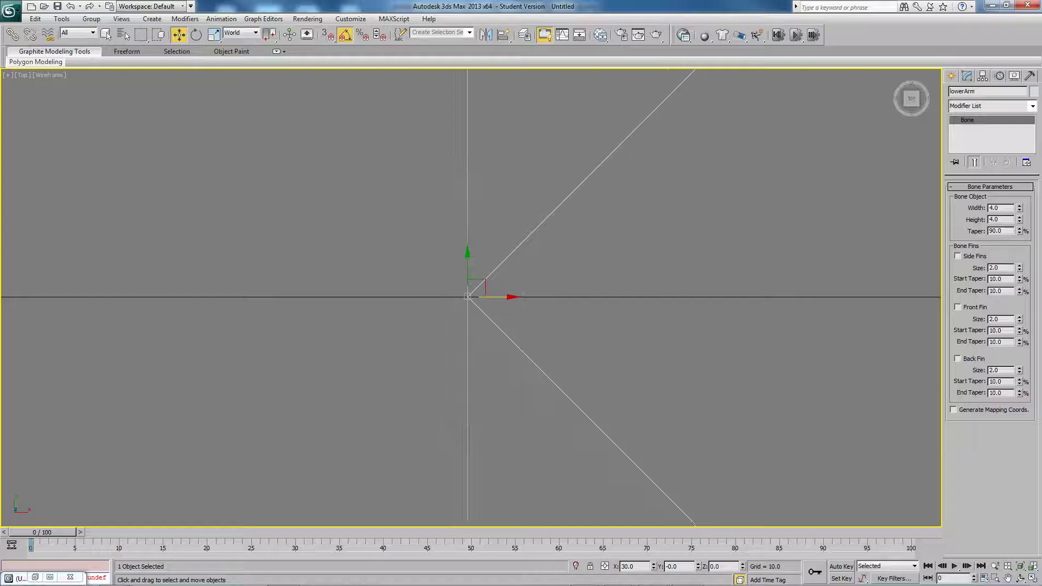
scroll(543, 293, down, 4)
scroll(600, 297, up, 2)
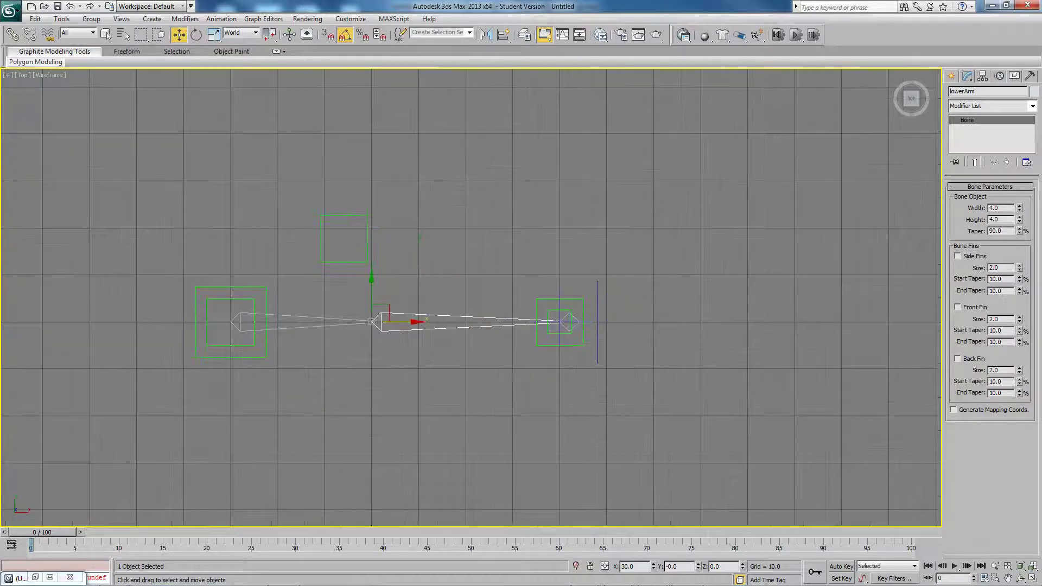
Return to the maximized Perspective view and set armCtrl's Soft parameter to 2.
key(alt+w)
right_click(646, 380)
key(alt+w)
click(777, 250)
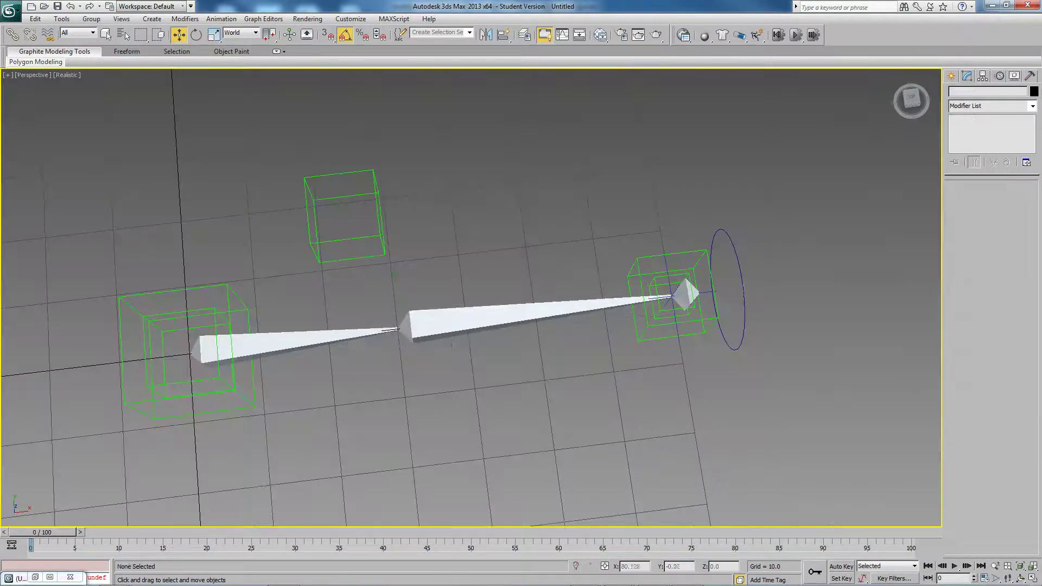
click(740, 262)
click(979, 260)
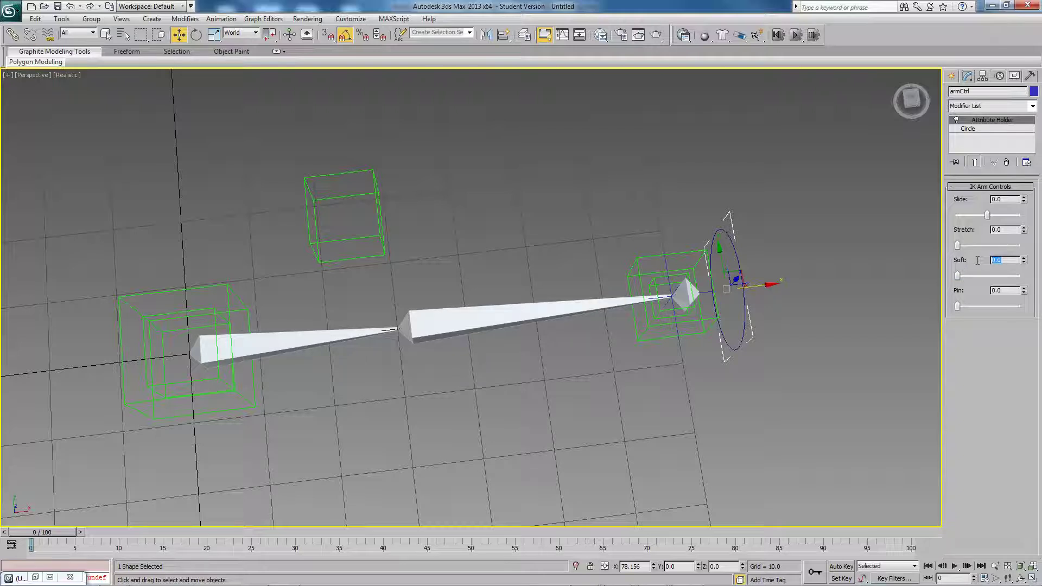
text(2)
key(Return)
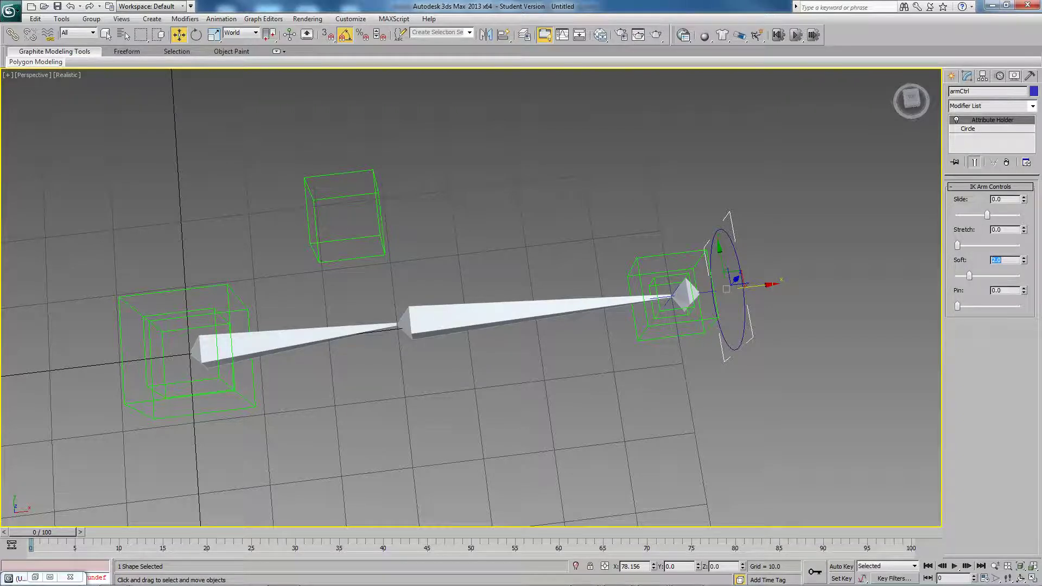
Move armCtrl back along the X axis to X 60 to bend the arm.
drag(747, 285, 603, 304)
middle_drag(603, 303, 671, 281)
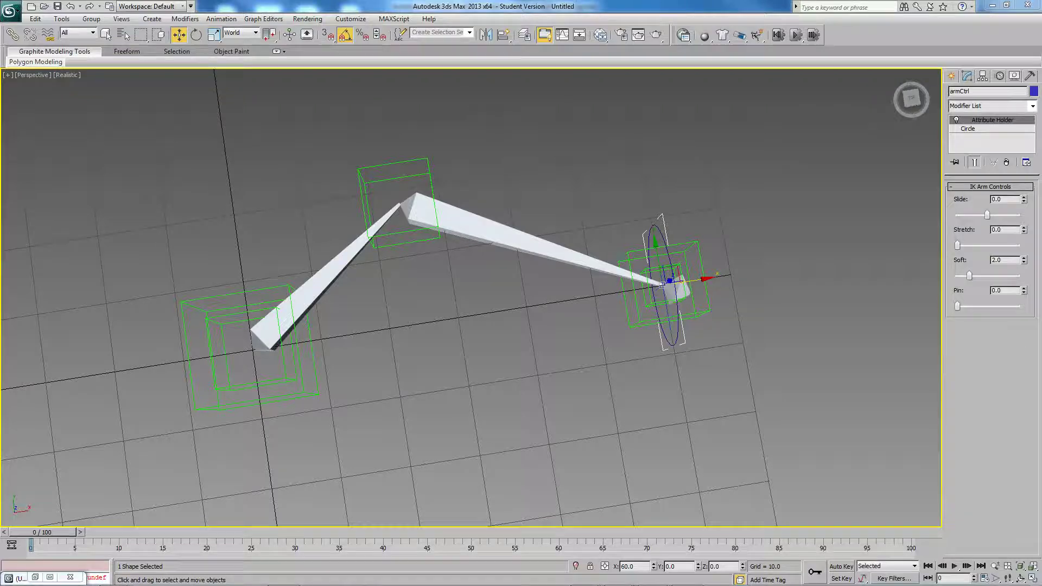
alt+middle_drag(663, 285, 652, 331)
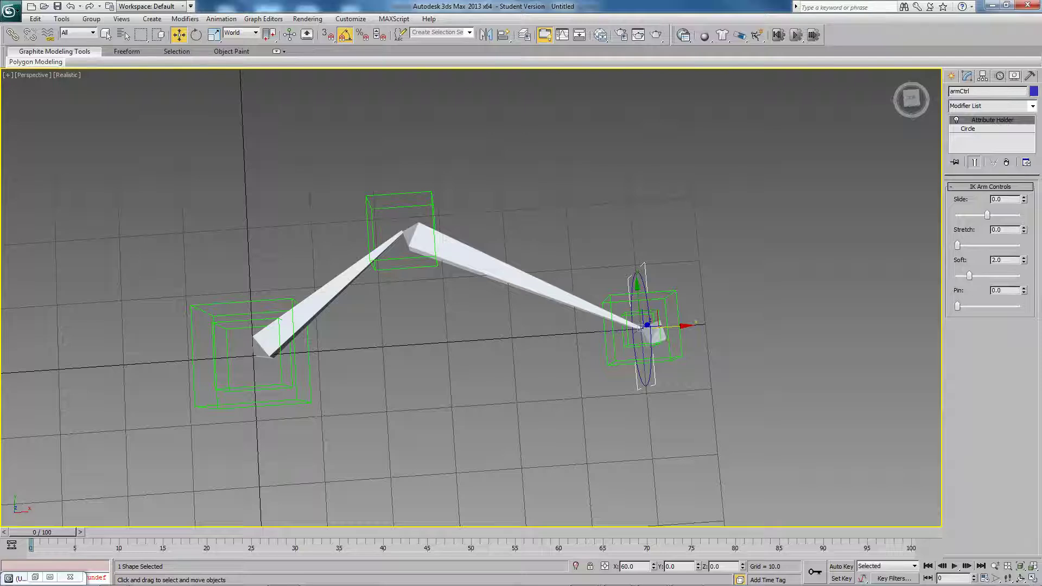
Assign a script controller to lowerArm's X Position track under its FK Sub-Control, keeping the script dialog open clear of the arm.
click(506, 266)
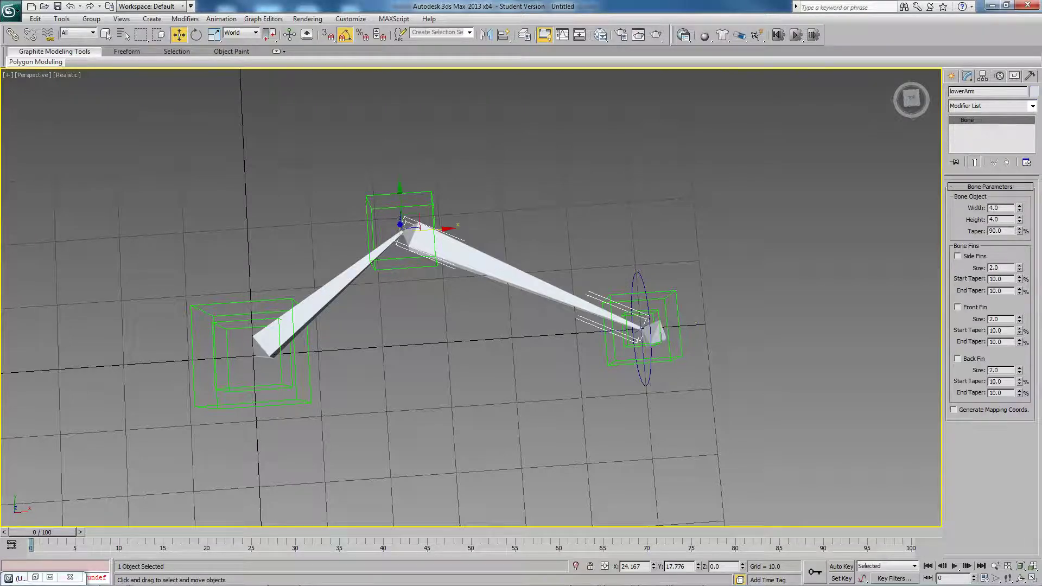
click(657, 336)
middle_drag(537, 272, 497, 294)
click(489, 306)
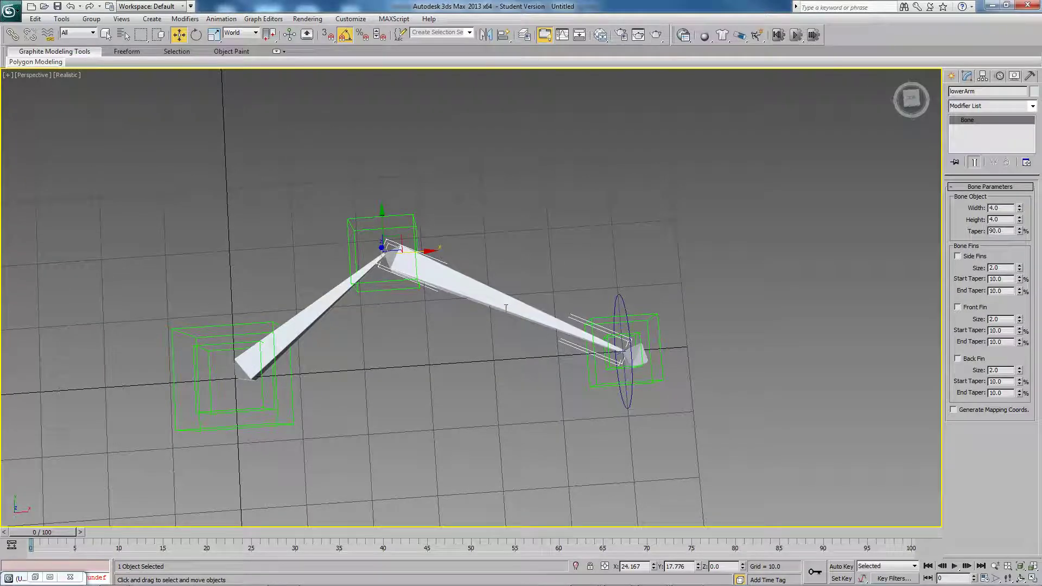
click(999, 76)
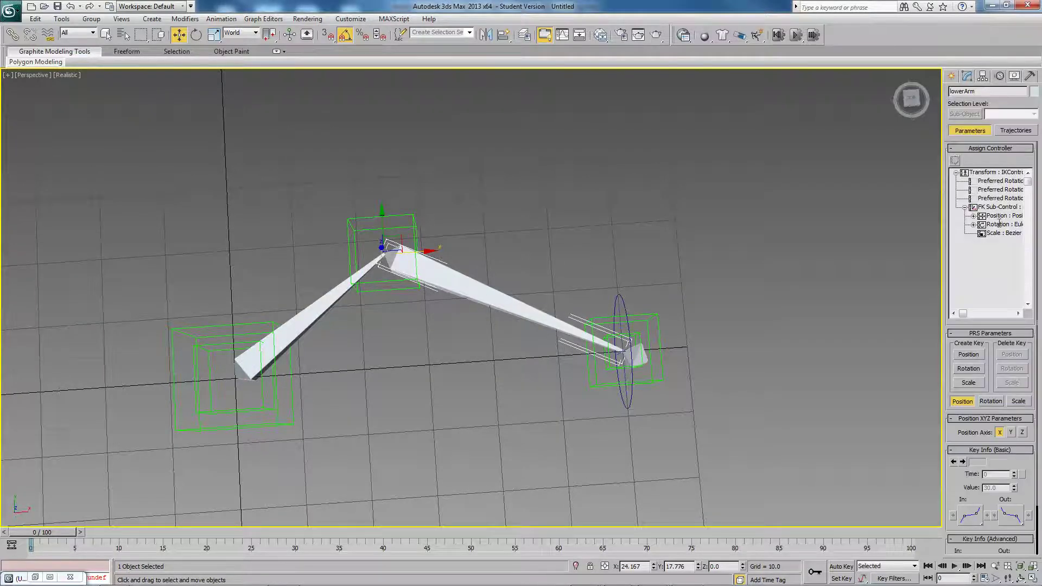
click(974, 216)
click(1005, 224)
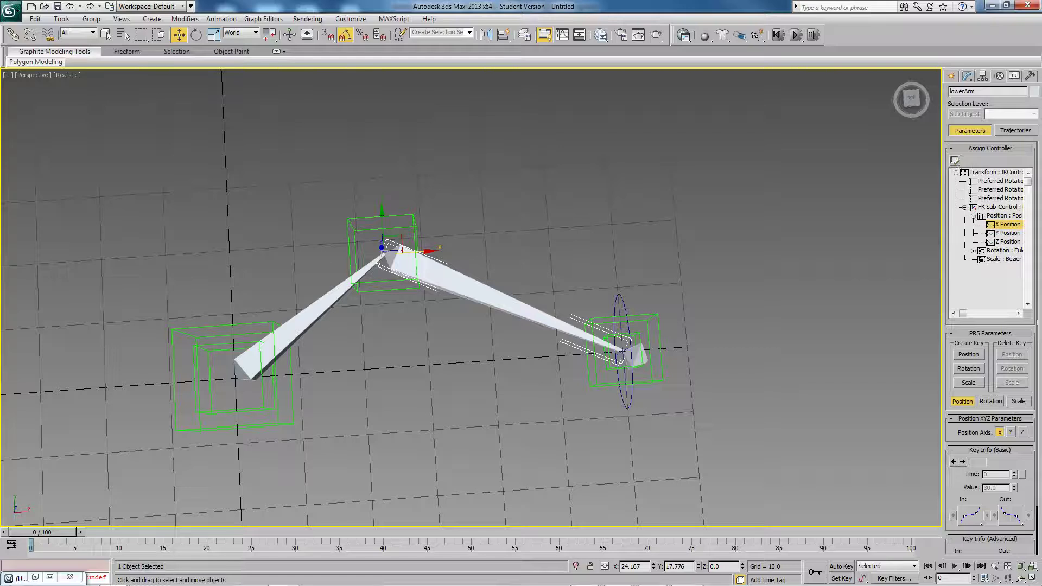
click(955, 160)
click(478, 269)
click(531, 388)
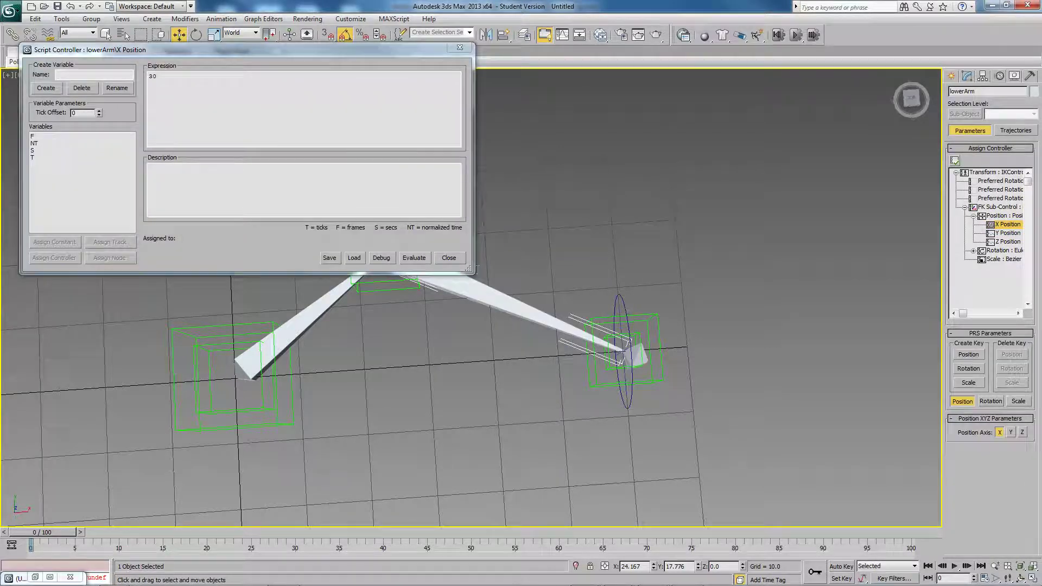
drag(296, 51, 316, 37)
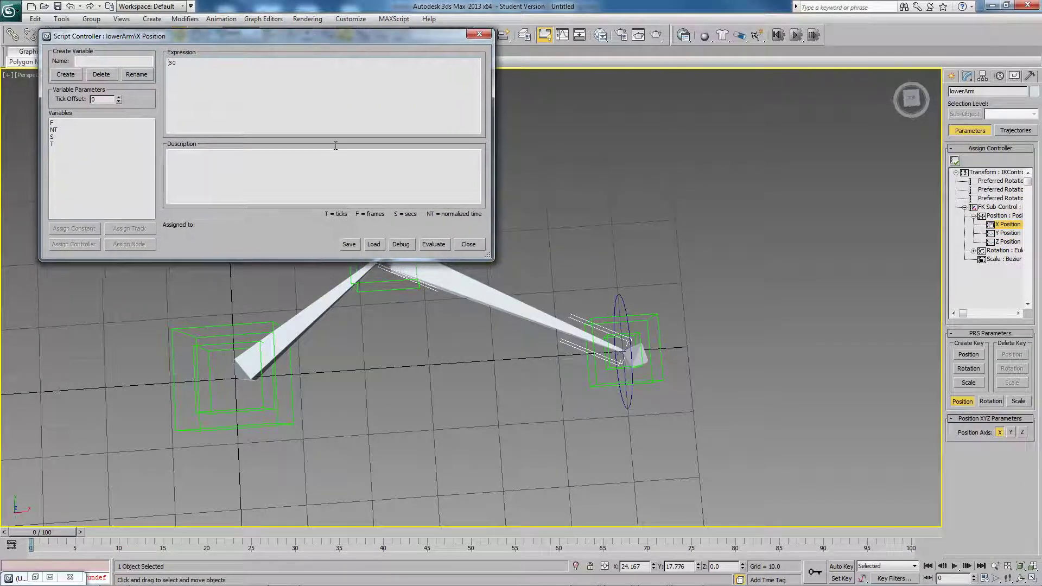
Clear lowerArm's X Position script expression and create the variables boneLen and chainLen.
middle_drag(336, 293, 341, 301)
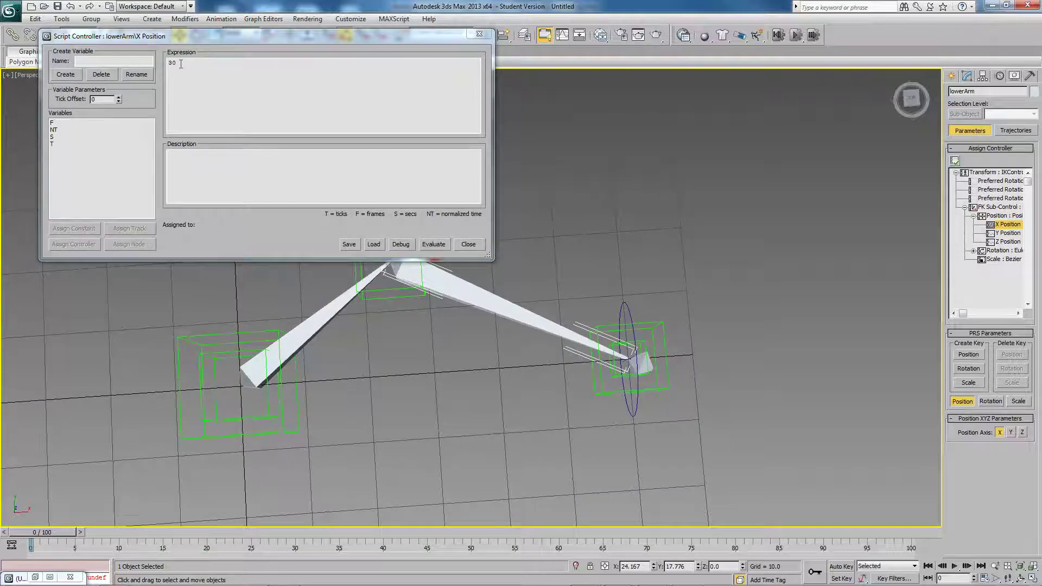
drag(201, 62, 166, 62)
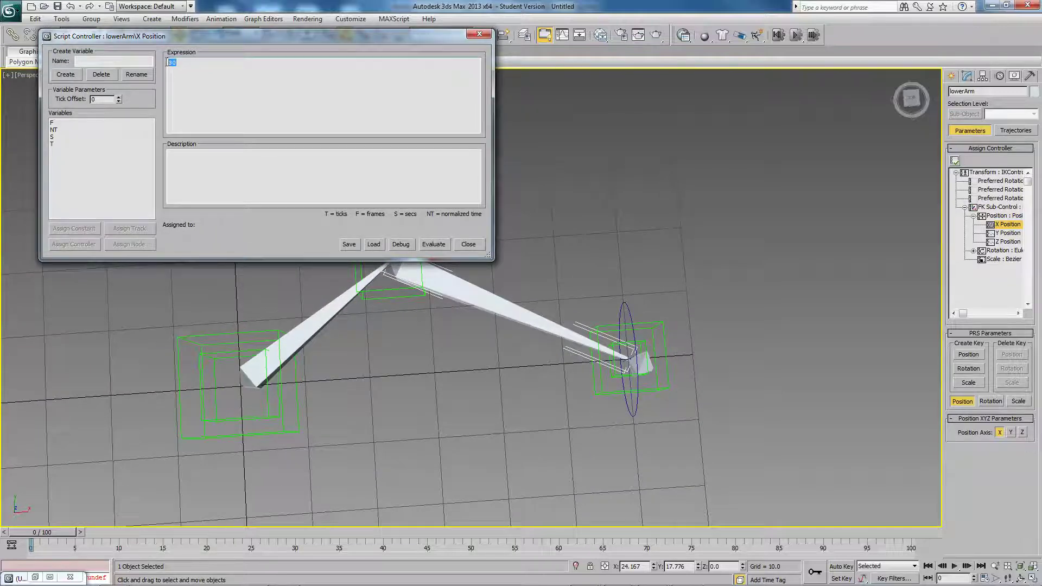
key(BackSpace)
click(112, 62)
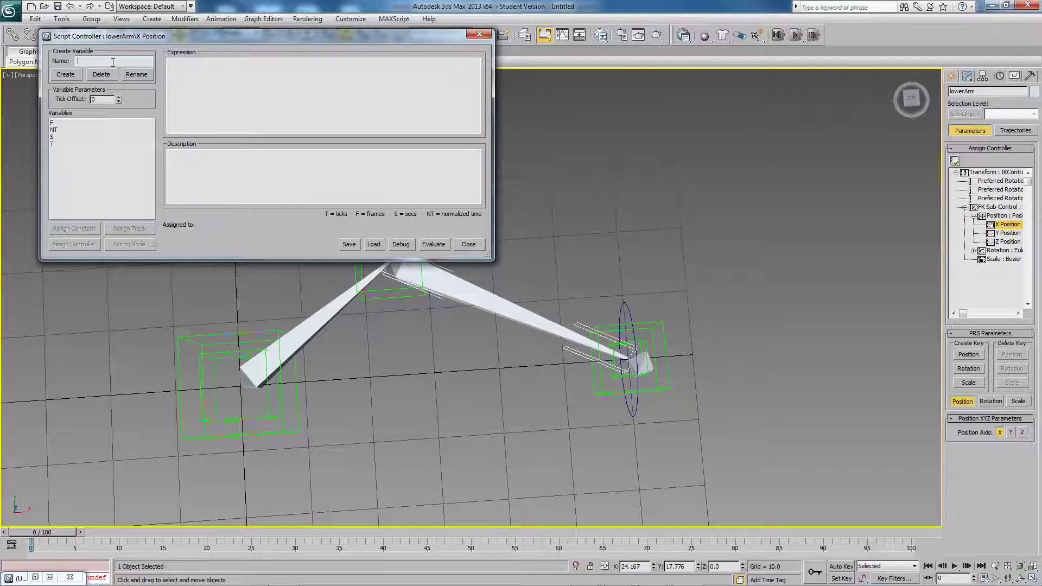
text(boneLen)
click(65, 74)
double_click(77, 63)
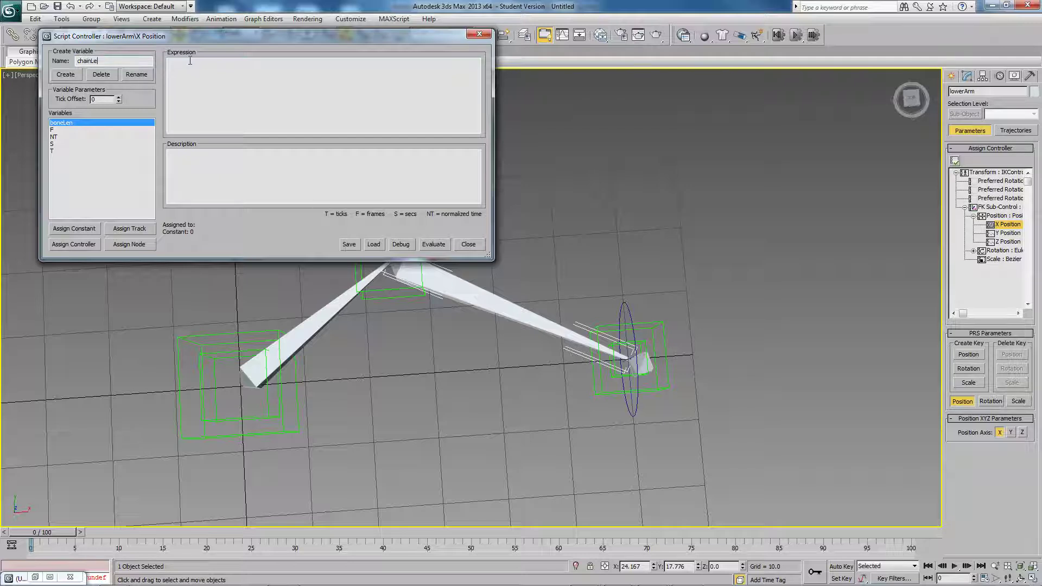
click(65, 74)
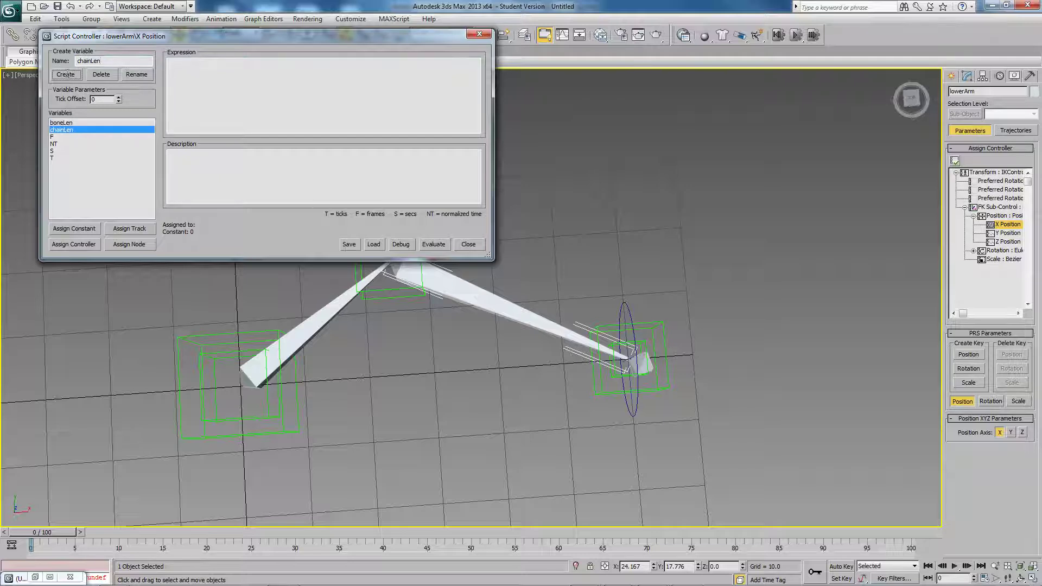
Add the variables elbowPt and pinP to lowerArm's X Position script controller.
drag(106, 60, 90, 62)
click(66, 75)
drag(103, 61, 84, 61)
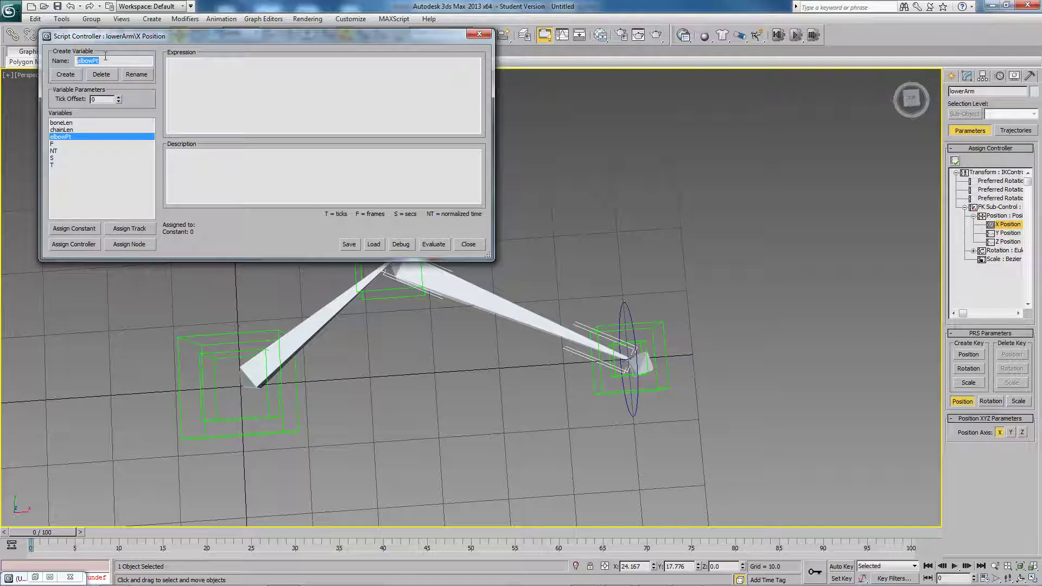
text(pinP)
click(66, 75)
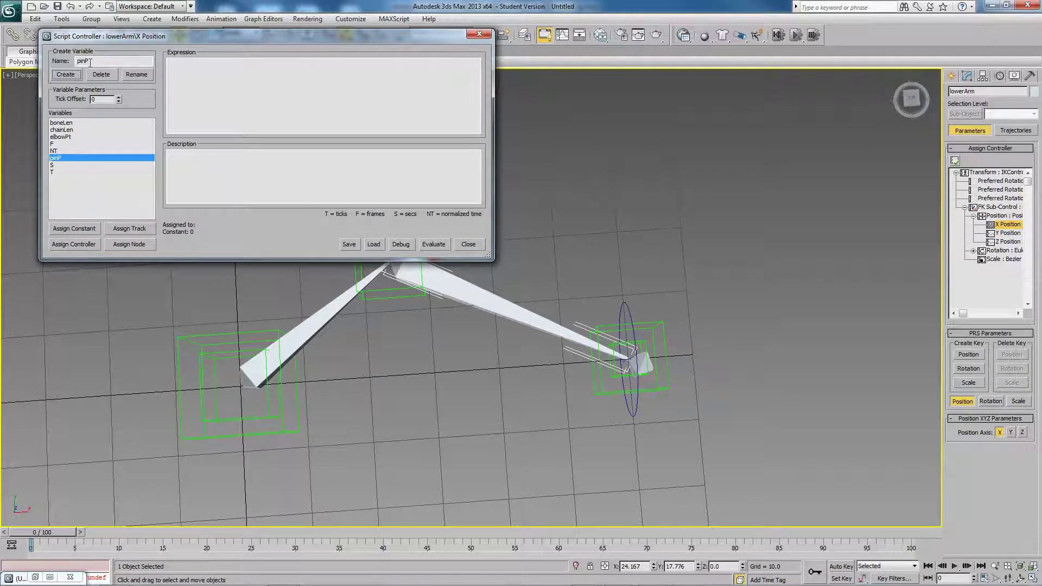
Add the variables rootScale and slideP to the script controller.
drag(89, 63, 77, 63)
text(rootScale)
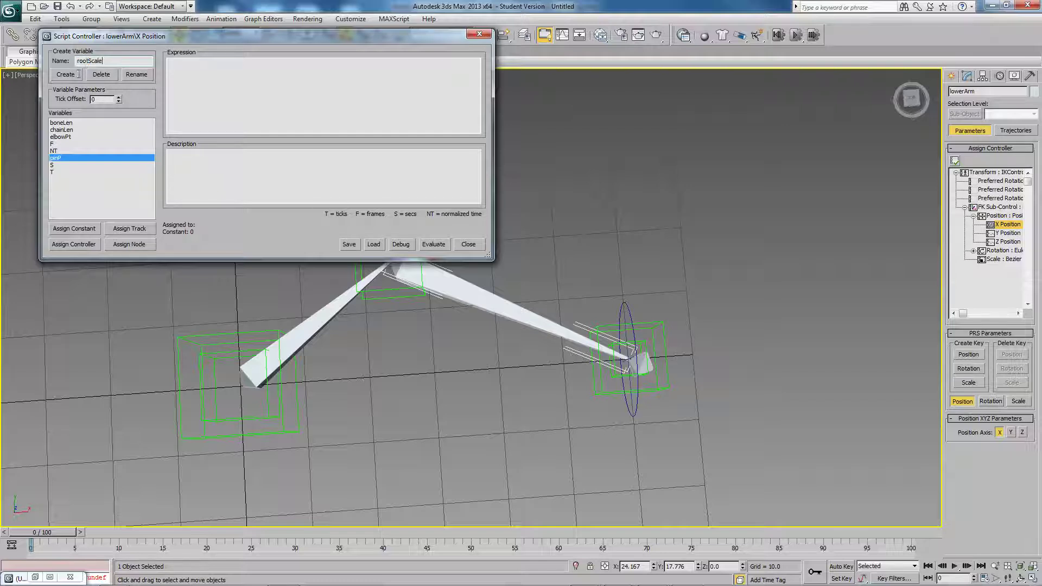
click(78, 74)
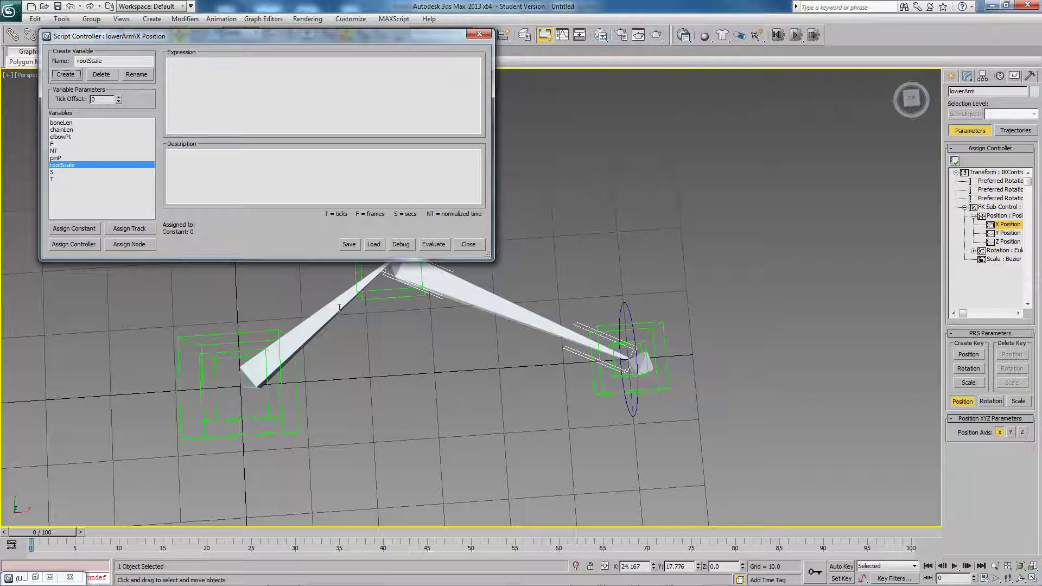
double_click(112, 61)
text(slideP)
click(66, 74)
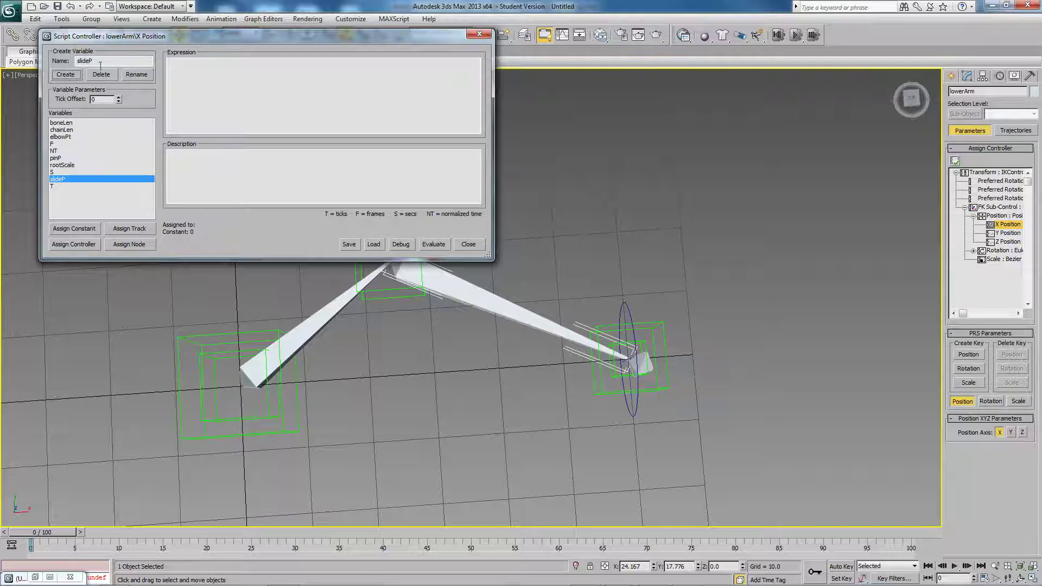
Add the variables softBlendPt and softP to the script controller.
double_click(76, 61)
text(softBlendPt)
click(71, 77)
double_click(81, 62)
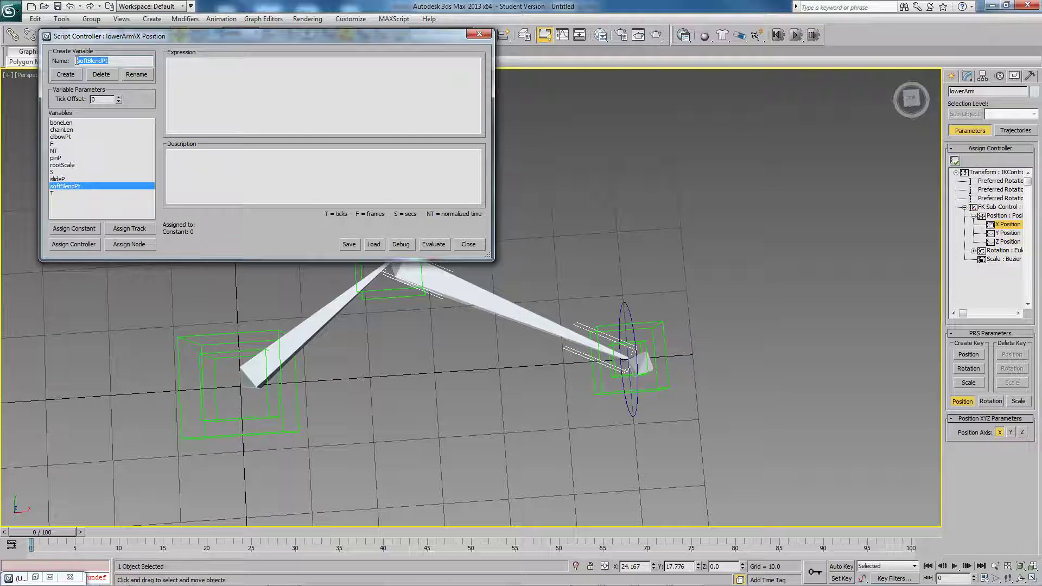
text(softP)
click(79, 74)
Add the variables stretchP, upperArmPt and wristPt to the script controller.
double_click(75, 60)
text(st)
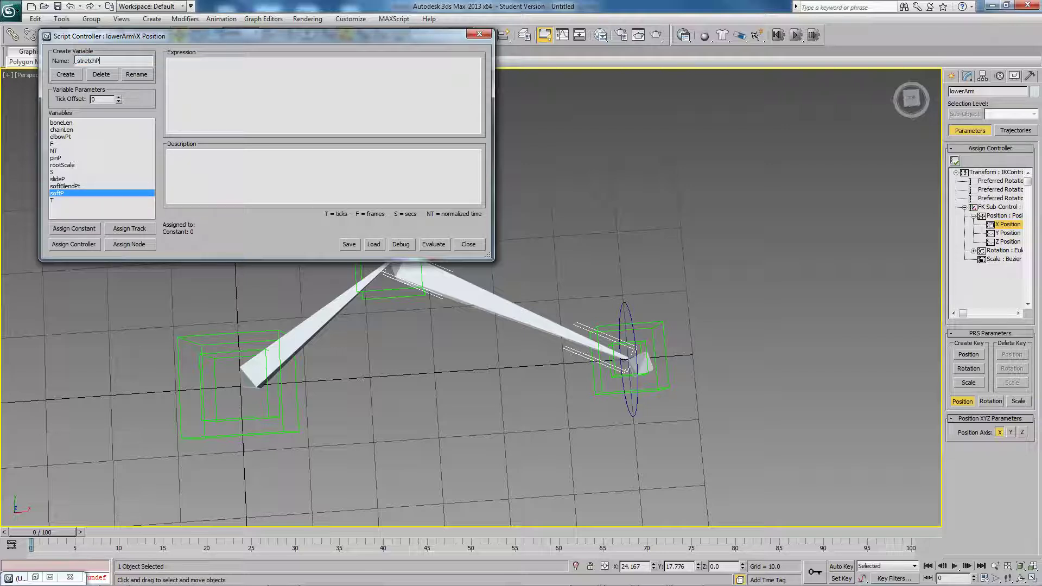
text(retchP)
click(65, 75)
double_click(75, 61)
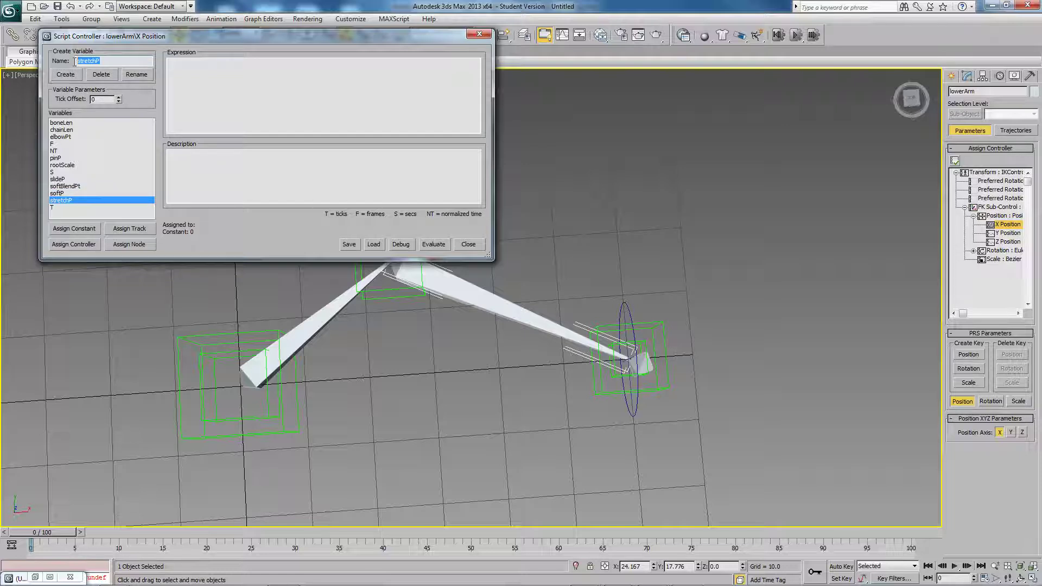
text(upperArmPt)
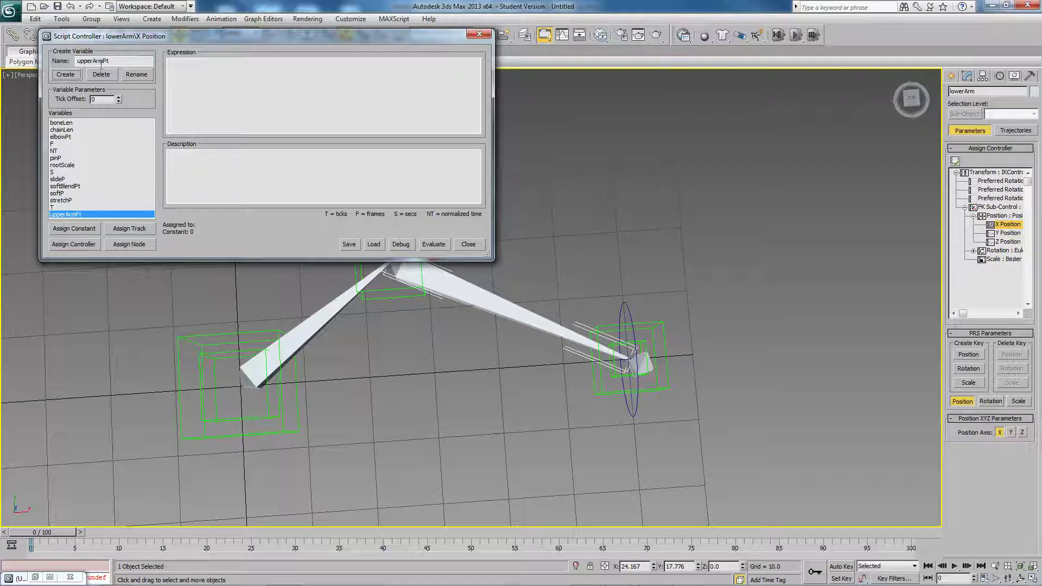
click(66, 75)
double_click(75, 61)
text(wristPt)
click(66, 74)
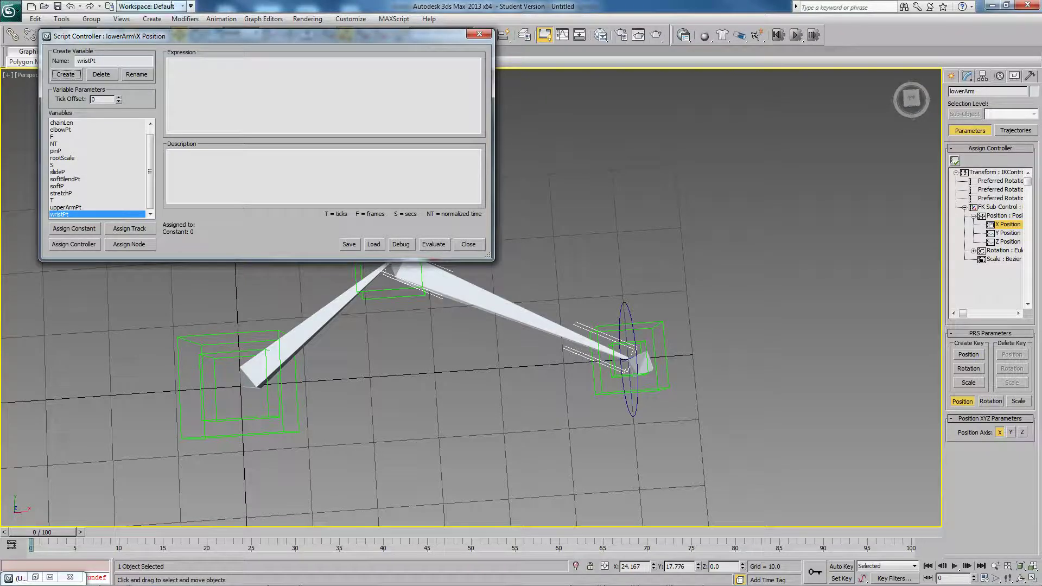
Make the script dialog taller to fit the whole variable list, keeping the arm in view below it.
drag(183, 30, 183, 17)
middle_drag(228, 326, 236, 351)
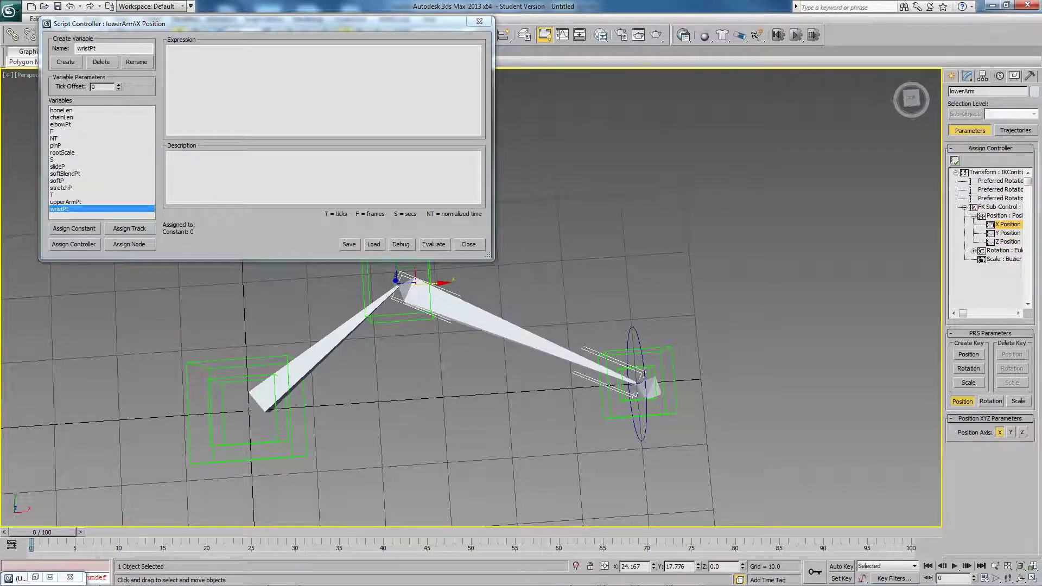
middle_drag(236, 351, 237, 355)
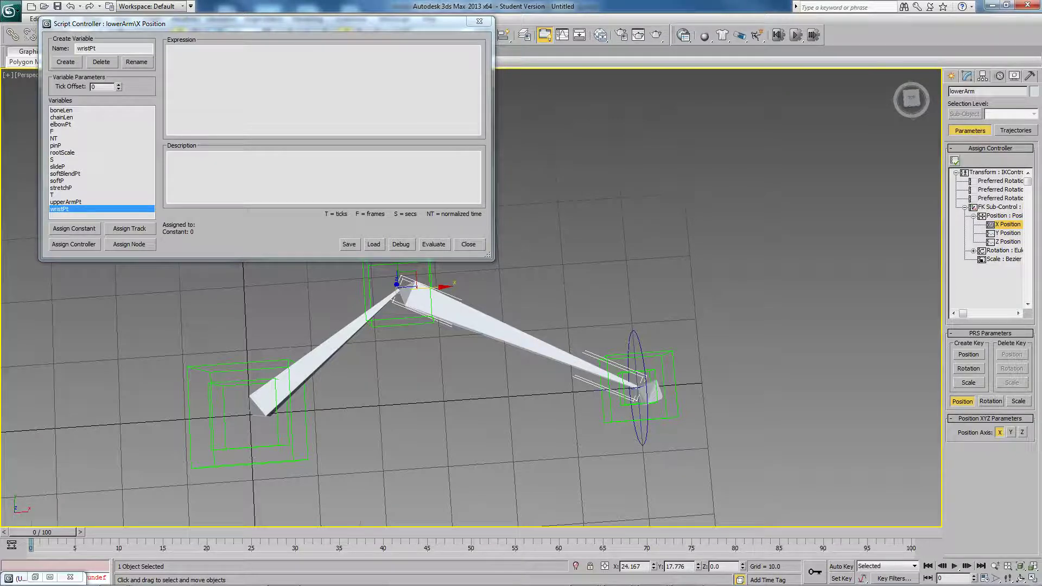
mouse_move(347, 353)
alt+middle_down()
mouse_move(331, 353)
mouse_move(353, 356)
alt+middle_up()
Assign the constant 30 to the boneLen variable and the constant 70 to chainLen.
click(61, 111)
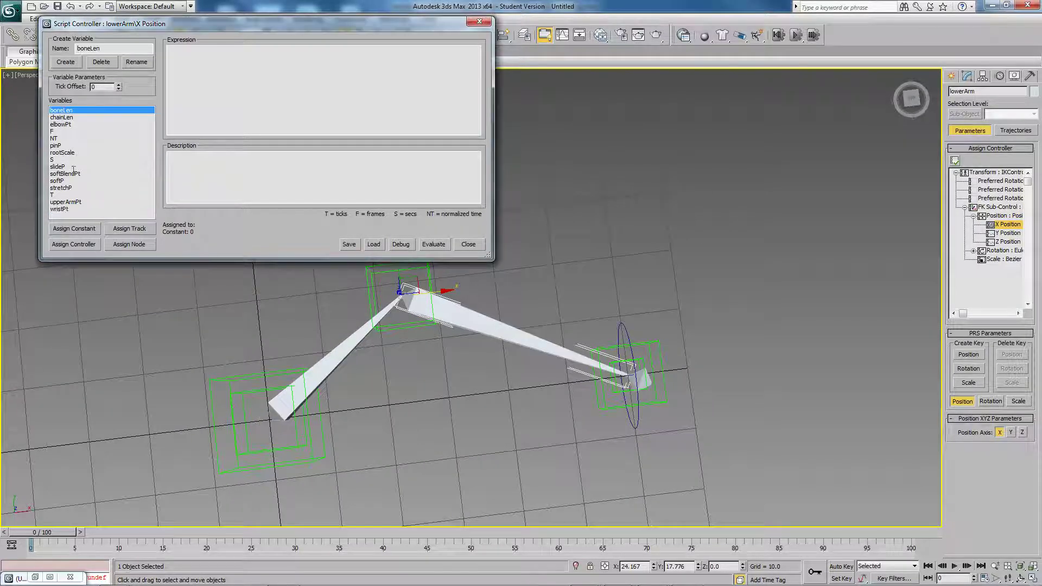
click(74, 229)
text(30)
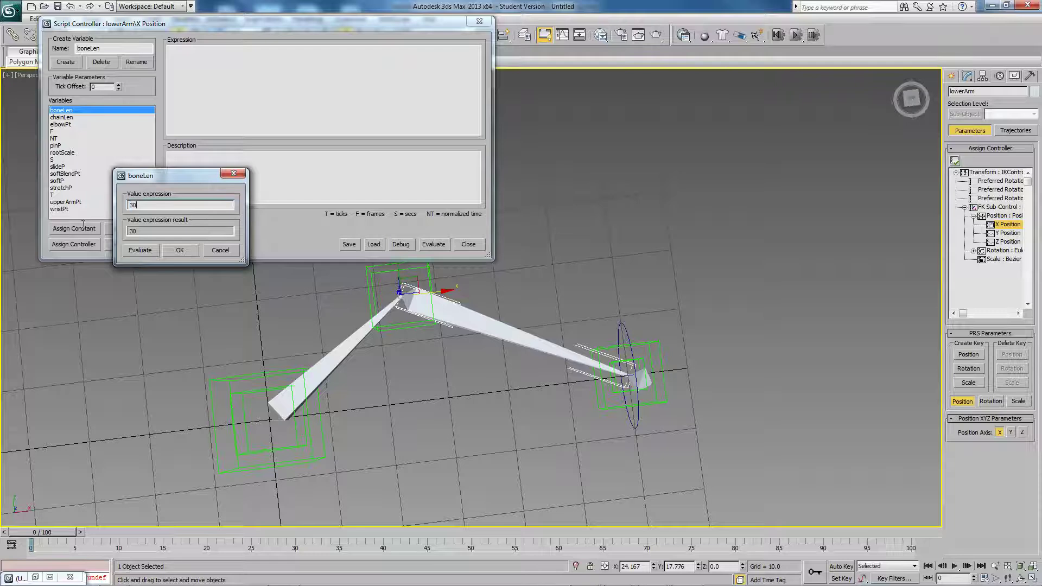
click(180, 250)
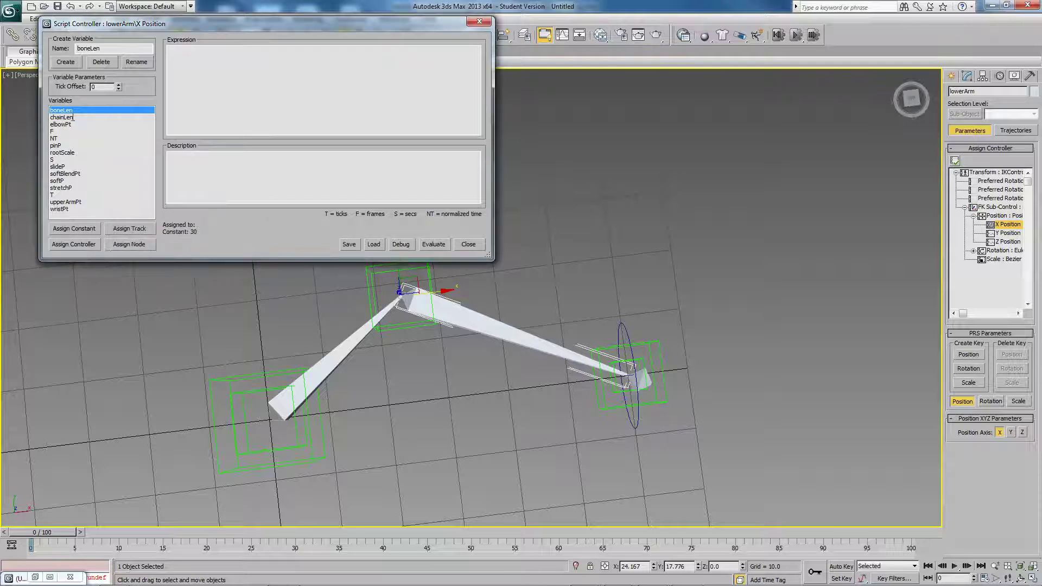
click(61, 117)
click(74, 229)
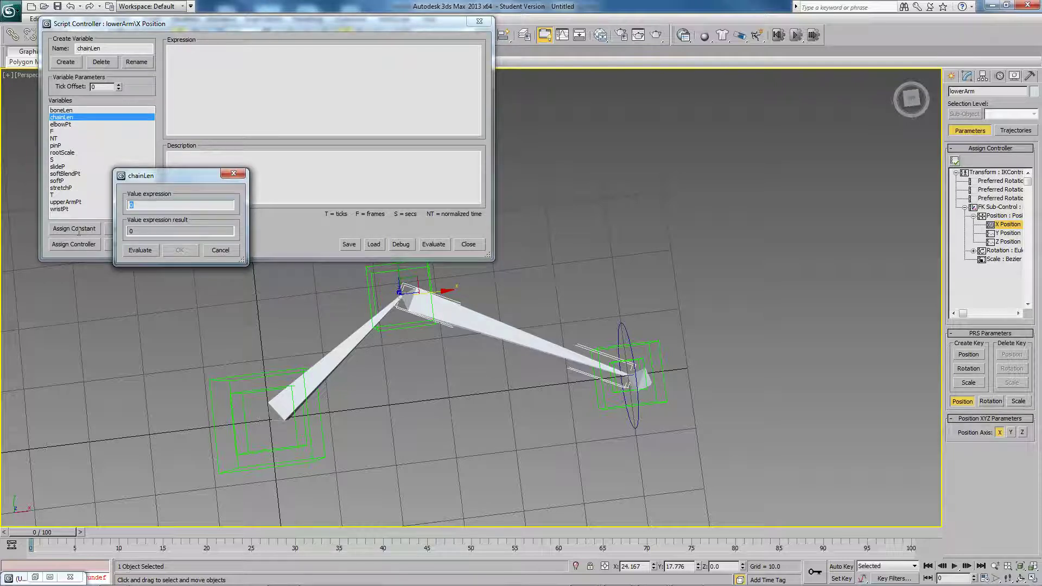
text(70)
click(180, 250)
Assign the elbowPt point helper to the elbowPt variable as a constant, using the selection expression $.
click(64, 124)
middle_drag(152, 304, 147, 317)
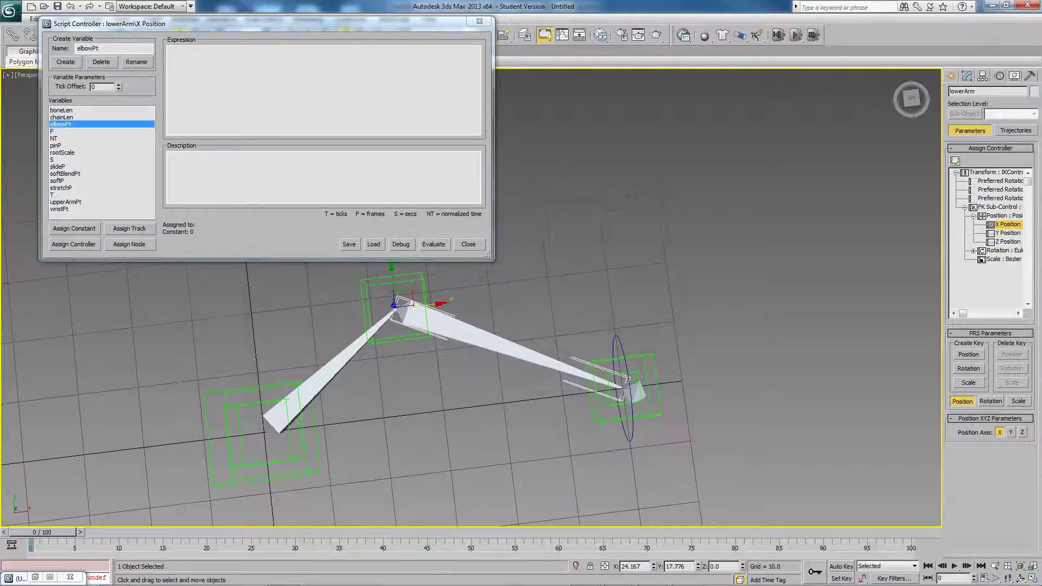
click(365, 314)
click(76, 229)
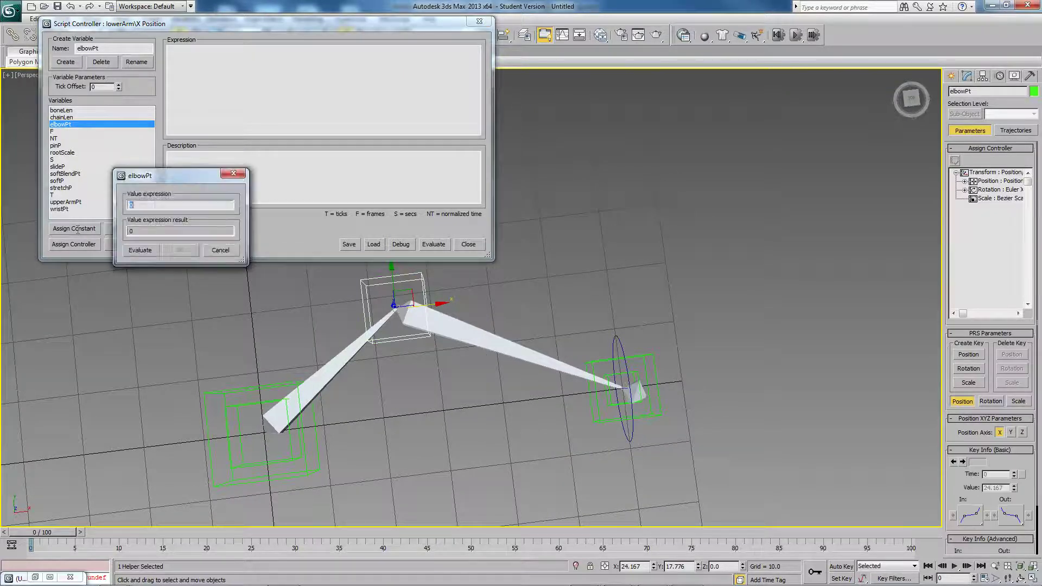
text($)
click(180, 250)
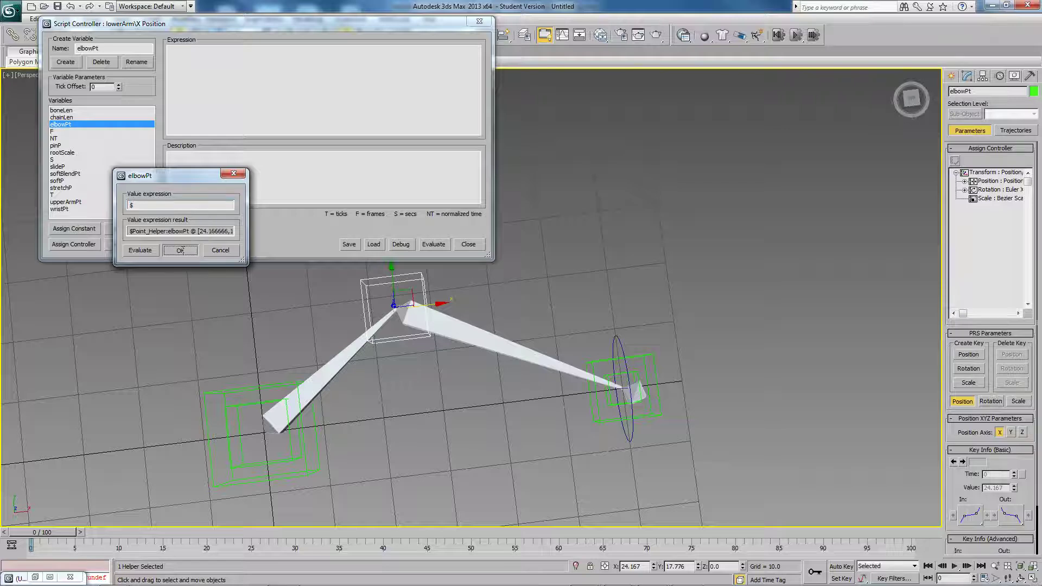
Assign the pinP variable to armCtrl's pinP track in the armIK custom attributes under its Attribute Holder.
click(56, 145)
click(628, 439)
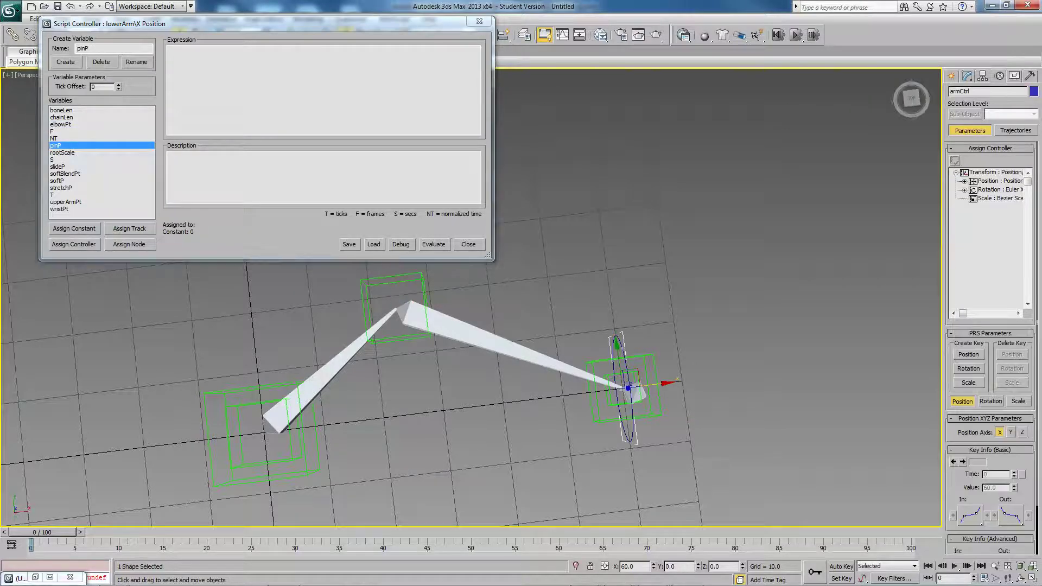
click(129, 229)
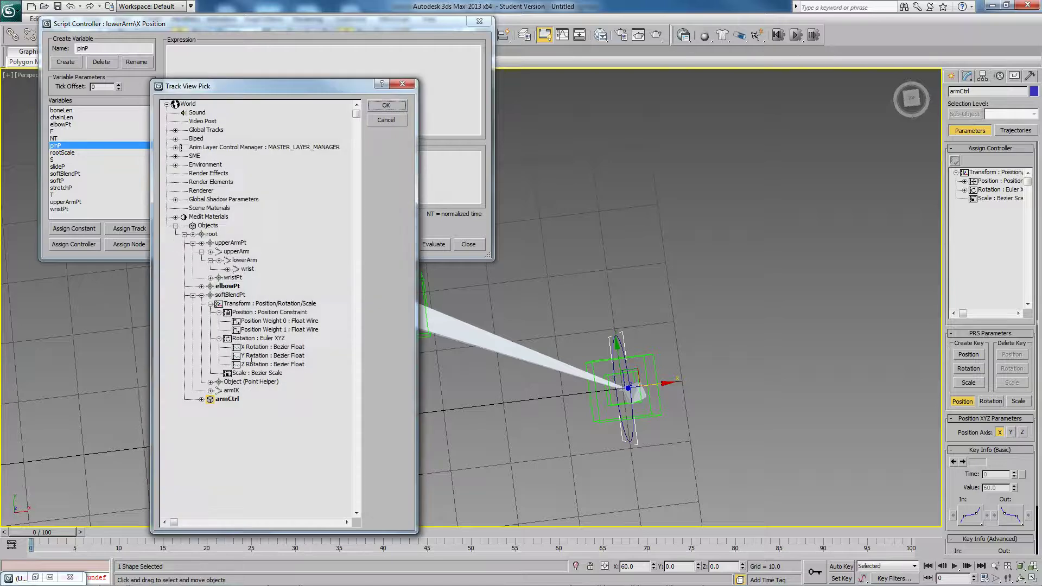
scroll(202, 341, down, 3)
click(201, 338)
click(210, 355)
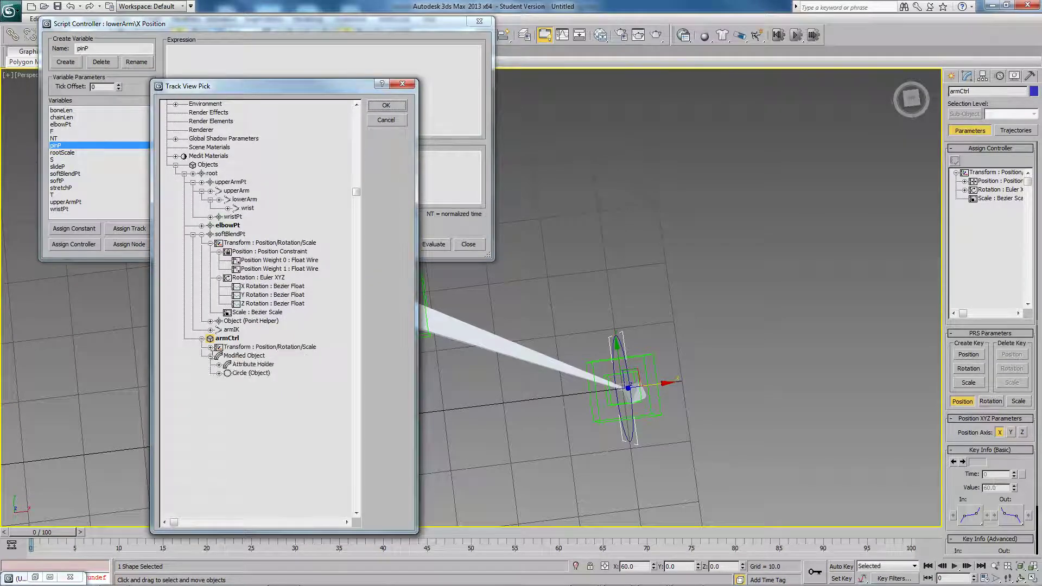
click(219, 364)
click(228, 373)
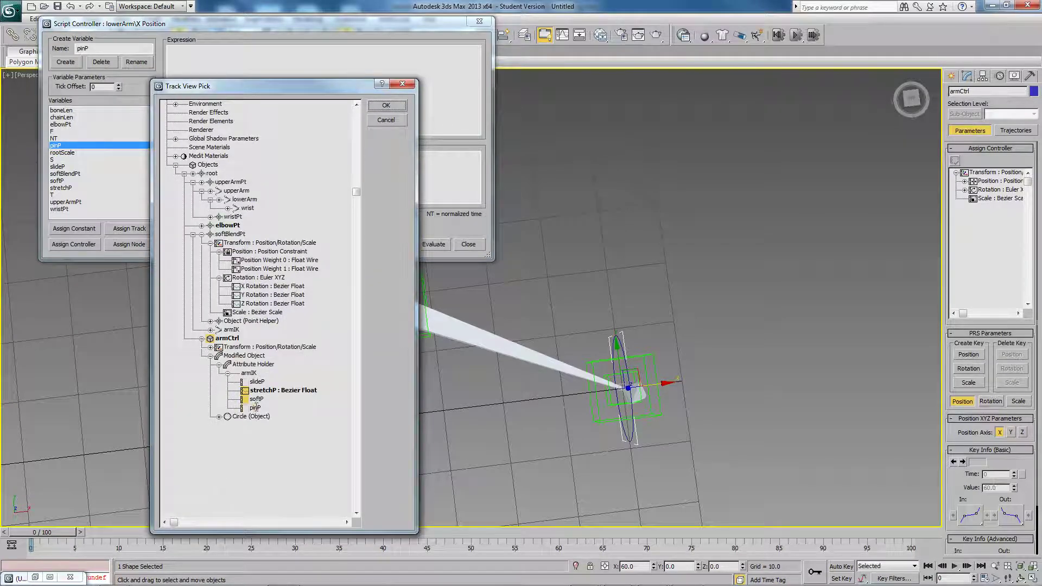
click(255, 408)
click(386, 105)
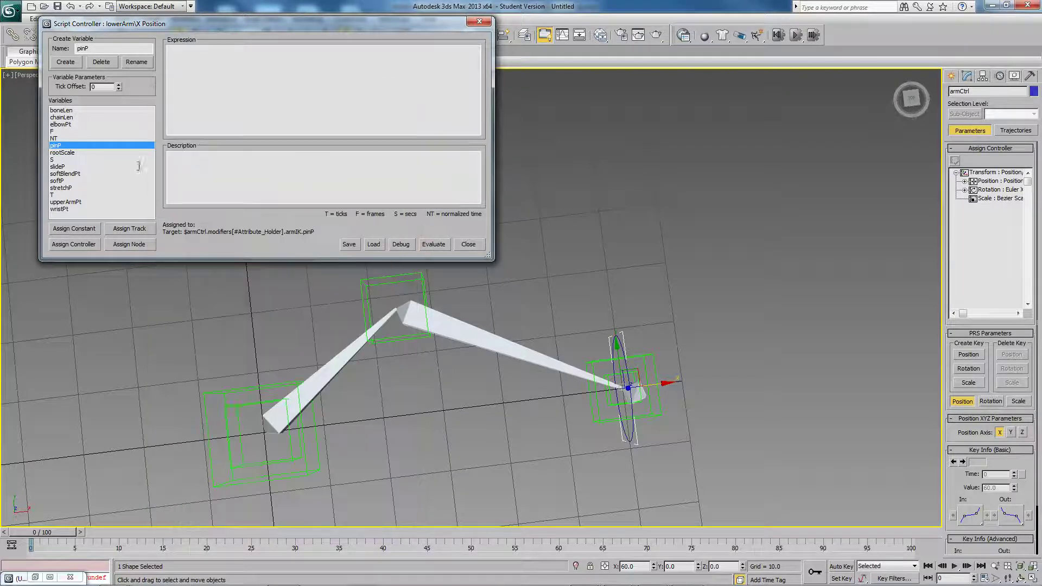
Assign the rootScale variable to the root helper's X Scale track.
click(62, 153)
click(264, 432)
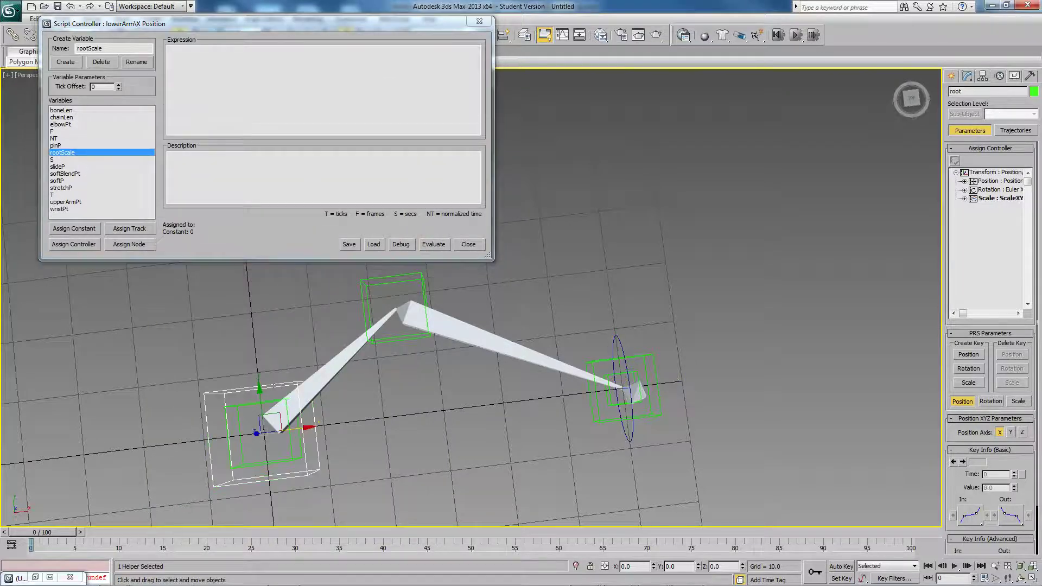
click(114, 229)
click(193, 235)
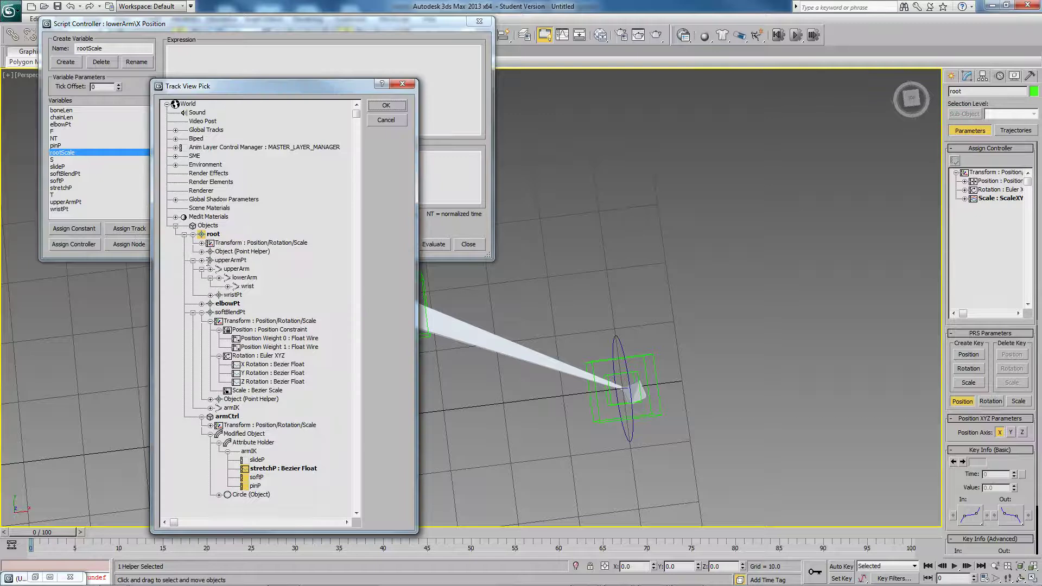
click(202, 243)
click(211, 268)
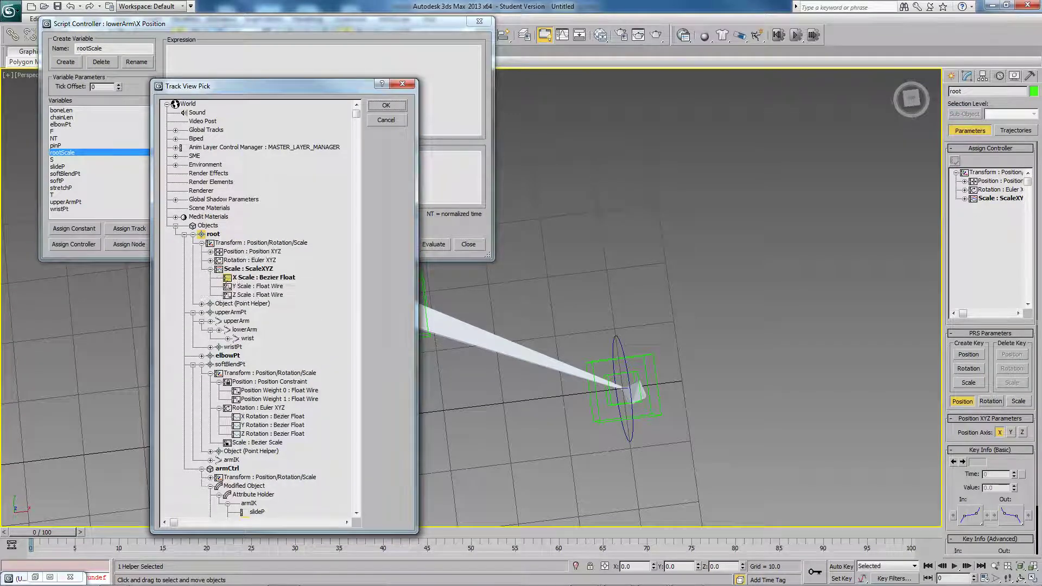
click(251, 277)
click(386, 105)
Assign the slideP variable to armCtrl's slideP track in the armIK custom attributes under its Attribute Holder.
click(57, 167)
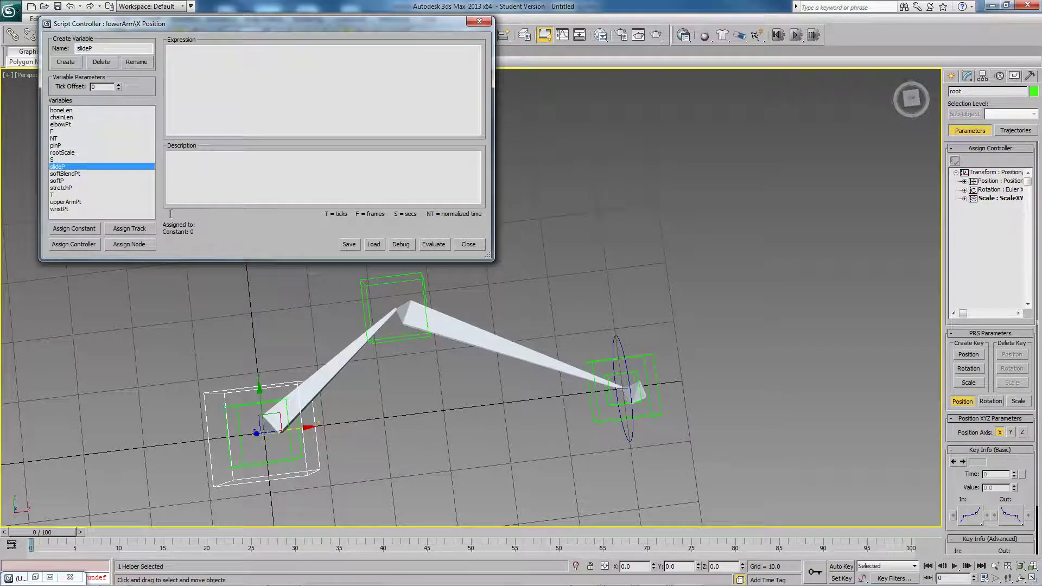
click(628, 412)
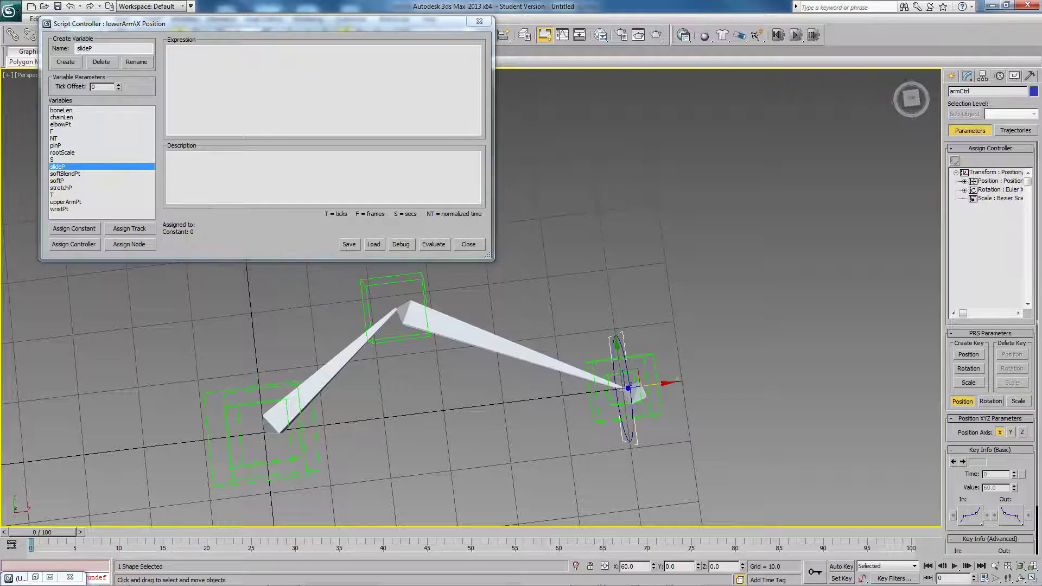
click(129, 228)
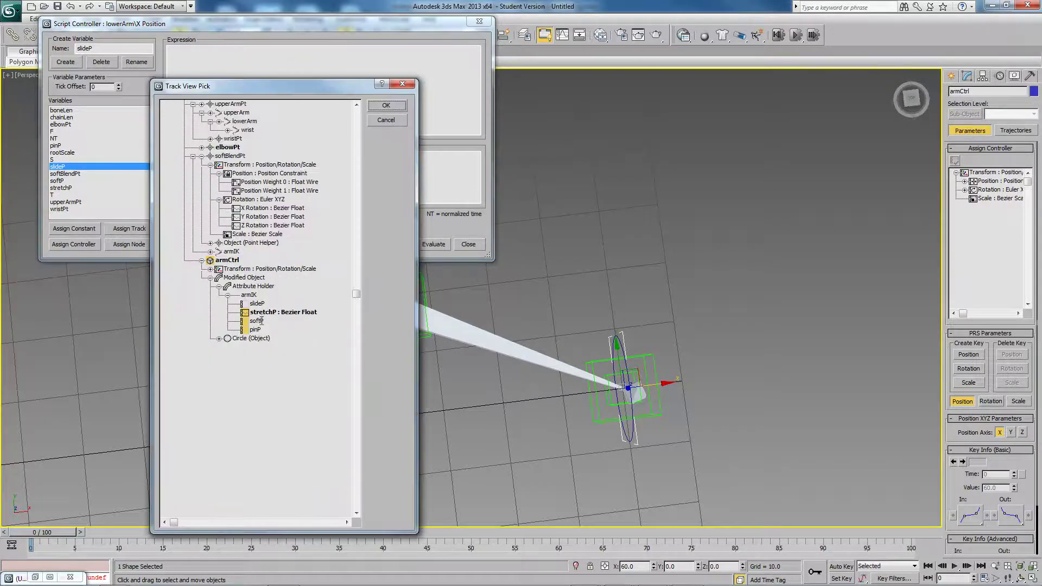
click(257, 303)
click(402, 105)
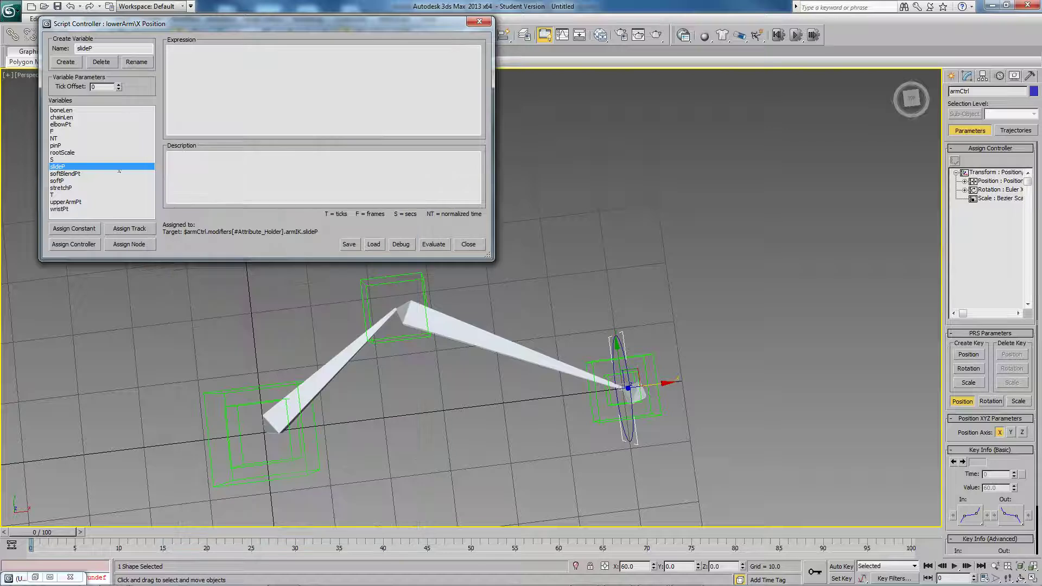
Assign the softBlendPt point helper to the softBlendPt variable as a constant, using the selection expression $.
click(99, 174)
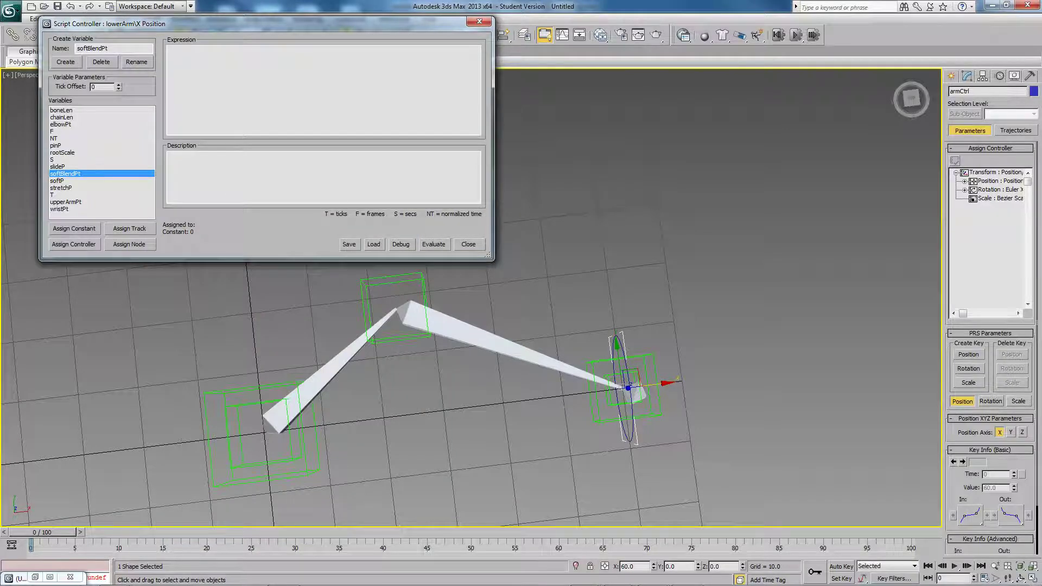
click(608, 376)
click(93, 229)
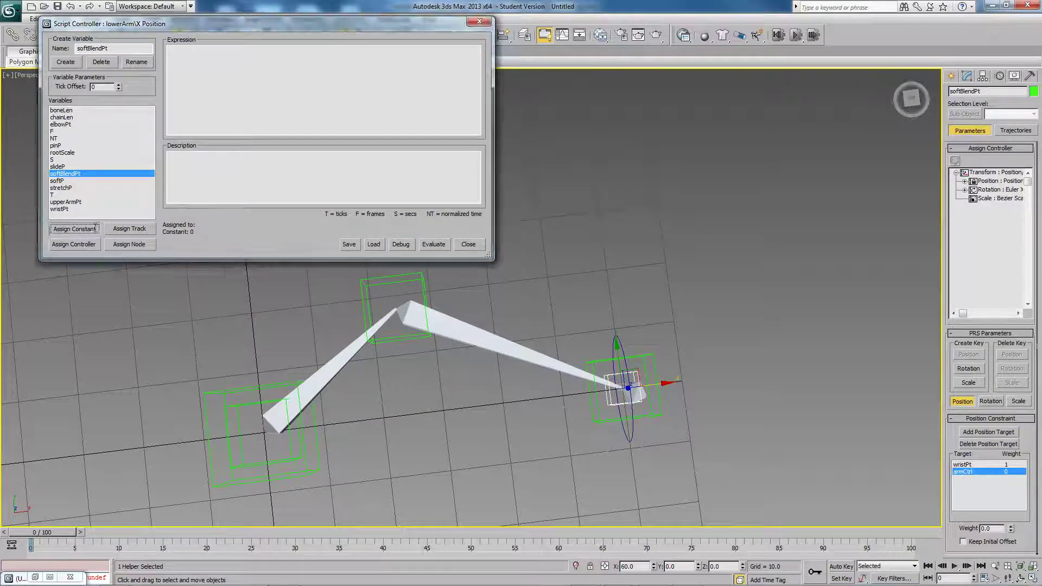
click(179, 251)
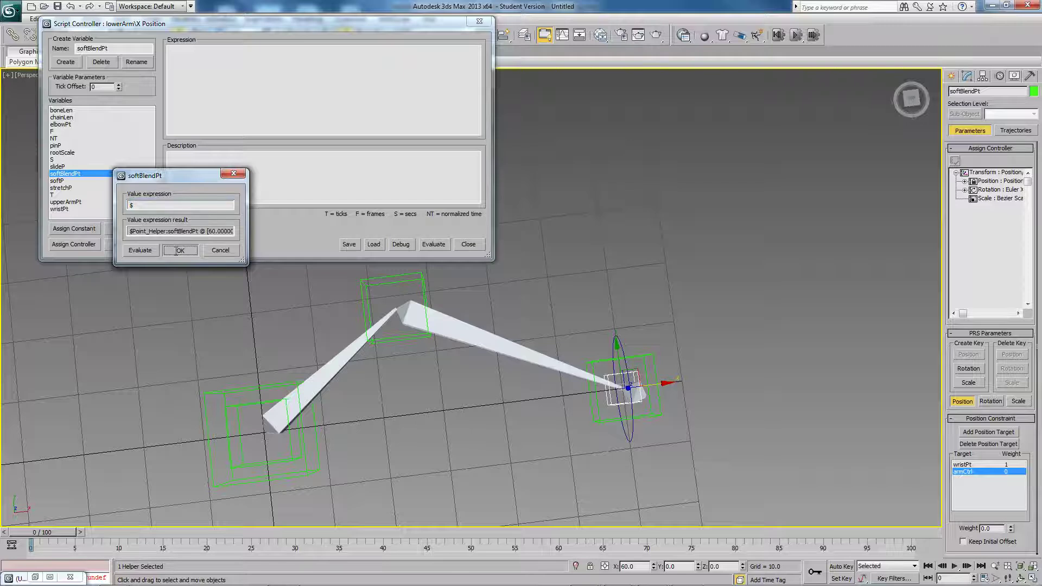
Assign the softP variable to armCtrl's softP track in the armIK custom attributes.
click(58, 180)
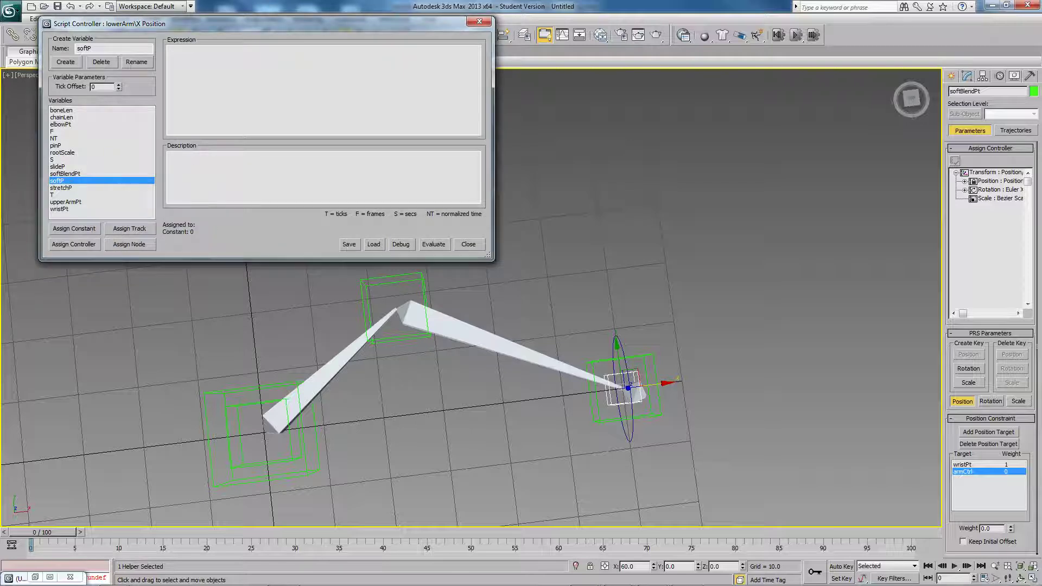
click(84, 228)
click(232, 248)
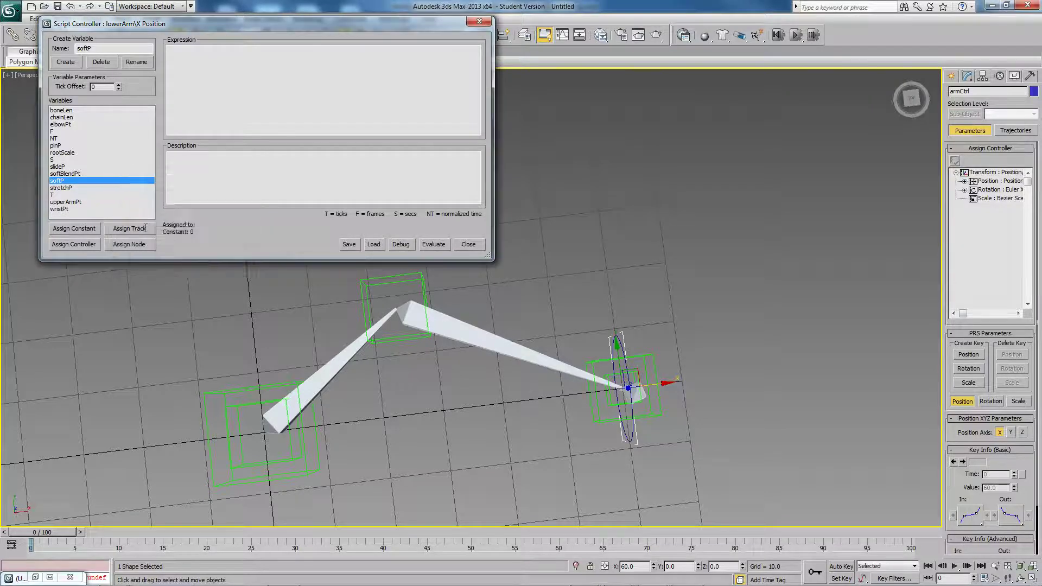
click(129, 229)
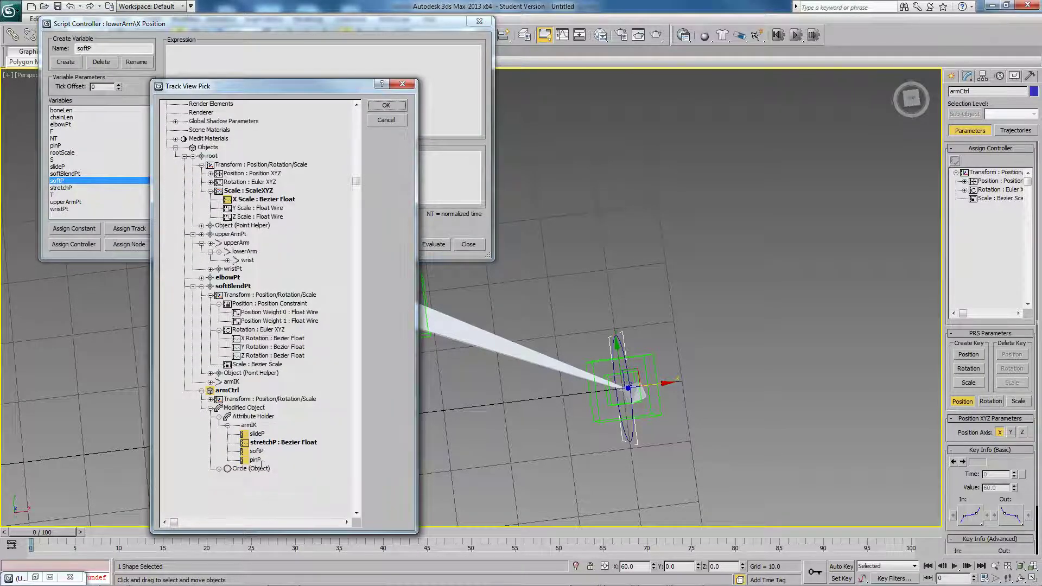
click(260, 451)
click(384, 105)
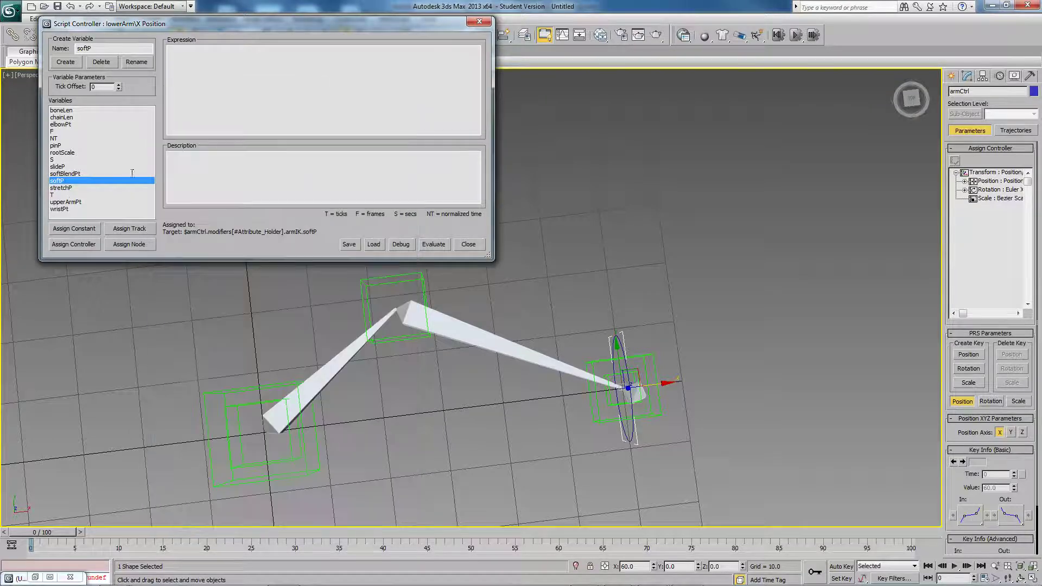
Assign the stretchP variable to armCtrl's stretchP track in the armIK custom attributes.
click(132, 195)
click(132, 188)
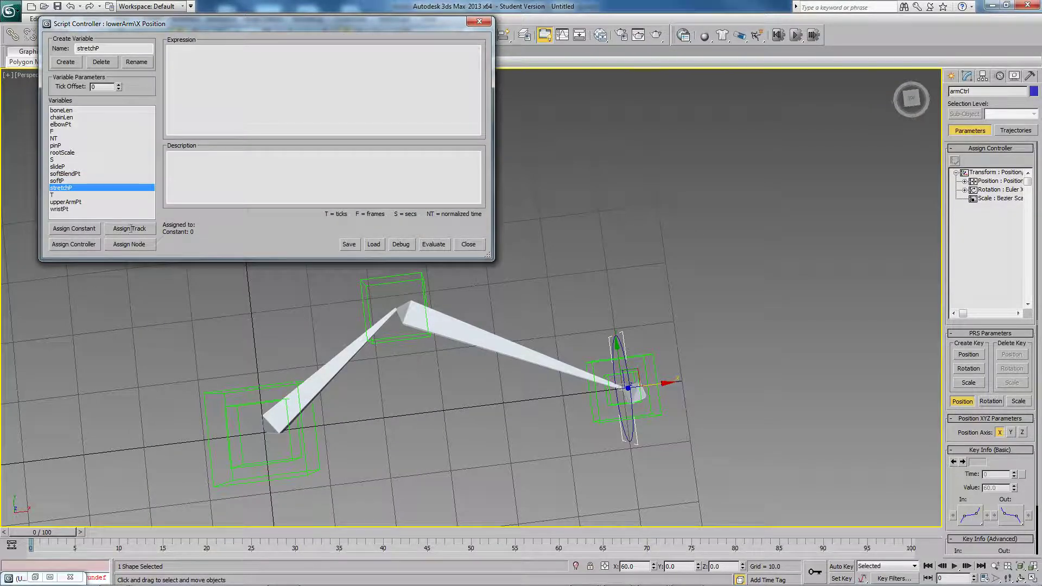
click(129, 229)
scroll(261, 353, down, 5)
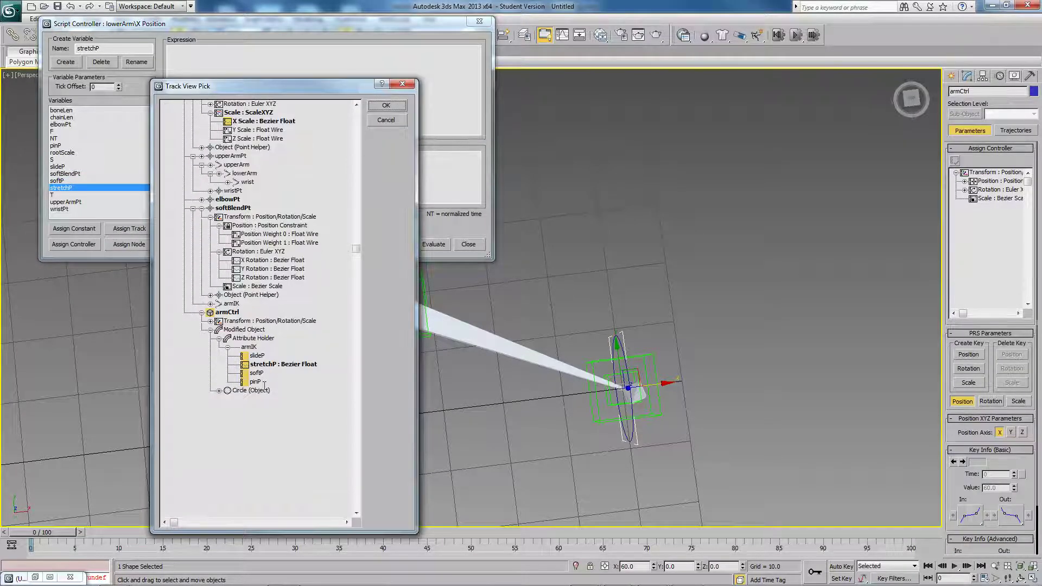
click(270, 364)
click(386, 106)
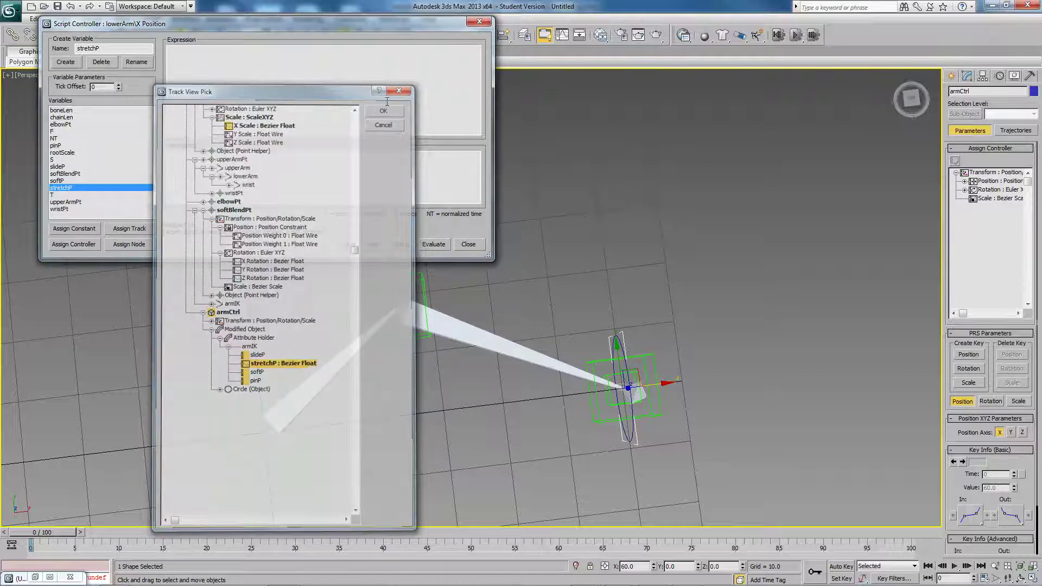
Assign the upperArmPt point helper to the upperArmPt variable as a constant based on the current selection.
click(60, 209)
click(76, 202)
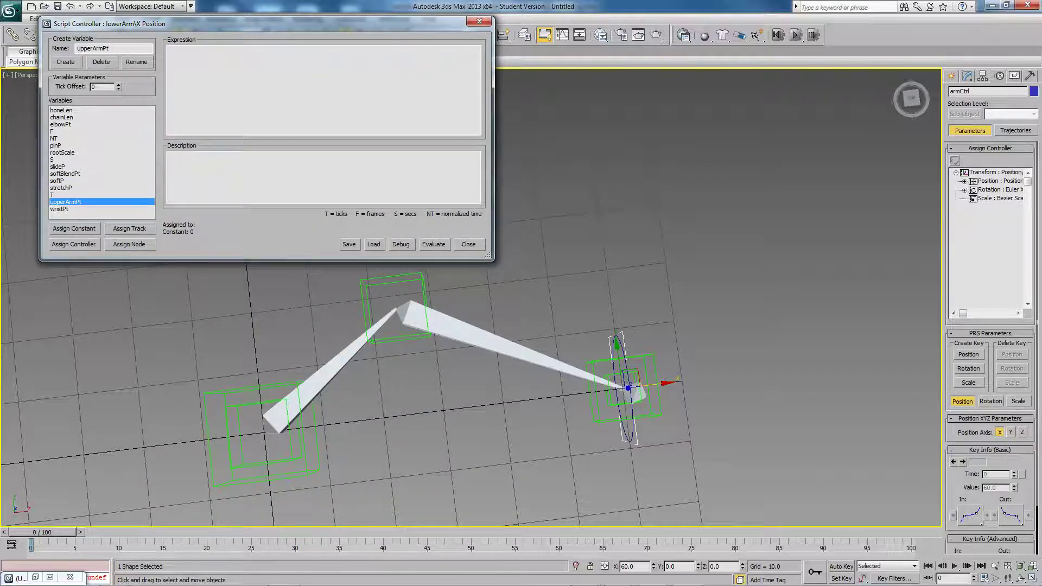
click(261, 431)
click(85, 228)
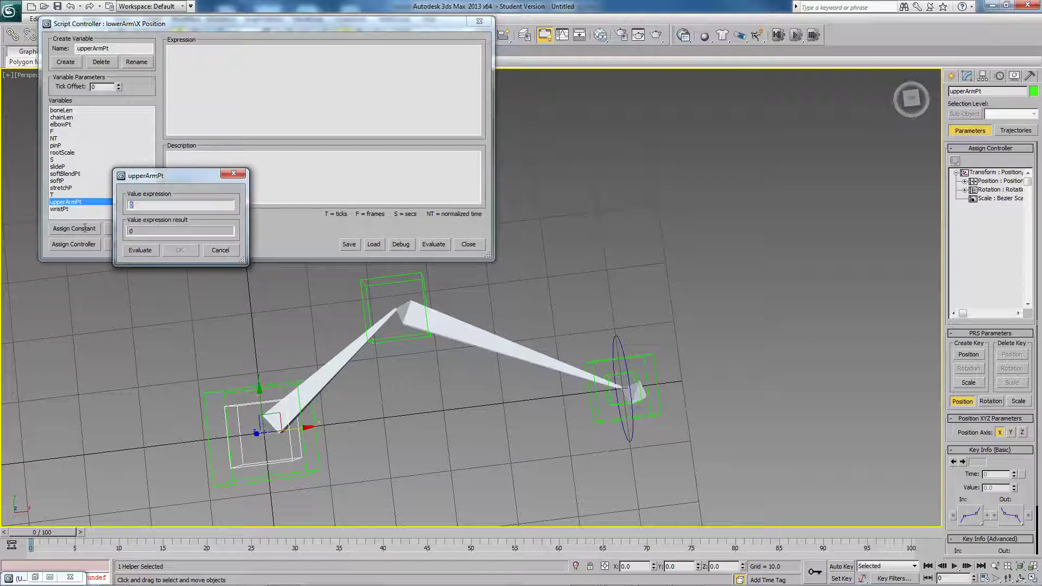
click(140, 250)
click(179, 250)
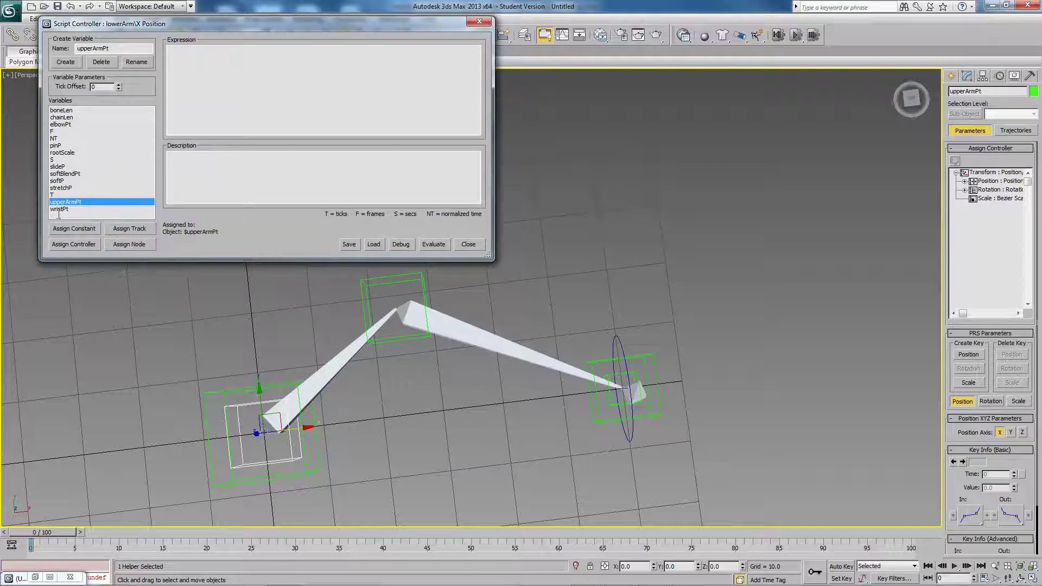
Assign the wristPt point helper to the wristPt variable as a constant, using the selection expression $.
click(57, 209)
click(625, 388)
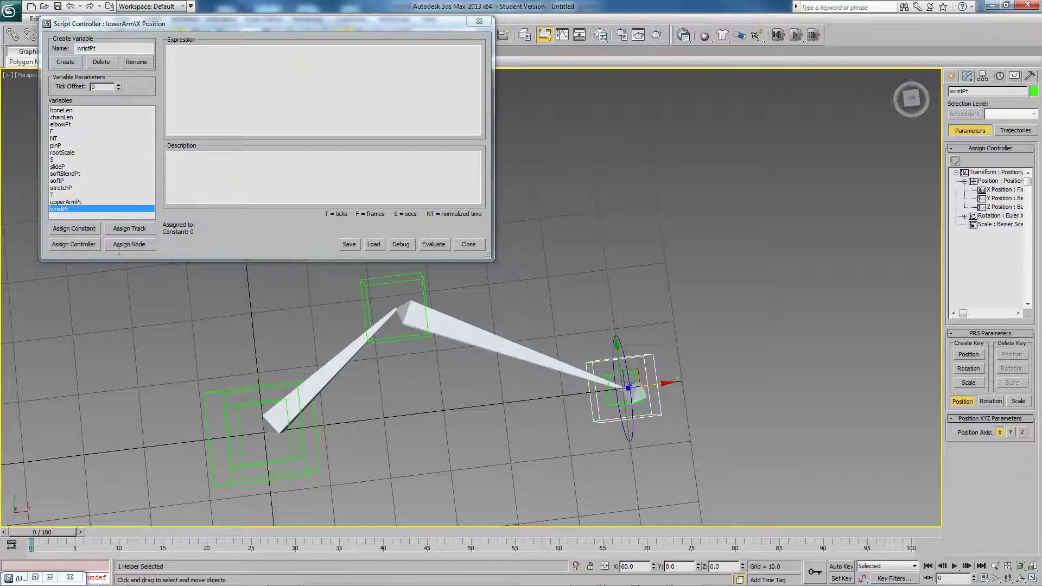
click(85, 228)
click(141, 248)
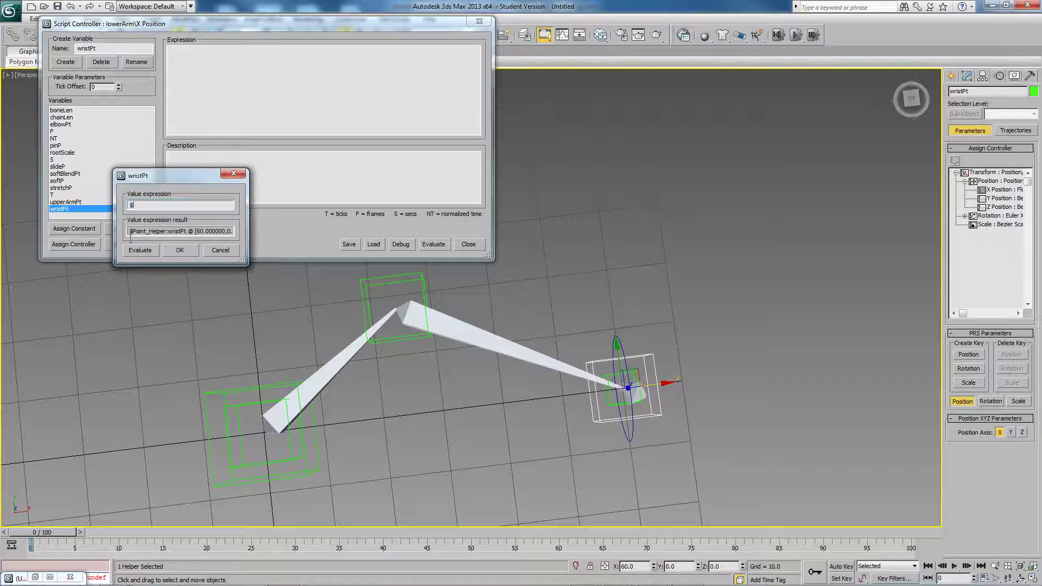
click(176, 248)
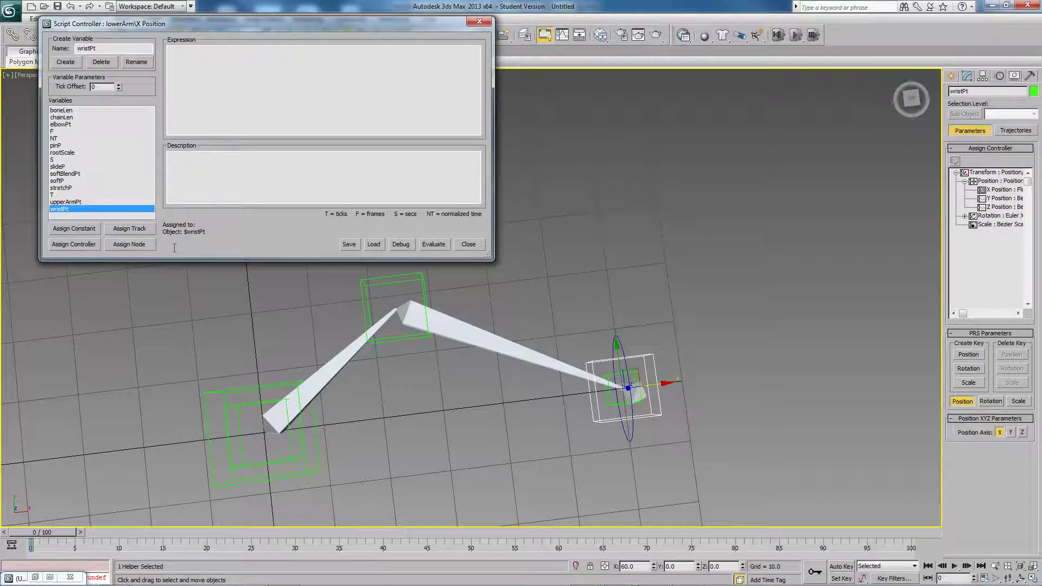
Enter boneLen as the expression of lowerArm's X Position script and evaluate it.
click(238, 76)
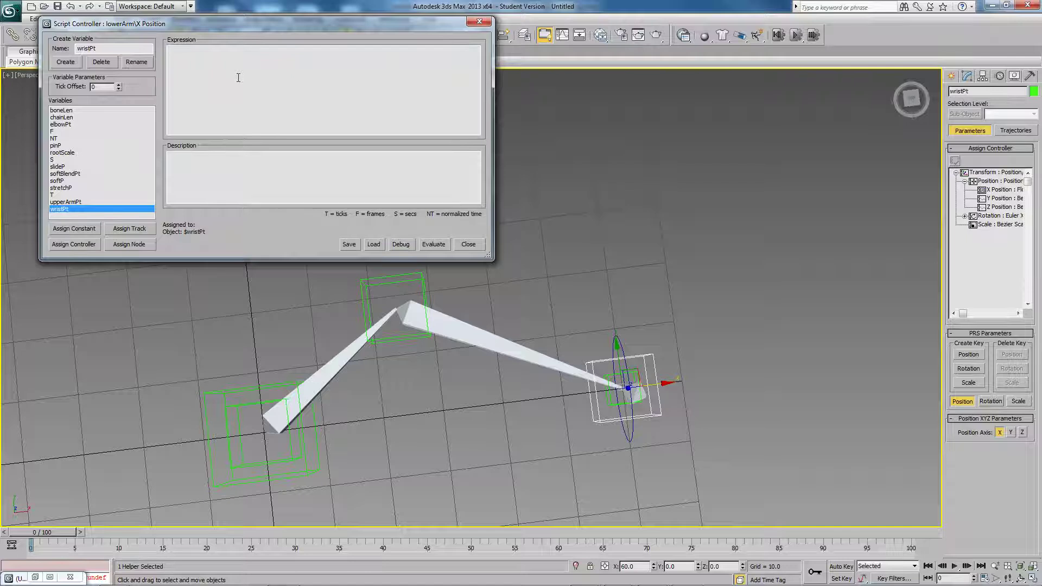
text(boneLen)
click(441, 240)
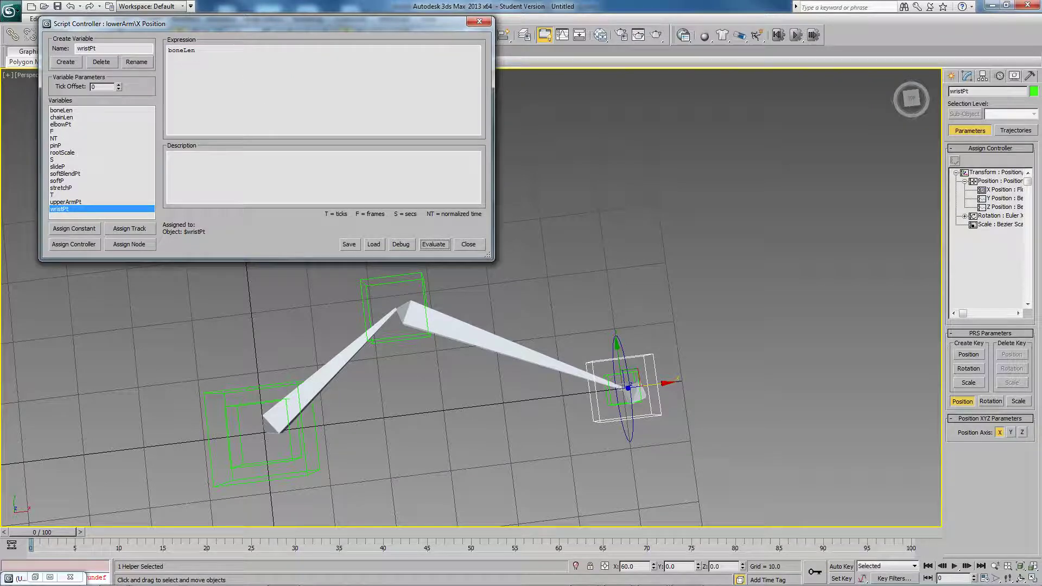
Copy lowerArm's X Position script controller in the Curve Editor and paste it as a copy onto the wrist bone's X Position.
click(481, 328)
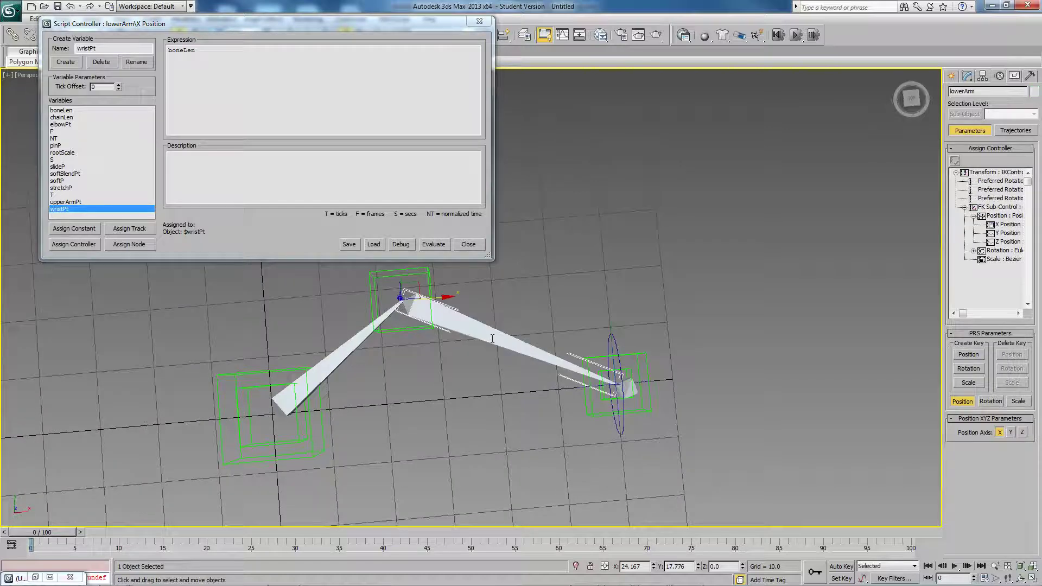
right_click(489, 335)
click(513, 437)
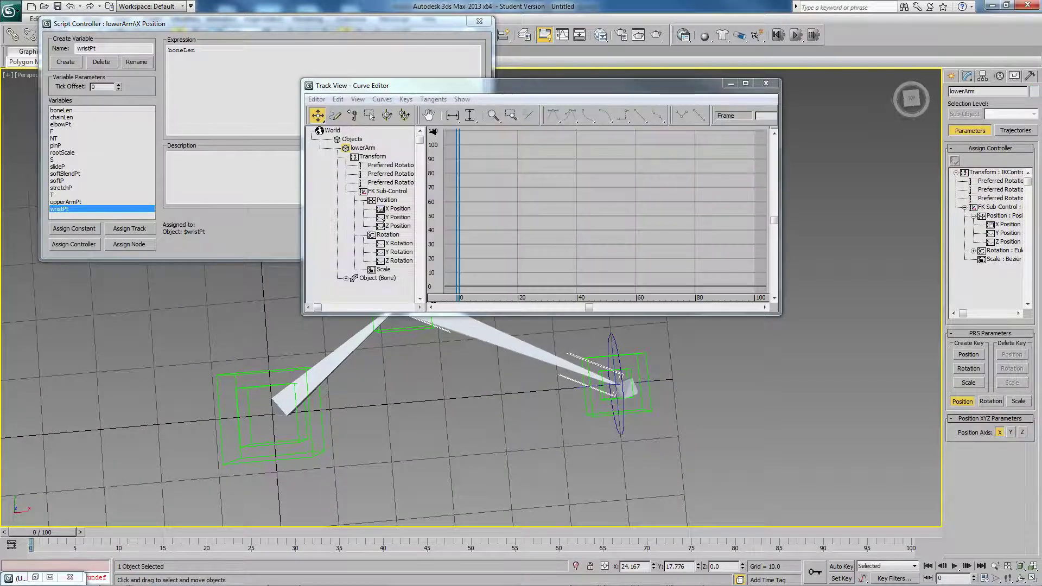
right_click(402, 211)
click(418, 254)
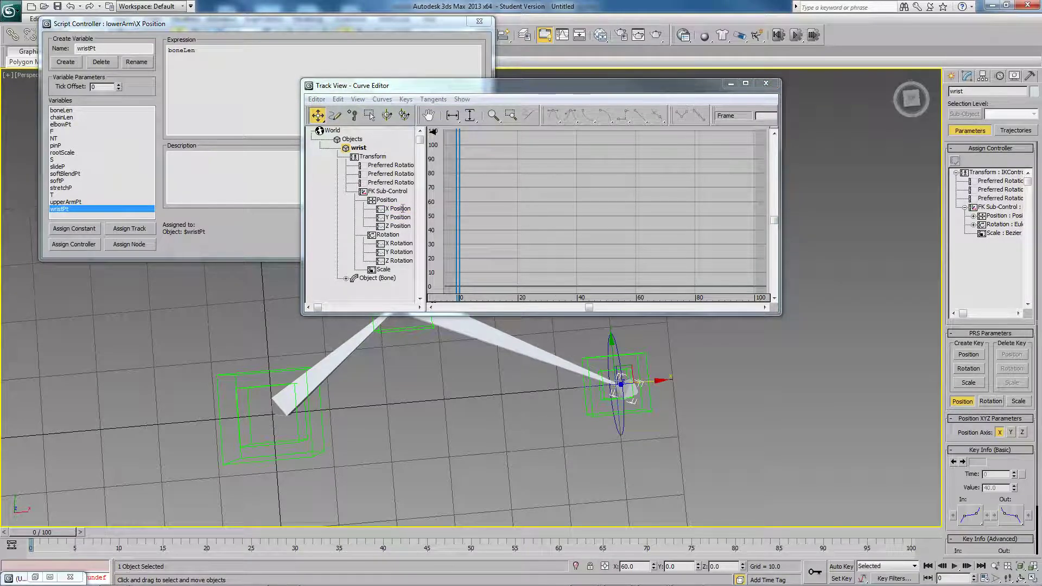
click(399, 208)
right_click(399, 207)
click(413, 262)
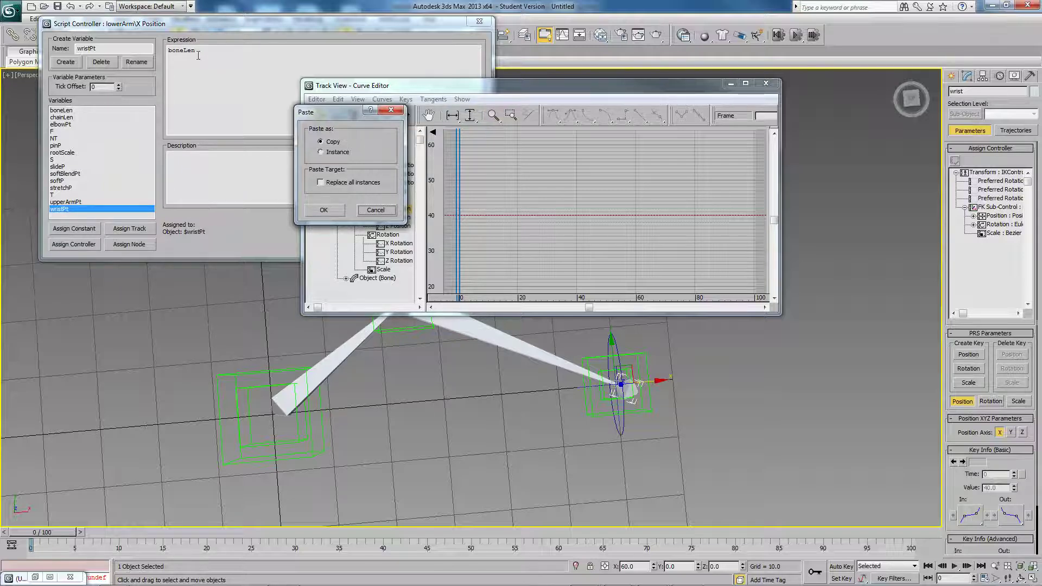
click(324, 211)
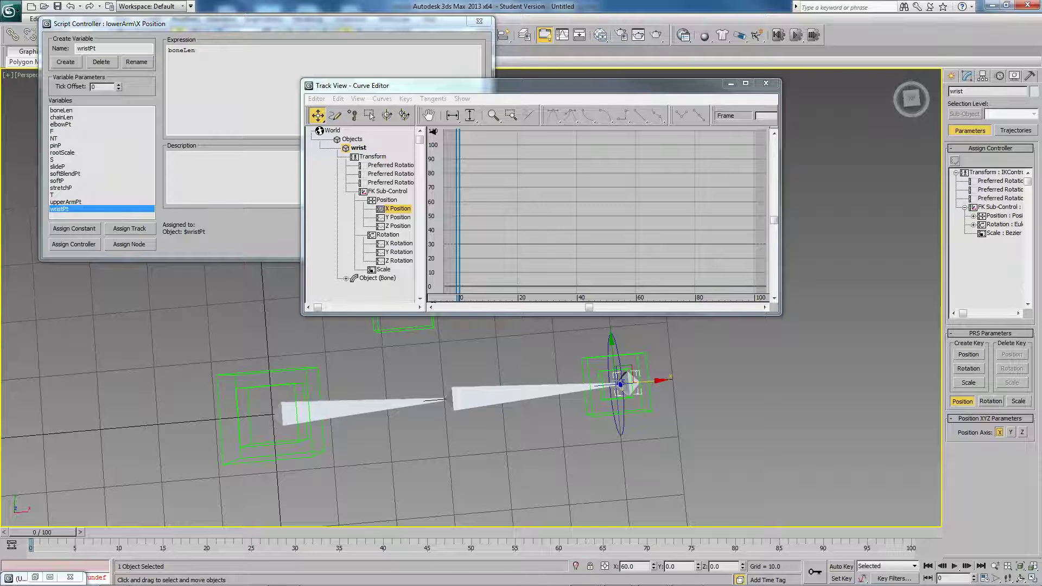
Open the wrist's X Position script controller and change its boneLen variable to the constant 40.
double_click(394, 208)
drag(217, 50, 681, 24)
click(510, 110)
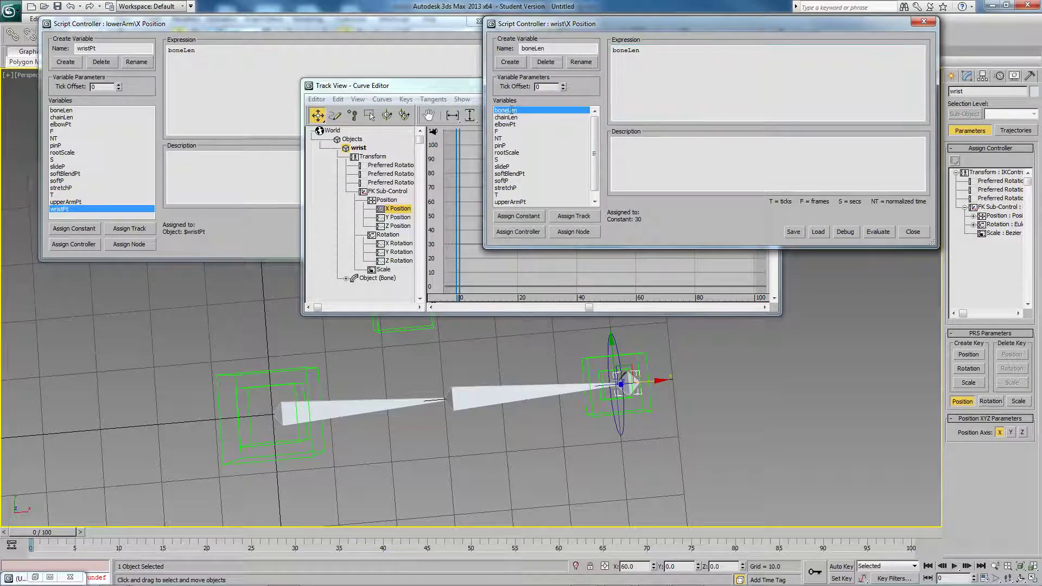
click(519, 216)
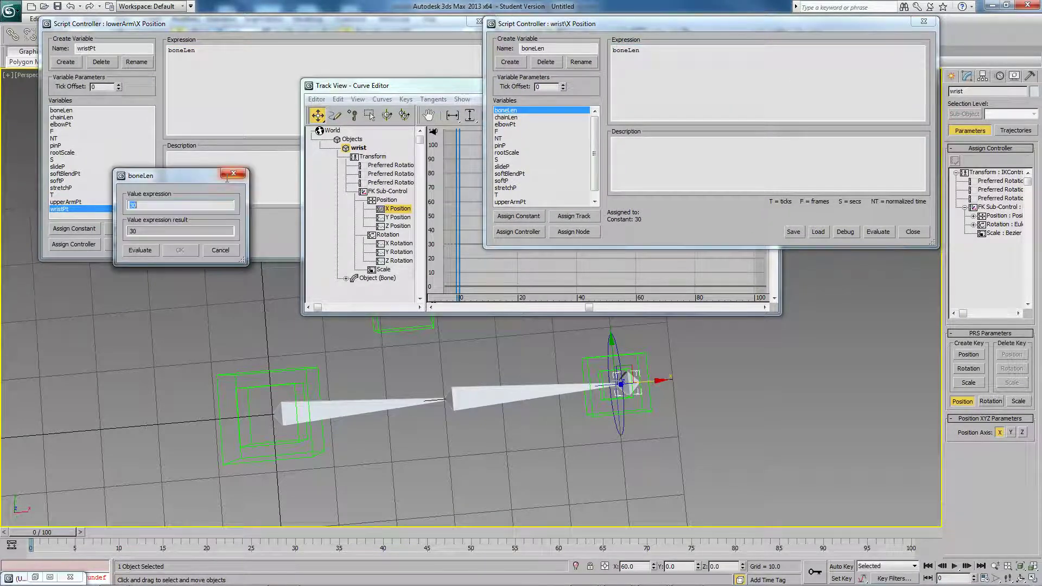
text(40)
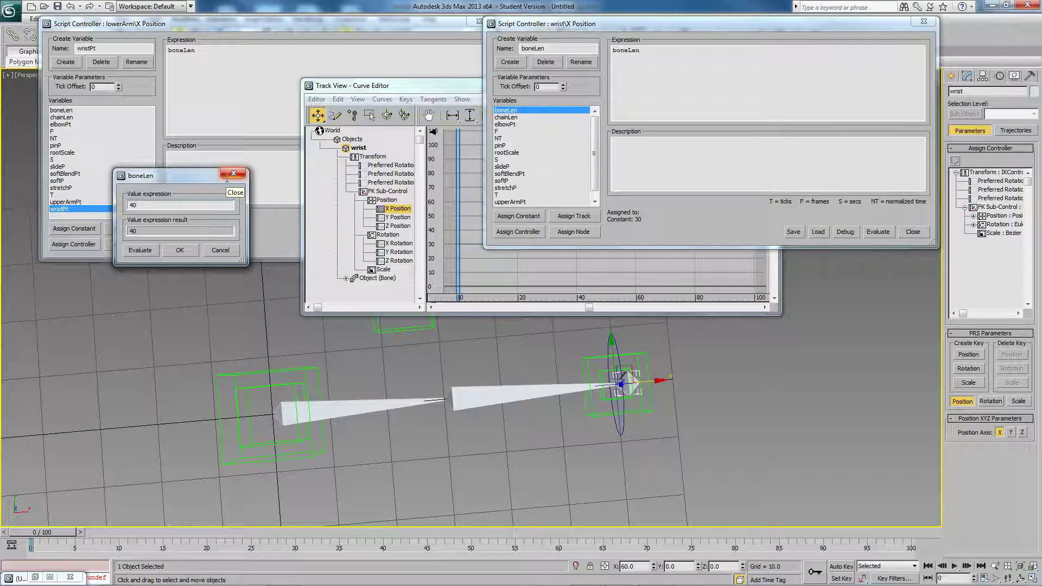
click(179, 251)
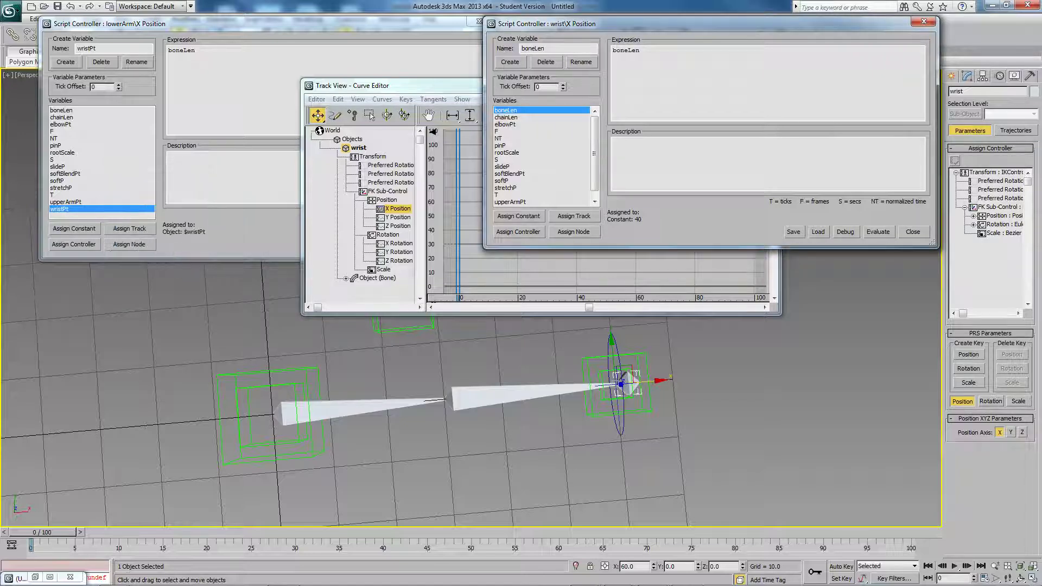
Close the Curve Editor and the wrist's X Position script controller, keeping lowerArm's script controller open.
drag(458, 91, 353, 127)
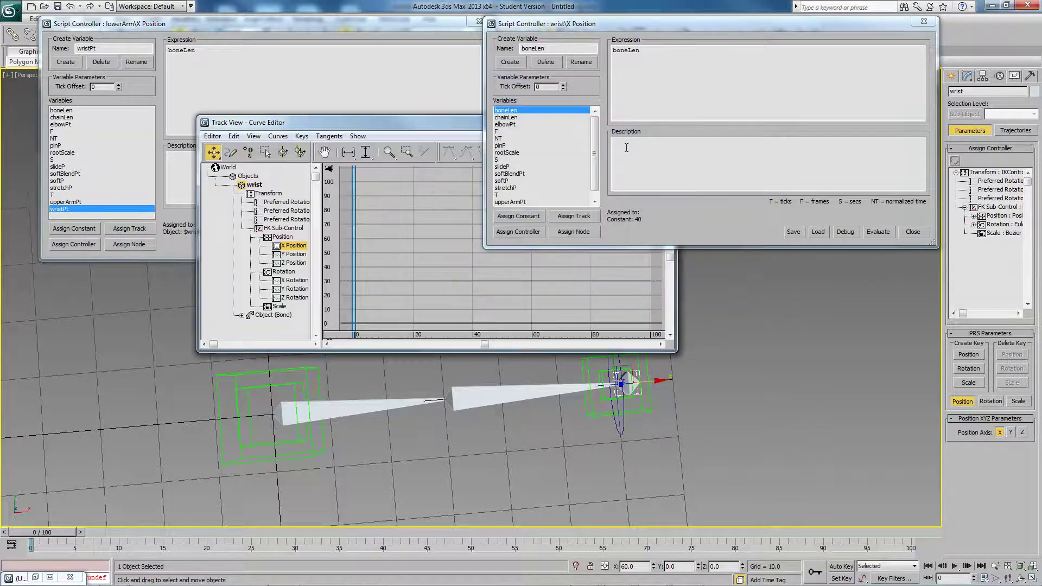
drag(475, 122, 337, 282)
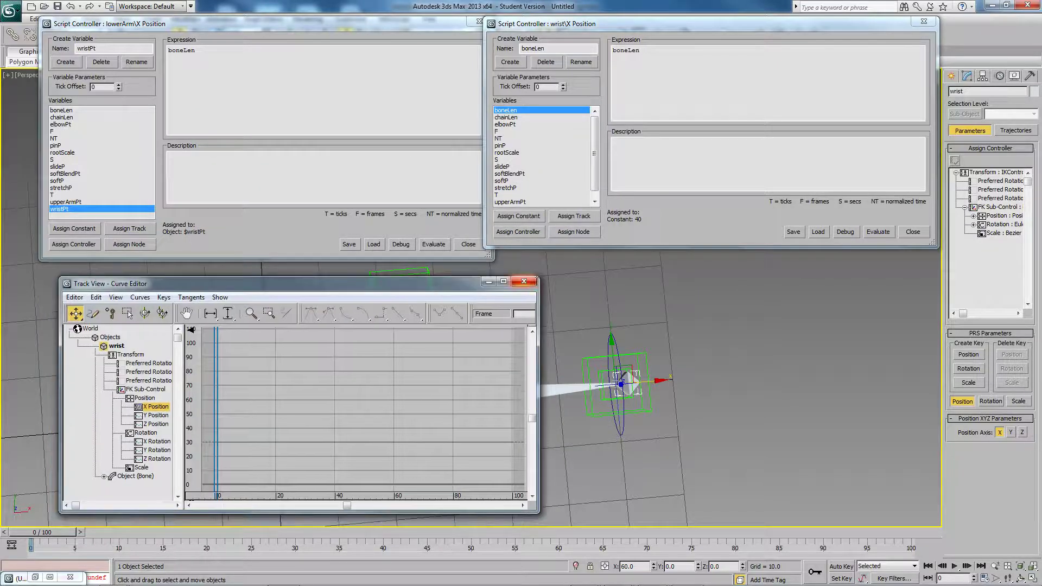
click(529, 282)
click(913, 232)
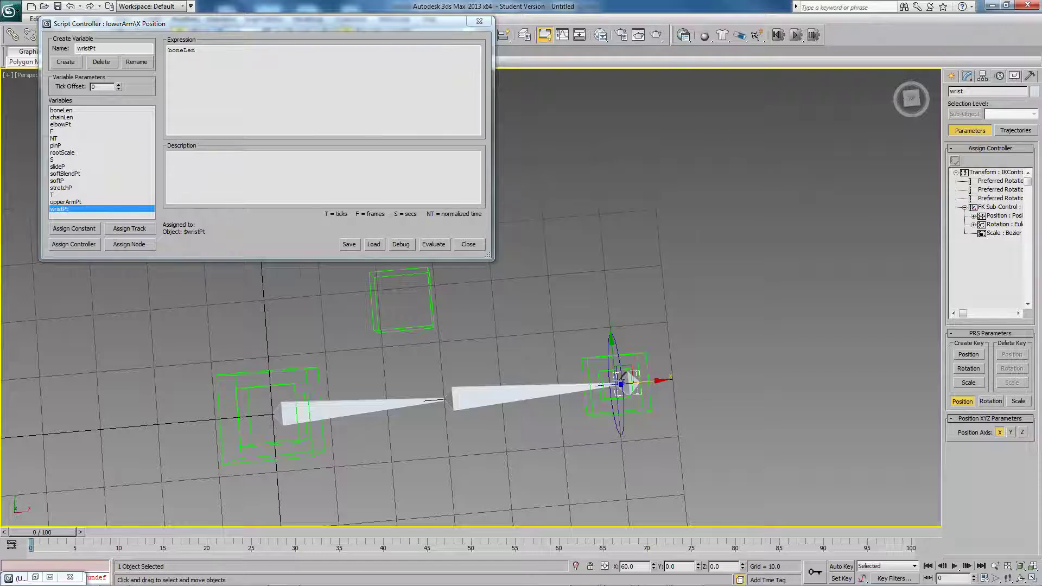
Open the wrist's X Position script controller beside lowerArm's and evaluate its boneLen expression.
click(974, 216)
click(1004, 224)
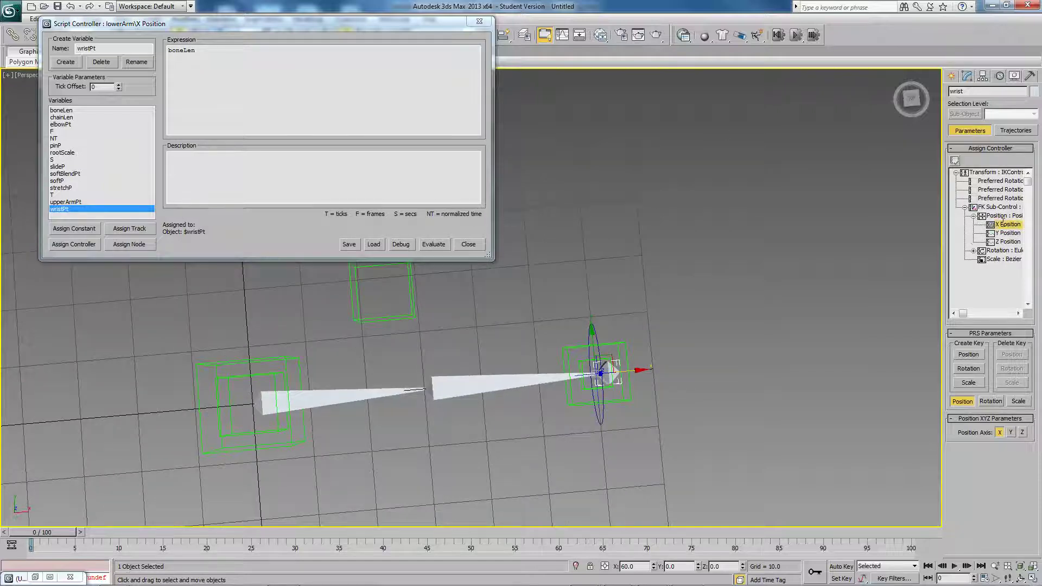
double_click(1004, 224)
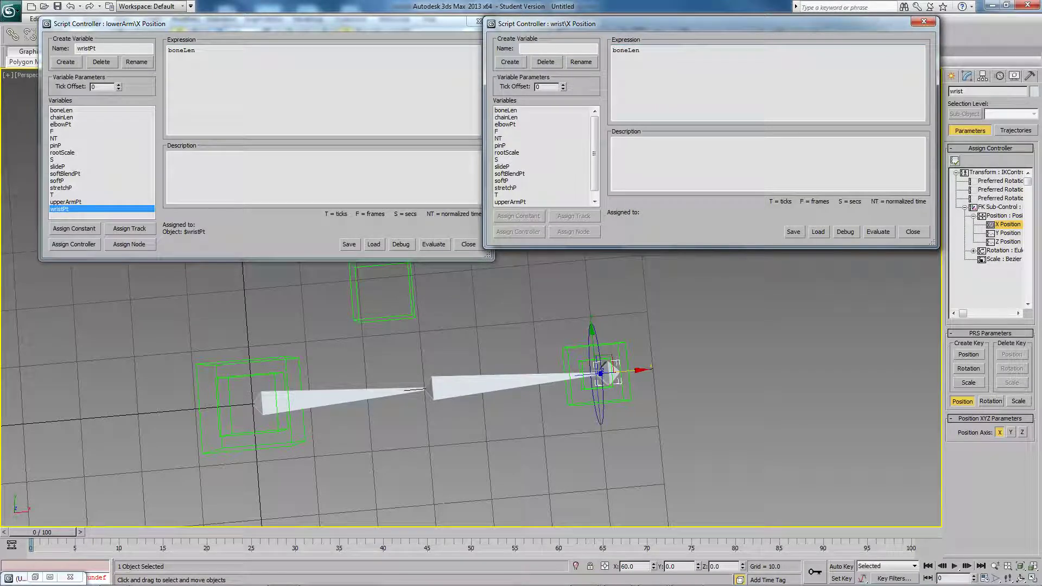
drag(396, 25, 379, 23)
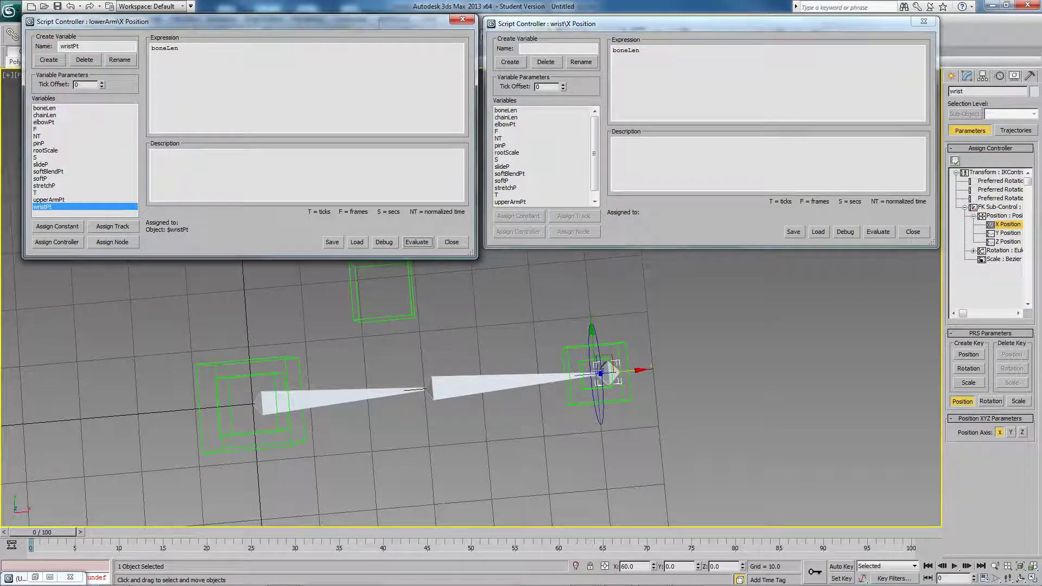
middle_drag(516, 296, 520, 311)
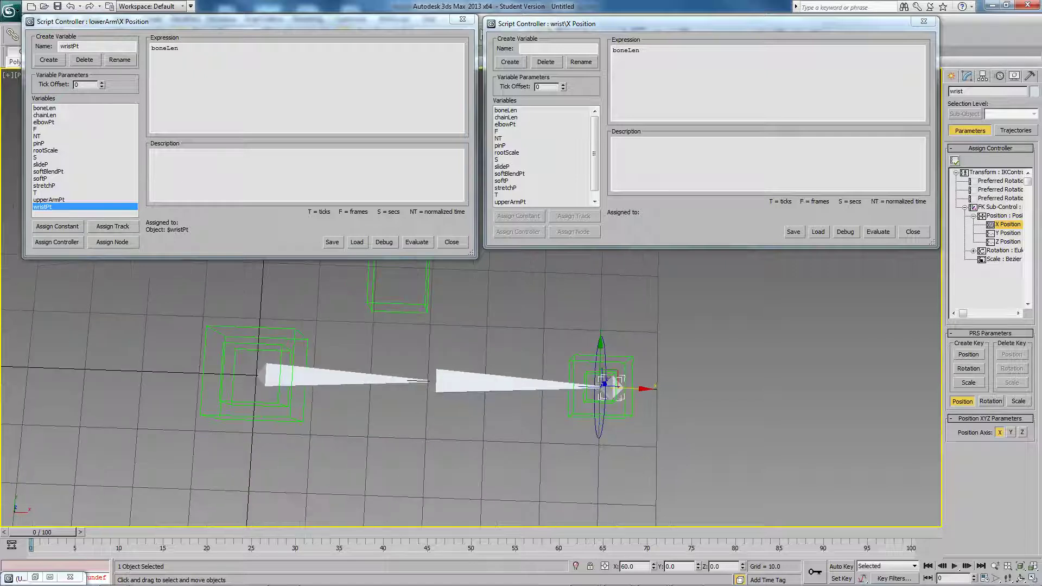
click(883, 232)
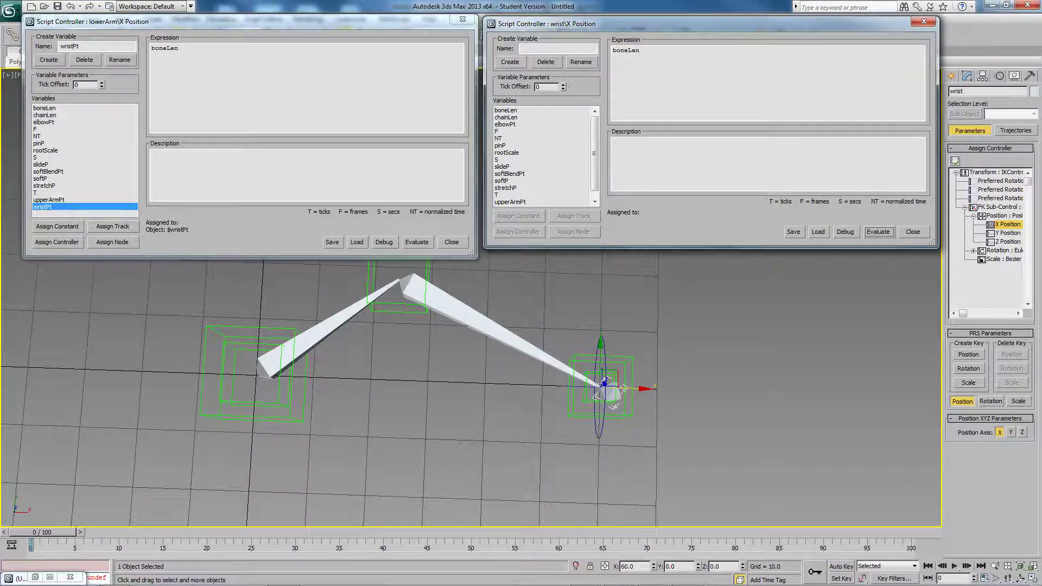
alt+middle_drag(516, 304, 516, 326)
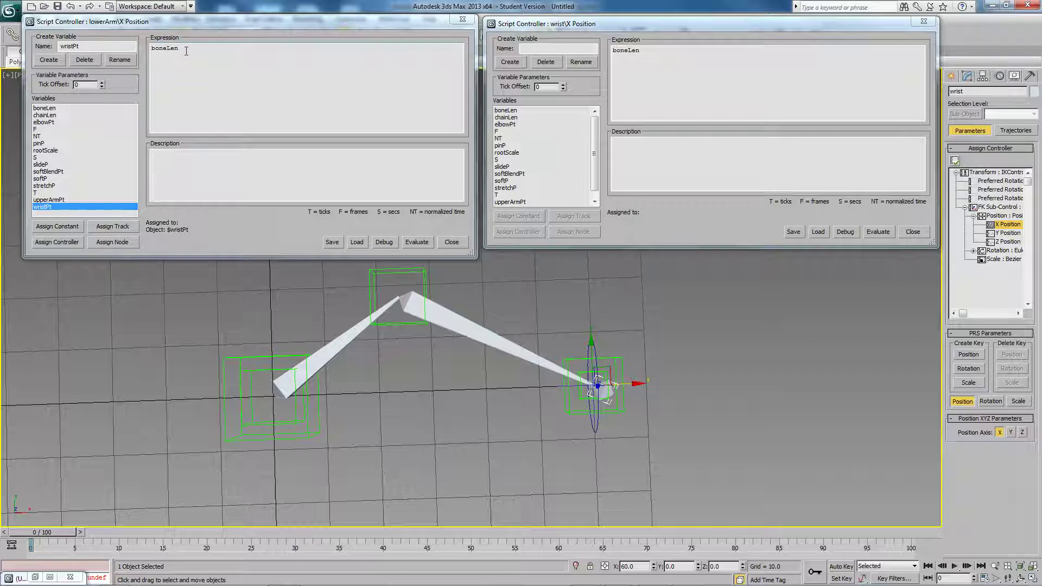
Replace lowerArm's X Position expression with softLen = distance softBlendPt wristPt * 100 / rootScale.
drag(186, 51, 150, 49)
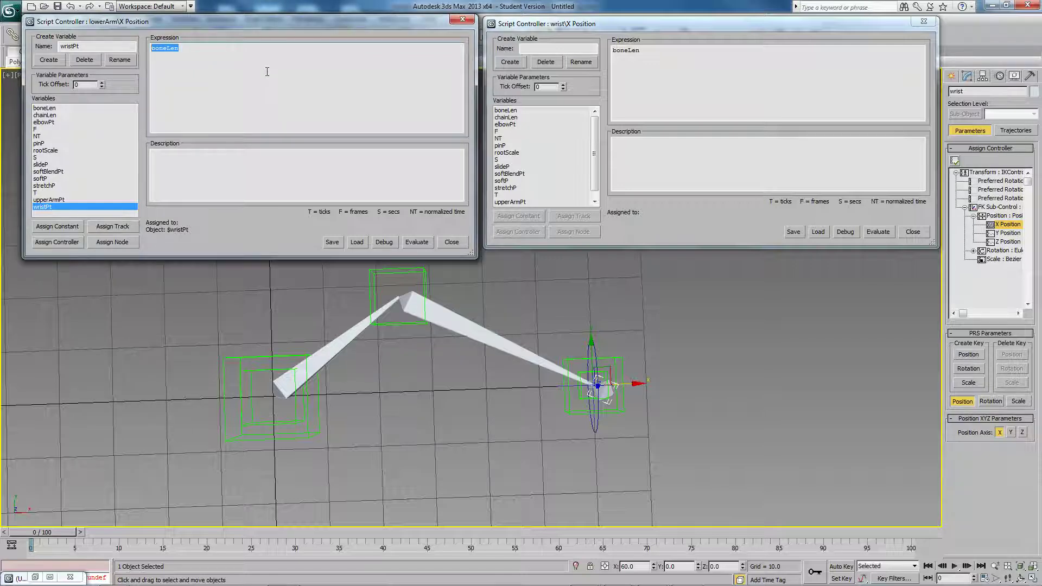
text(softLen = distance softBlendPt wristPt * 100 / rootS)
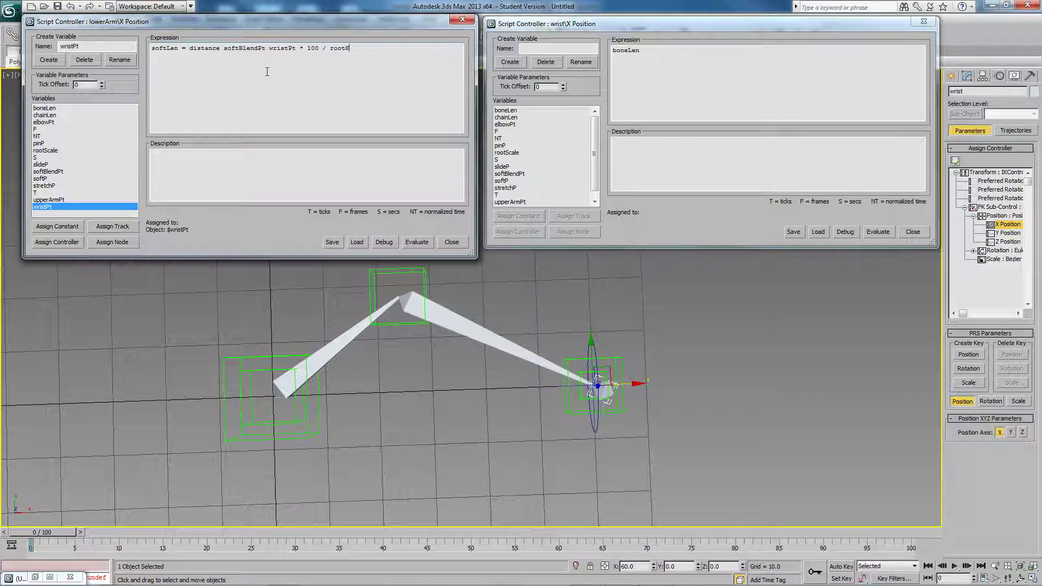
text(cale)
key(Return)
Add softLen * (3.0 / 7) * stretchP + boneLen as the result line of lowerArm's expression and evaluate it.
text(softLen)
text( * ())
text(3.0)
text( / 7)
text(stretchP)
drag(267, 63, 235, 63)
click(247, 59)
drag(266, 63, 237, 64)
click(268, 63)
text(+ boneLen)
click(408, 242)
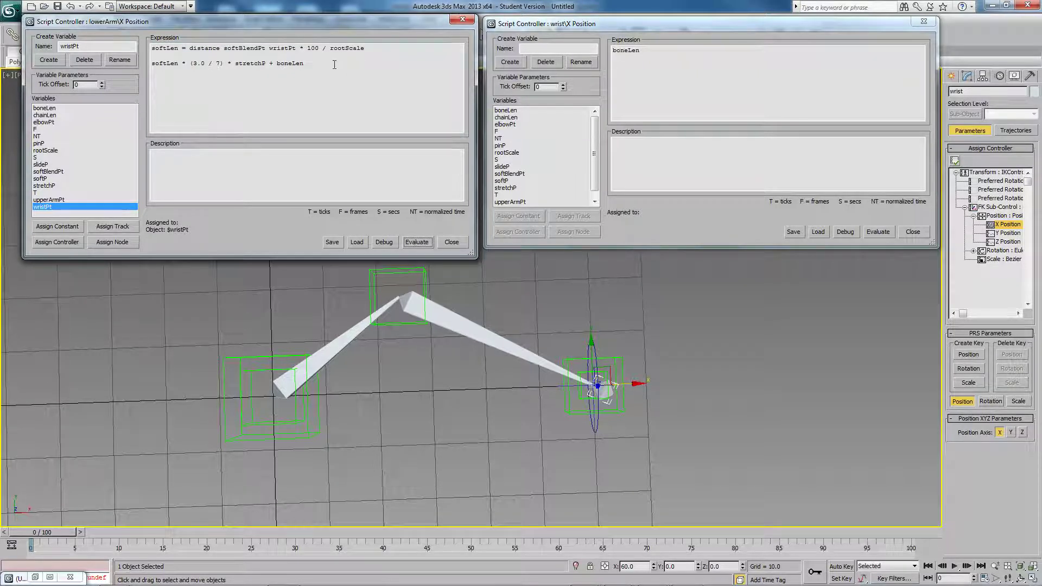
Copy lowerArm's full expression and paste it over the wrist's X Position expression.
drag(332, 64, 154, 50)
key(ctrl+c)
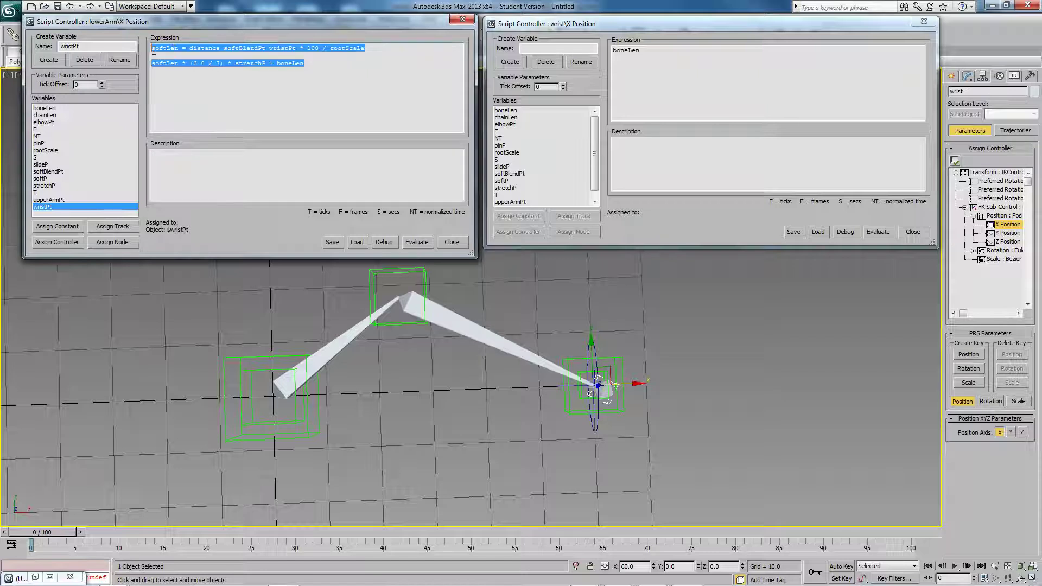
click(651, 56)
key(ctrl+a)
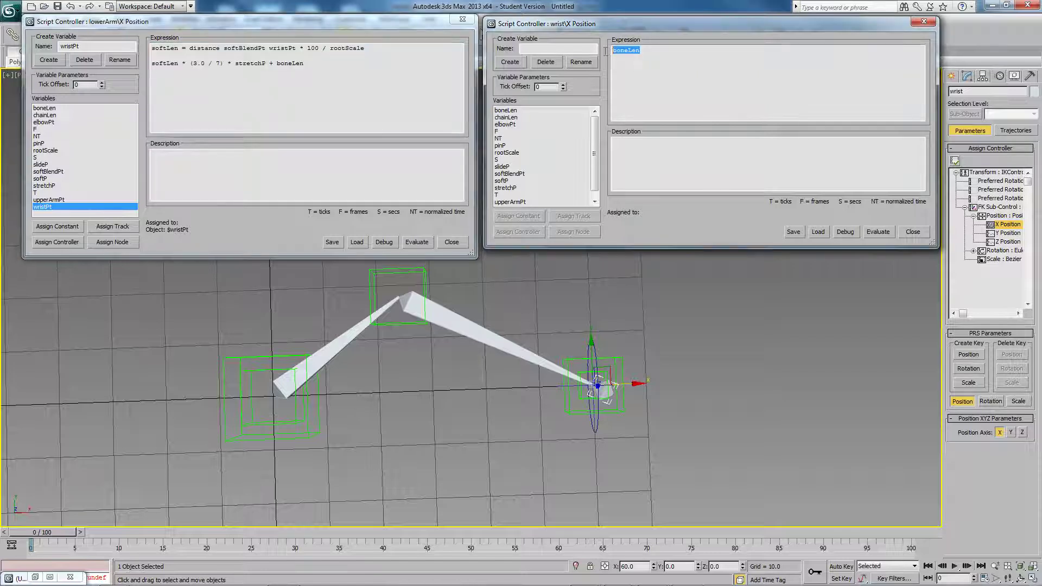
key(ctrl+v)
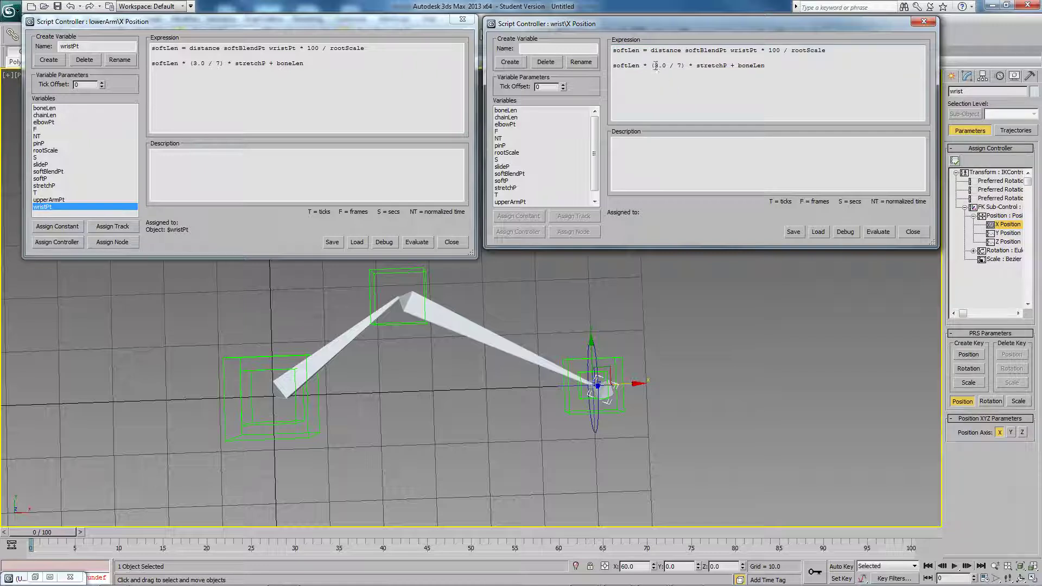
Change the fraction in the wrist's expression to 4.0 / 7 and evaluate both the wrist and lowerArm scripts.
drag(659, 66, 654, 65)
text(4)
click(881, 232)
double_click(667, 66)
click(672, 66)
click(878, 232)
click(426, 242)
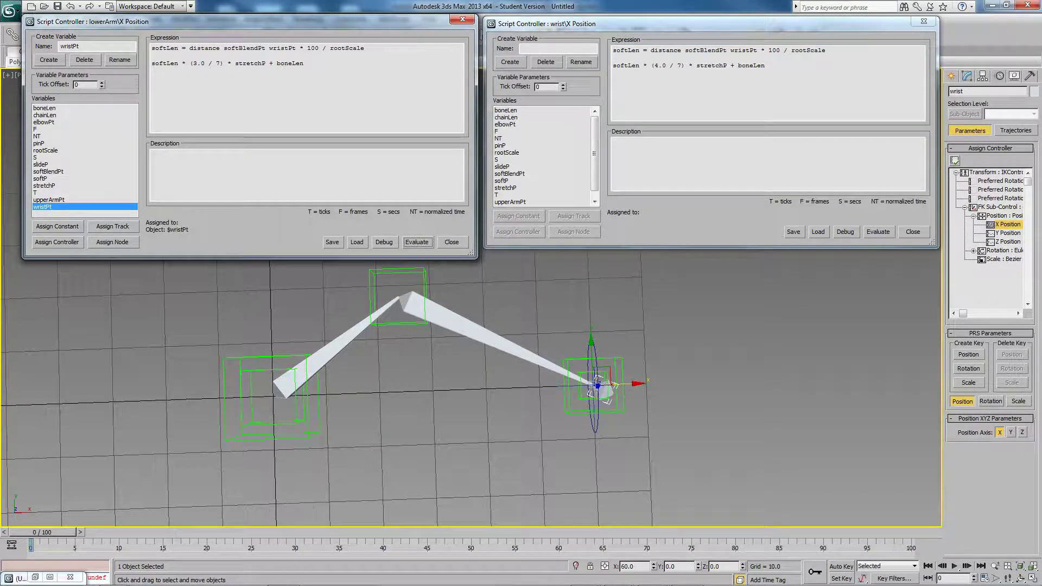
Set armCtrl's Stretch attribute to 1.0 and try moving the control to test the arm's stretch.
click(590, 380)
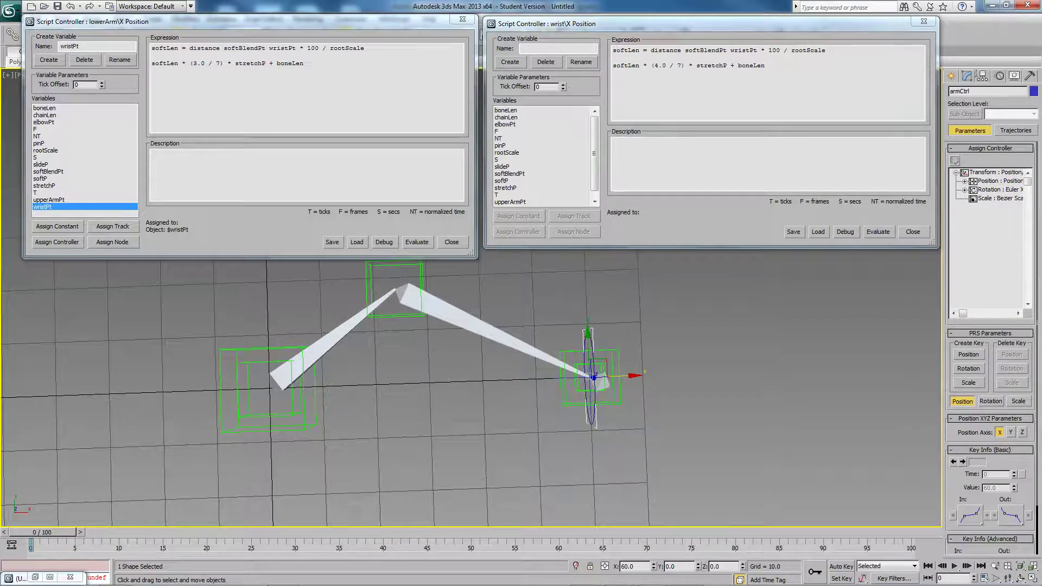
click(967, 76)
drag(958, 246, 1017, 246)
mouse_move(594, 376)
mouse_down()
mouse_move(885, 373)
mouse_move(594, 377)
mouse_up()
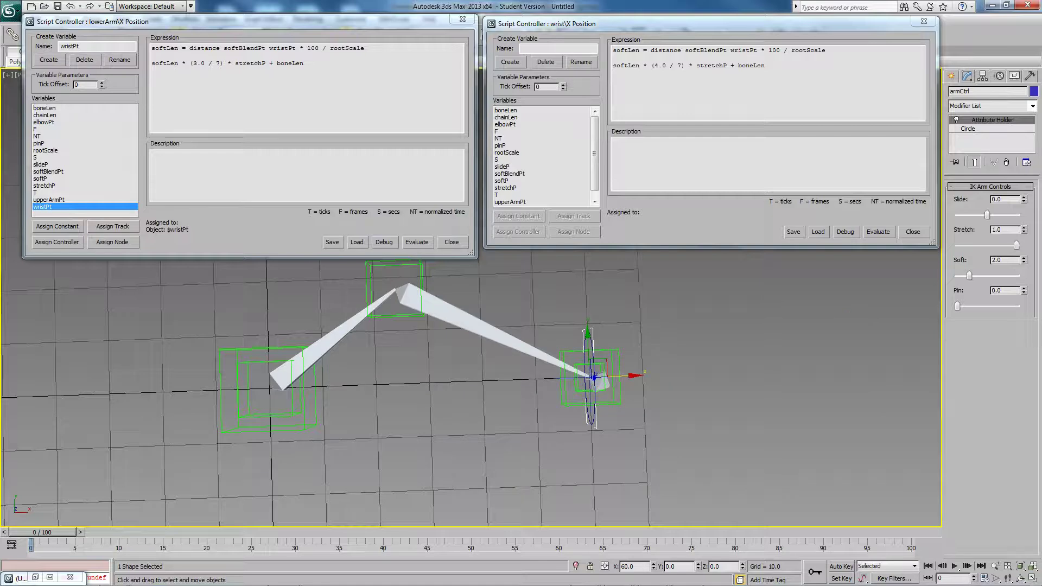